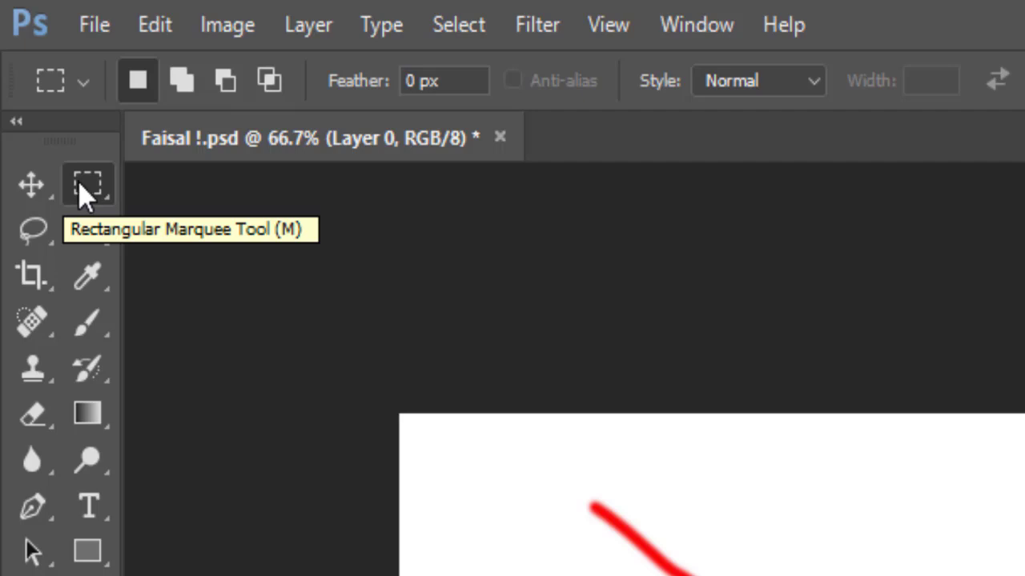
- Select a rectangular area around the red stroke with the Rectangular Marquee tool and clear the selection
left_click_drag(600, 502, 590, 407)
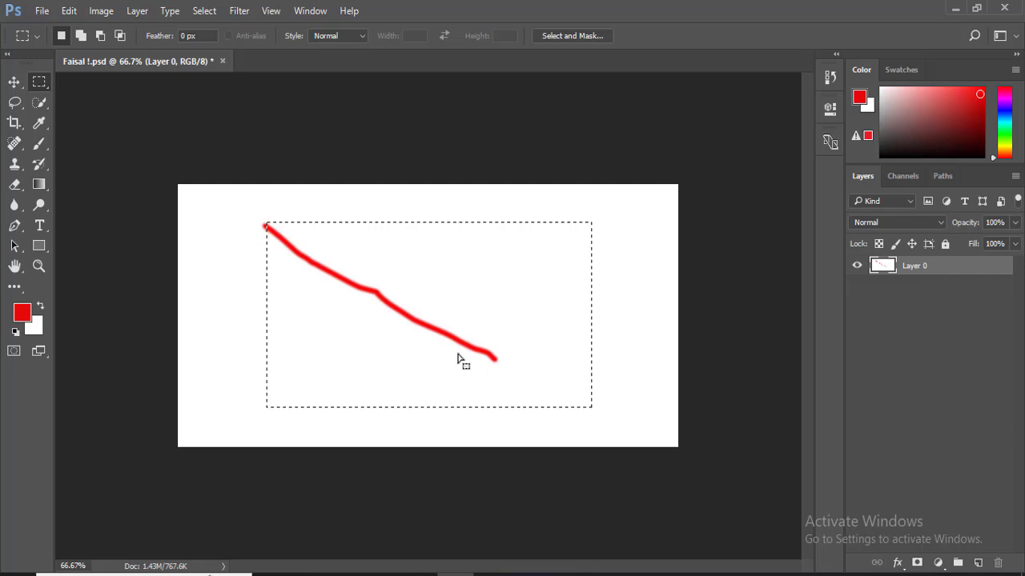
left_click(268, 240)
- Switch to the Brush tool and set the foreground color to blue
left_click(39, 149)
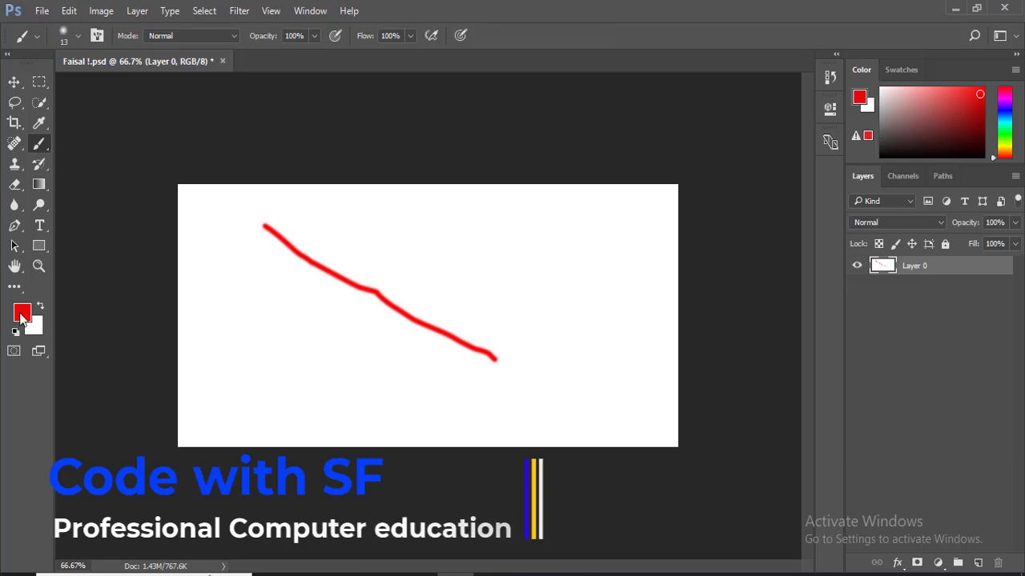
left_click(21, 312)
left_click_drag(526, 194, 525, 202)
left_click(662, 128)
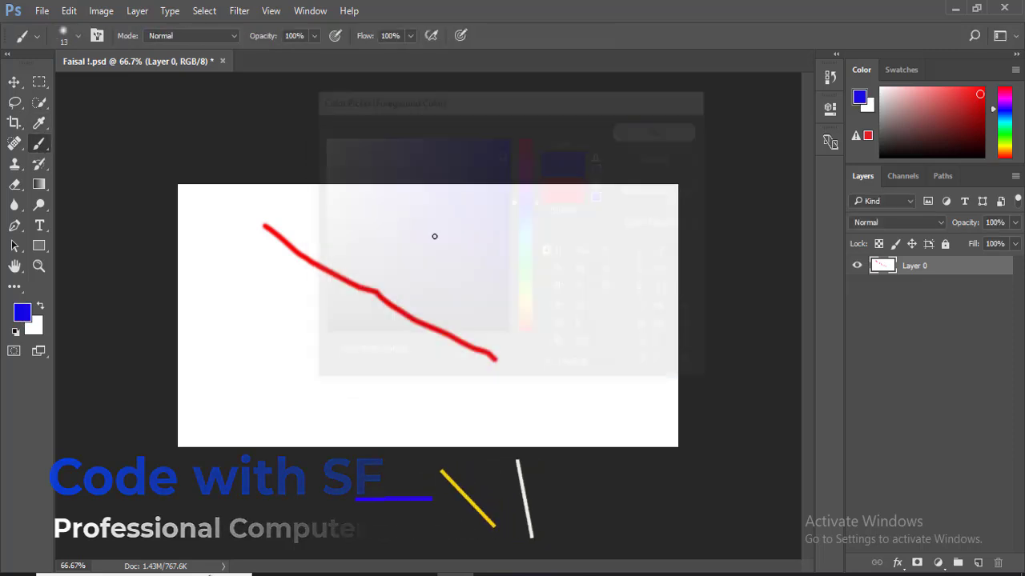
- Paint blue scribbles across the whole canvas with no selection active, and undo them
mouse_move(256, 286)
left_mouse_down()
mouse_move(526, 373)
mouse_move(487, 226)
mouse_move(499, 310)
mouse_move(620, 234)
mouse_move(384, 280)
mouse_move(217, 217)
mouse_move(203, 295)
mouse_move(253, 288)
mouse_move(419, 350)
mouse_move(615, 208)
mouse_move(592, 288)
left_mouse_up()
mouse_move(514, 388)
left_mouse_down()
mouse_move(459, 184)
mouse_move(297, 308)
mouse_move(288, 349)
mouse_move(381, 324)
mouse_move(507, 321)
mouse_move(313, 401)
mouse_move(244, 384)
mouse_move(219, 396)
mouse_move(245, 285)
mouse_move(260, 416)
mouse_move(615, 441)
mouse_move(675, 381)
mouse_move(642, 398)
mouse_move(651, 219)
mouse_move(602, 203)
mouse_move(192, 214)
left_mouse_up()
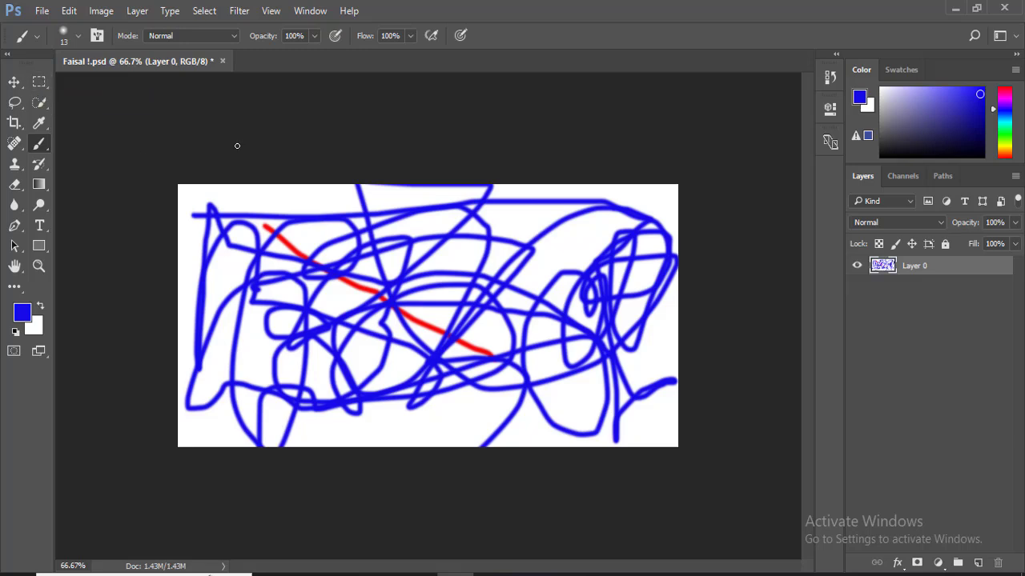
key("ctrl+z")
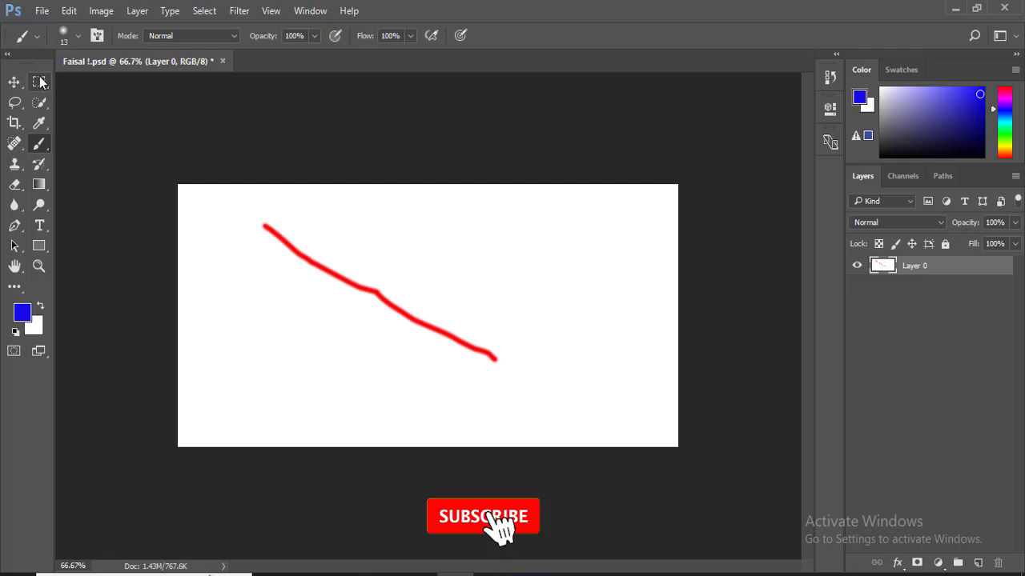
- Select a rectangular area around the whole red stroke and scribble inside it with the blue brush
left_click(40, 82)
left_click_drag(225, 206, 611, 395)
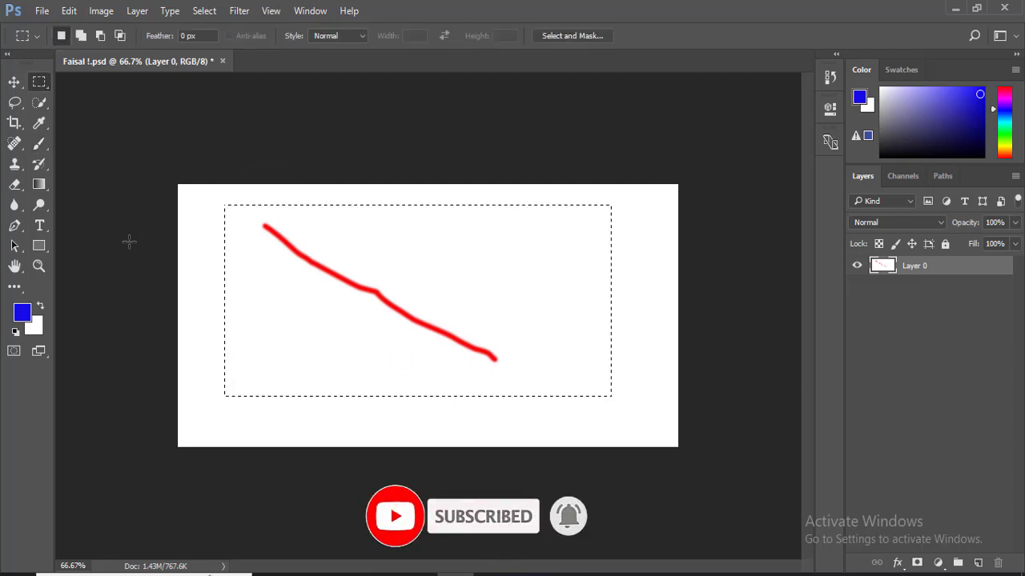
left_click(39, 145)
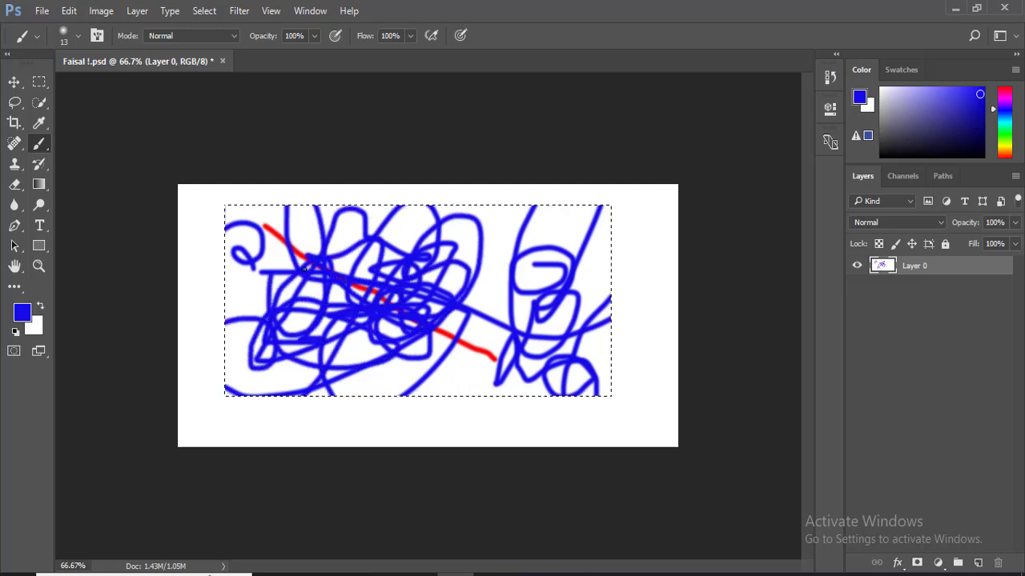
mouse_move(264, 288)
left_mouse_down()
mouse_move(313, 279)
mouse_move(403, 297)
mouse_move(407, 392)
mouse_move(543, 258)
mouse_move(465, 367)
mouse_move(505, 331)
left_mouse_up()
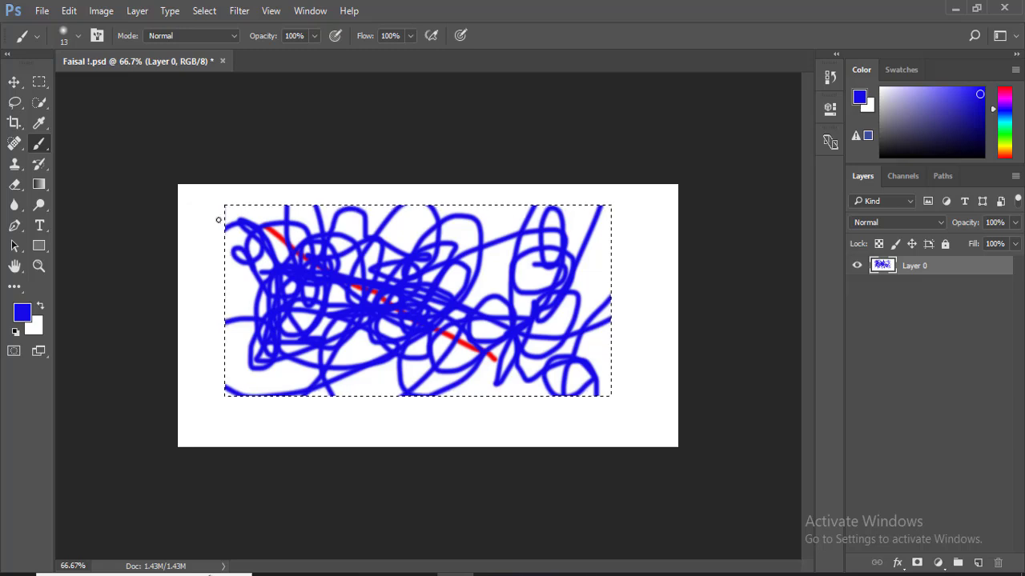
- Undo the blue scribbles inside the rectangular selection and deselect the area
left_click(14, 82)
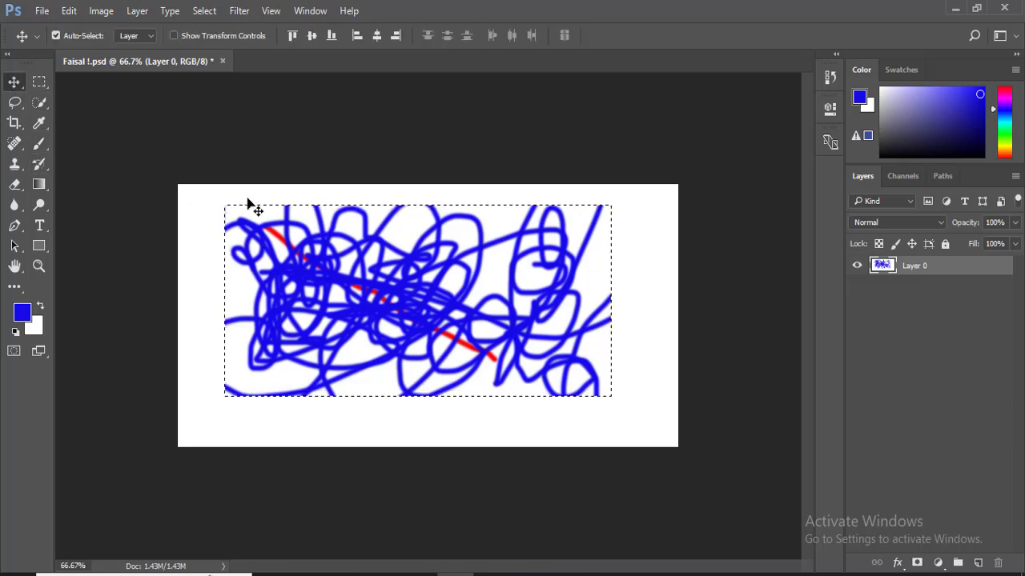
left_click_drag(235, 220, 264, 232)
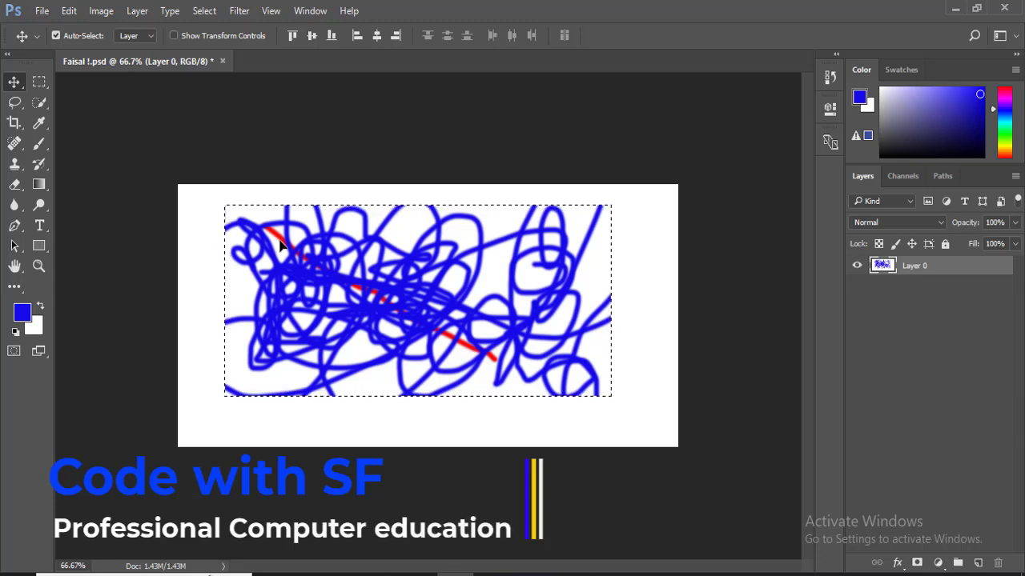
key("ctrl")
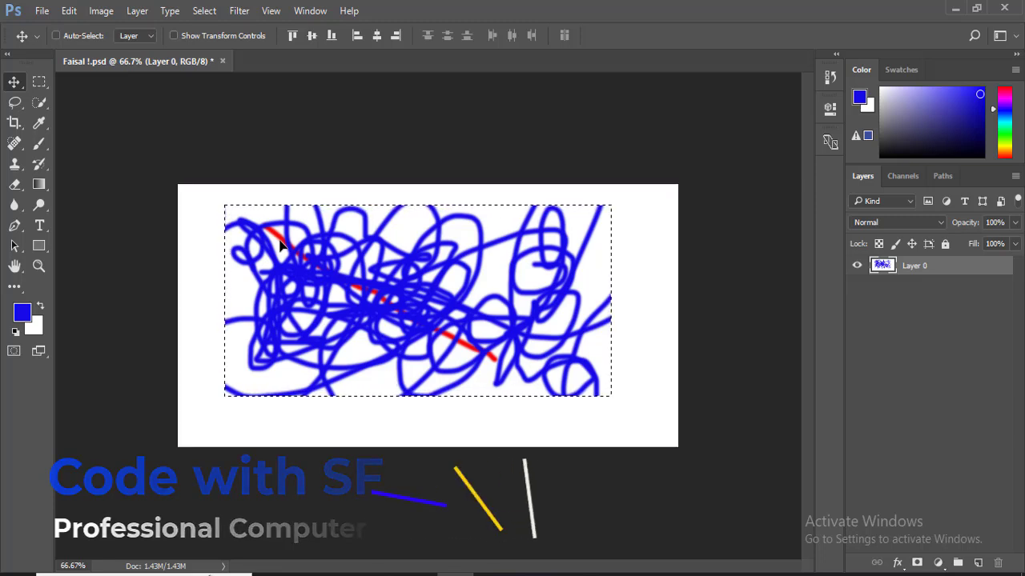
key("ctrl+alt+z")
key("ctrl+alt+z")
key("ctrl+alt+z")
key("ctrl+alt+z")
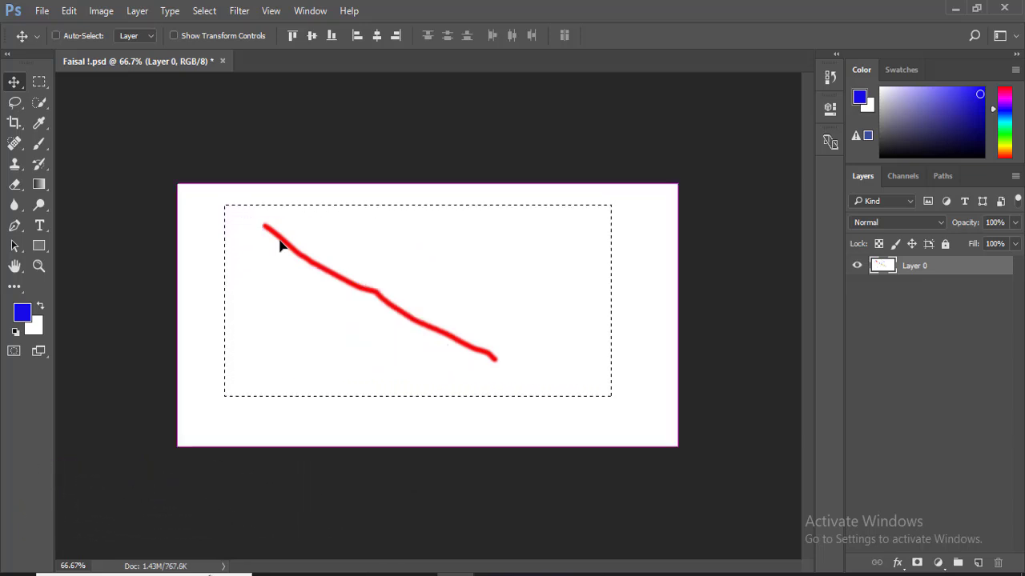
key("ctrl+d")
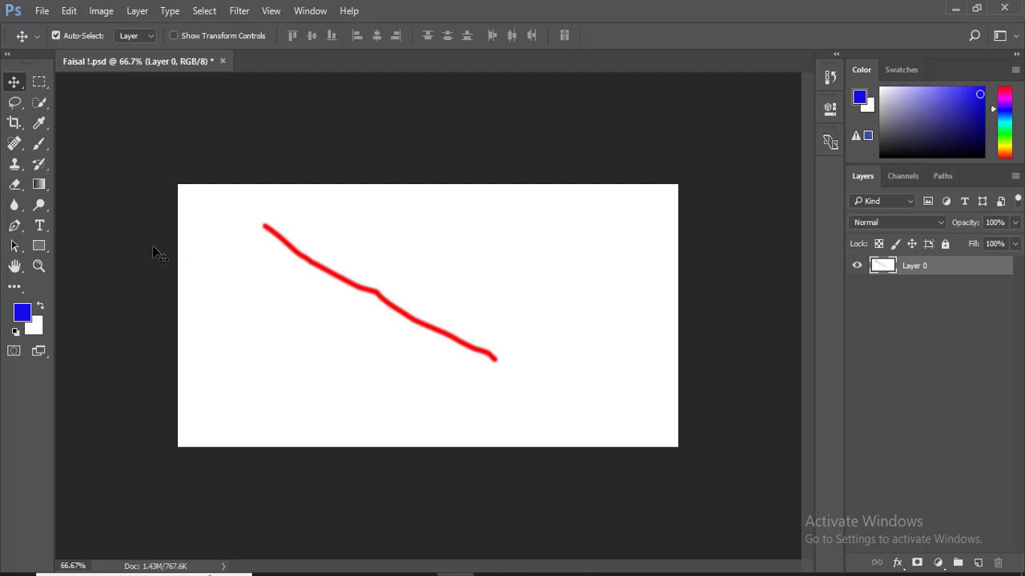
- Select a rectangle over most of the red stroke and paint blue loops inside it with the Brush tool
left_click(39, 82)
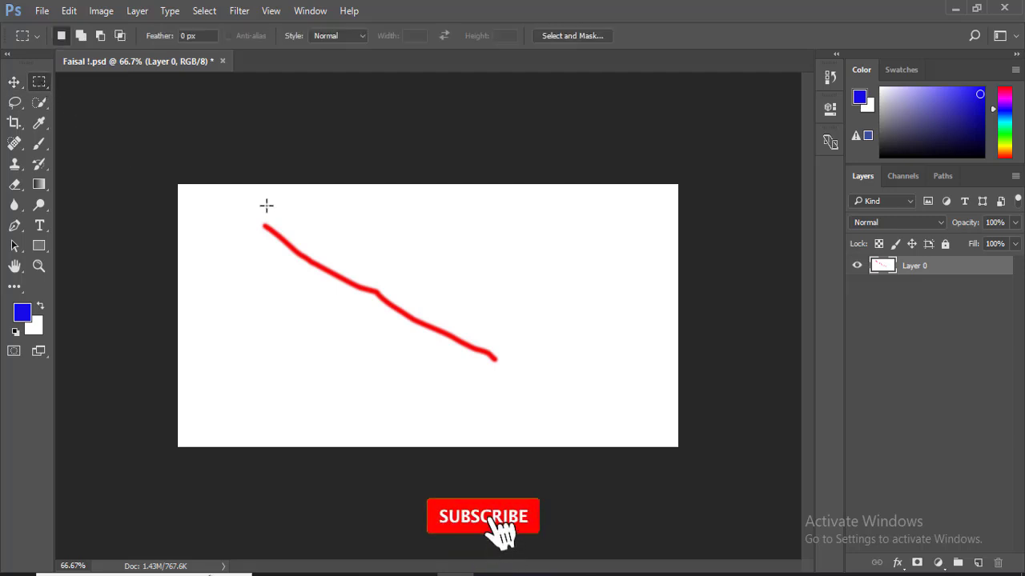
left_click_drag(251, 206, 590, 354)
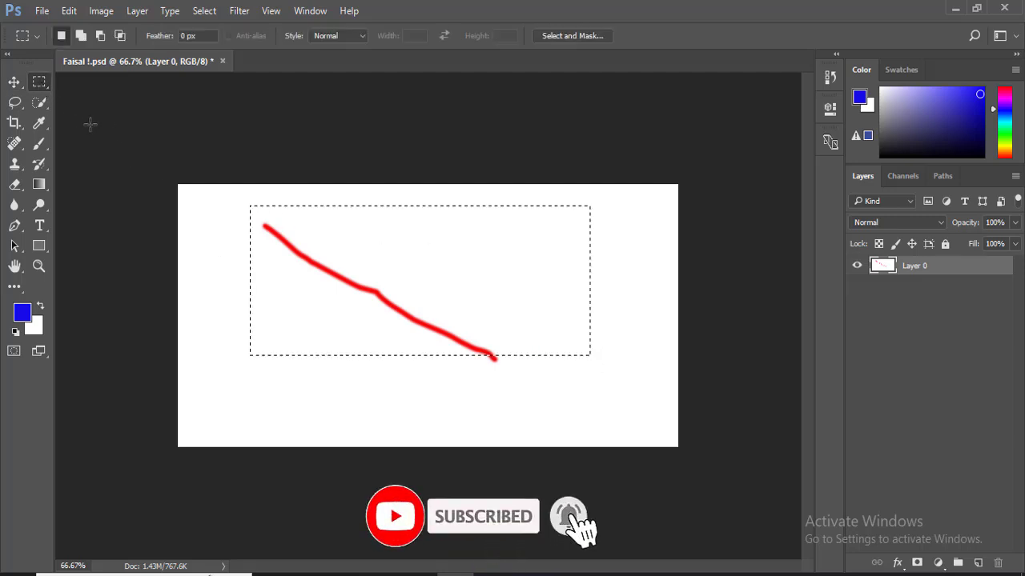
left_click(40, 145)
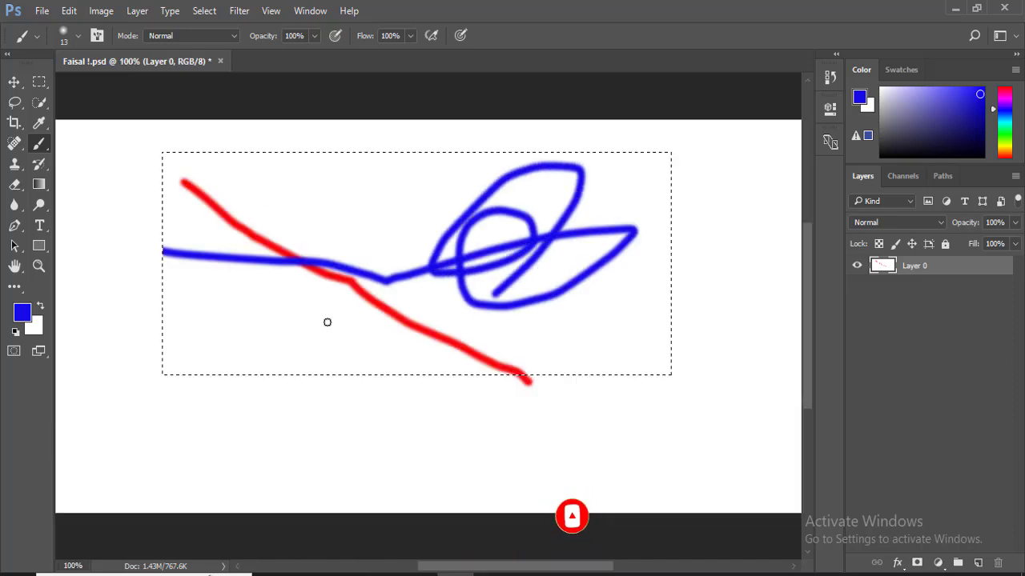
mouse_move(326, 322)
left_mouse_down()
mouse_move(300, 249)
mouse_move(270, 314)
mouse_move(325, 258)
mouse_move(437, 189)
mouse_move(284, 284)
left_mouse_up()
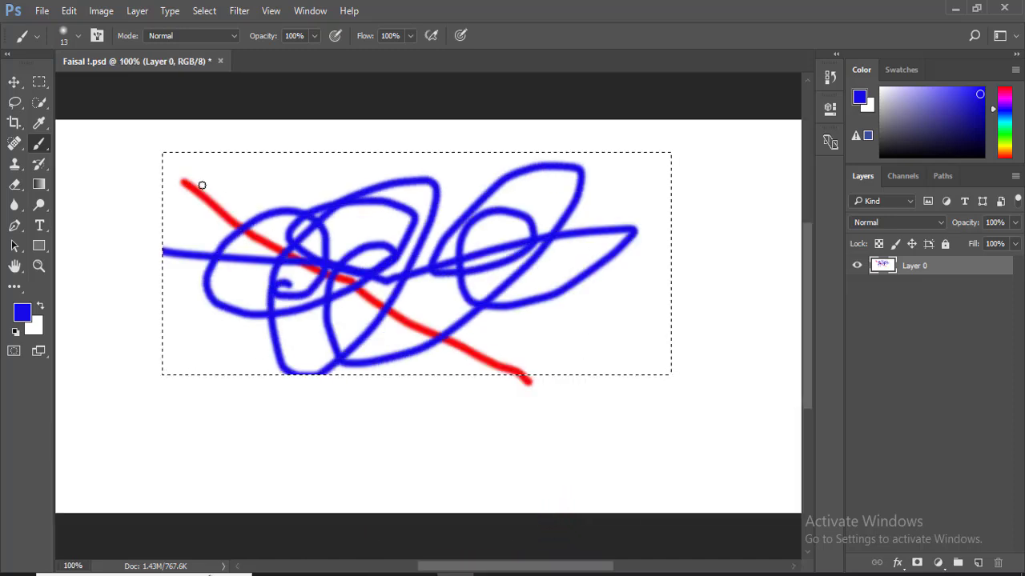
- Undo the blue loops and the rectangular selection that confined them
key("ctrl+alt+z")
key("ctrl+alt+z")
key("ctrl+plus")
key("ctrl+minus")
key("ctrl+minus")
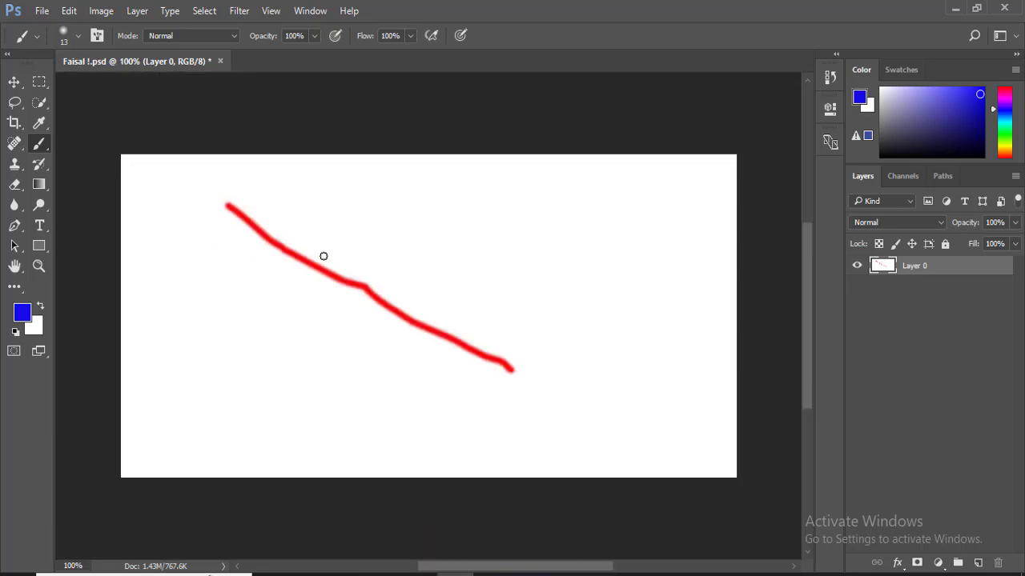
- Use the Rectangular Marquee in New selection mode to draw several rectangles in different places, each replacing the previous one, and deselect
key("m")
key("ctrl+shift+z")
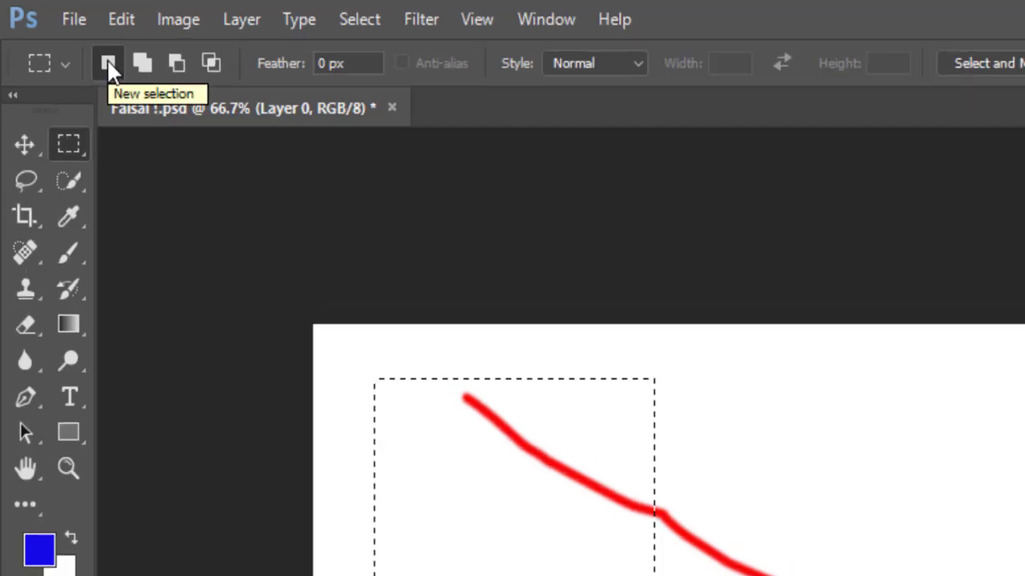
left_click(108, 64)
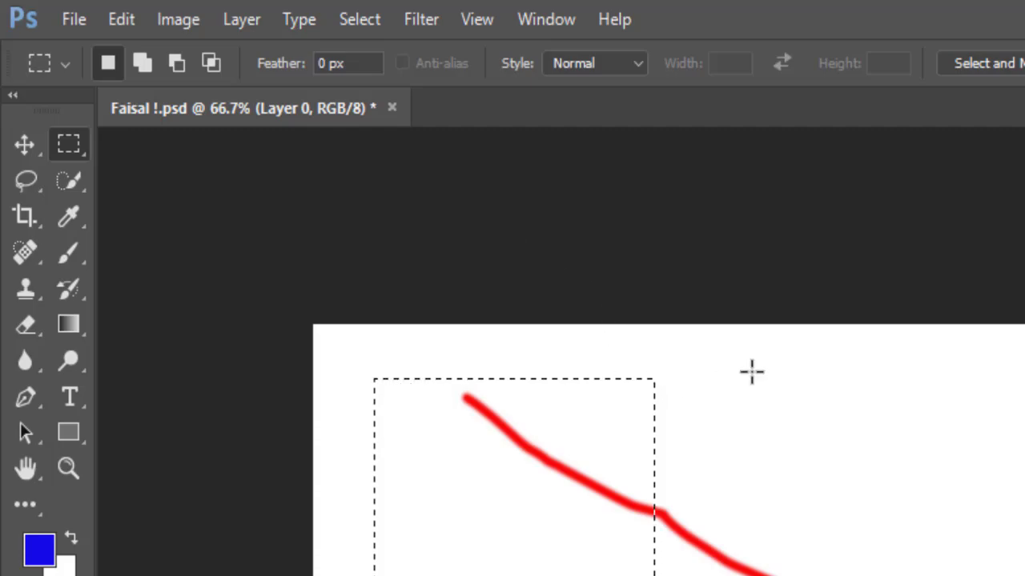
left_click_drag(753, 370, 1007, 574)
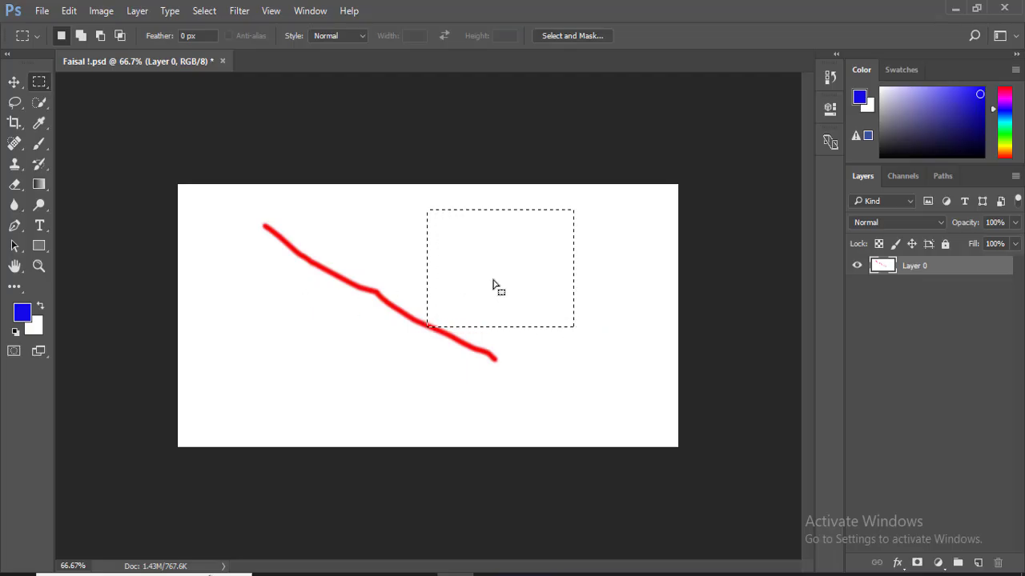
left_click(220, 314)
left_click_drag(220, 314, 327, 382)
left_click_drag(435, 317, 560, 391)
left_click(375, 326)
- In Add to selection mode, draw a large rectangle, two small separate ones, a strip connecting them and a wide rectangle below
left_click(80, 37)
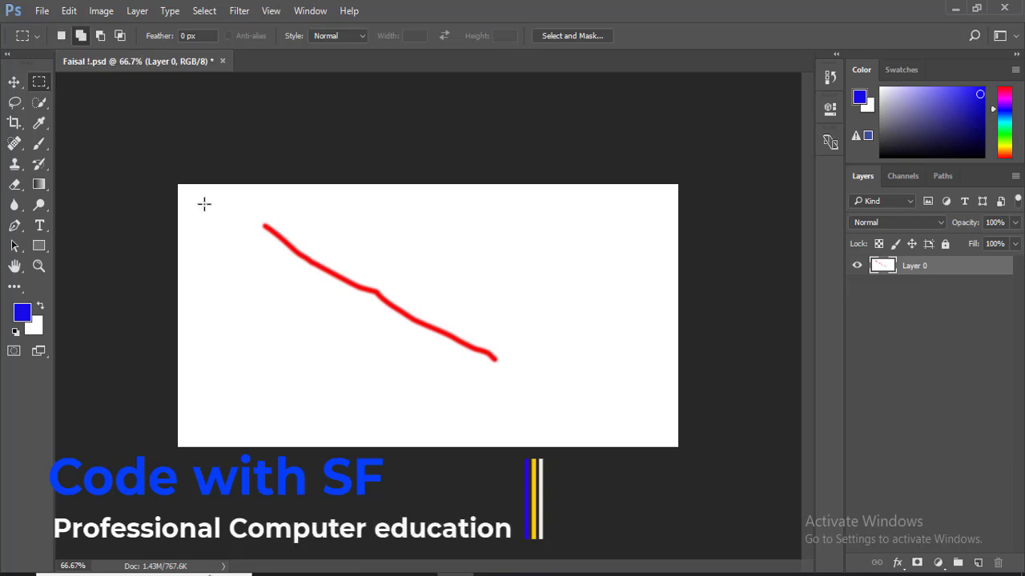
left_click_drag(207, 205, 440, 352)
left_click_drag(486, 259, 556, 329)
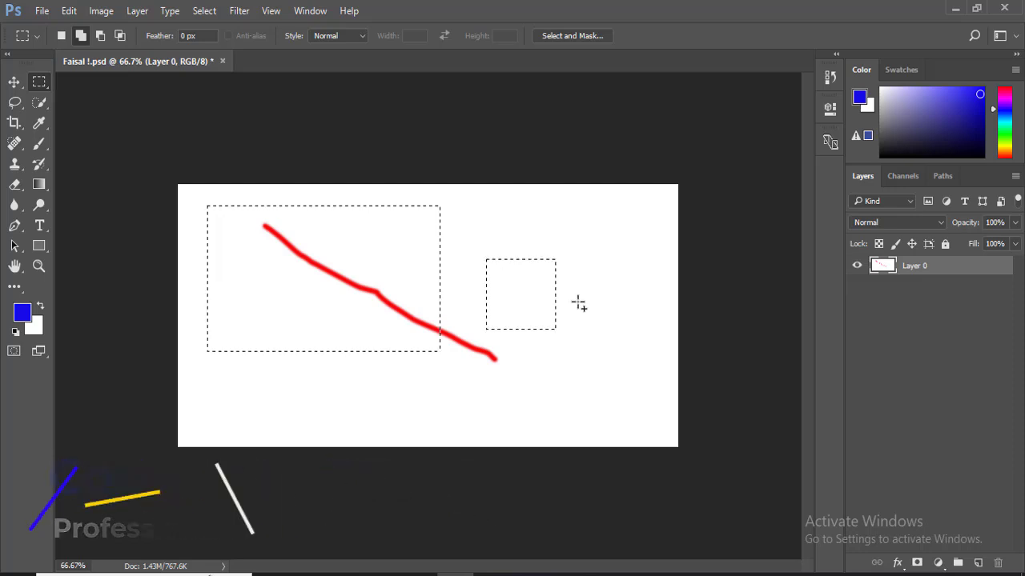
left_click_drag(579, 282, 625, 350)
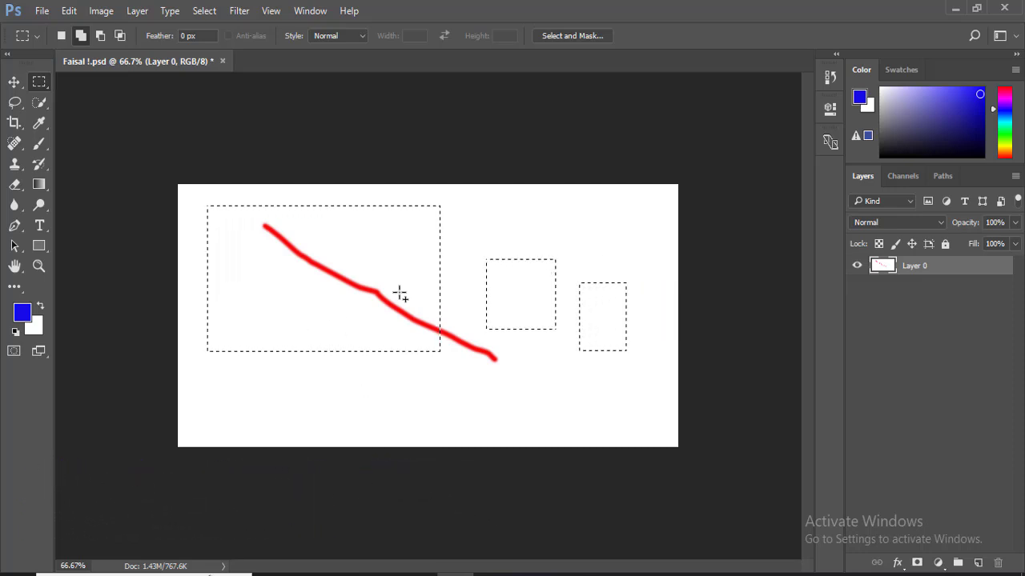
left_click_drag(400, 292, 596, 315)
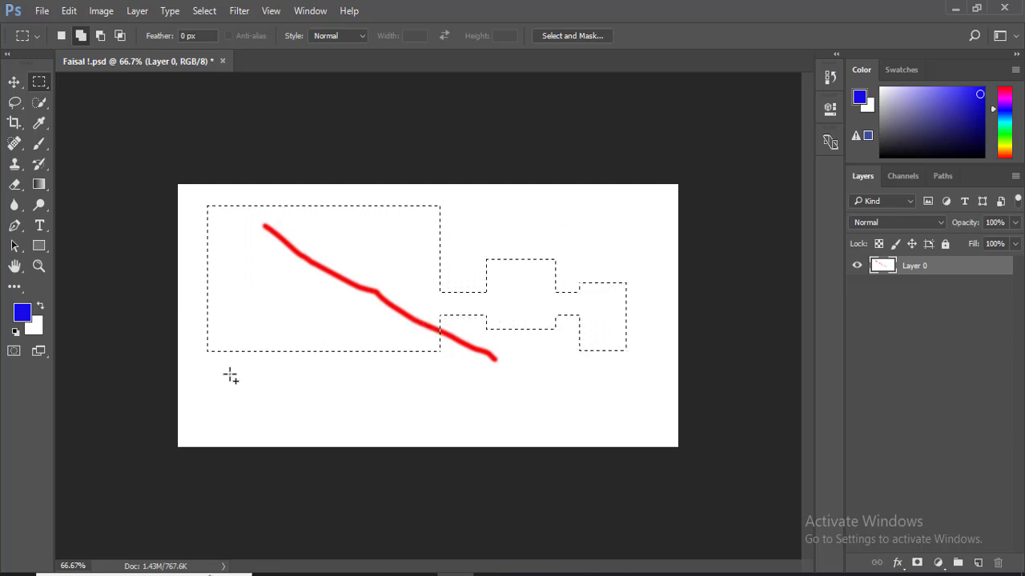
left_click_drag(240, 366, 521, 428)
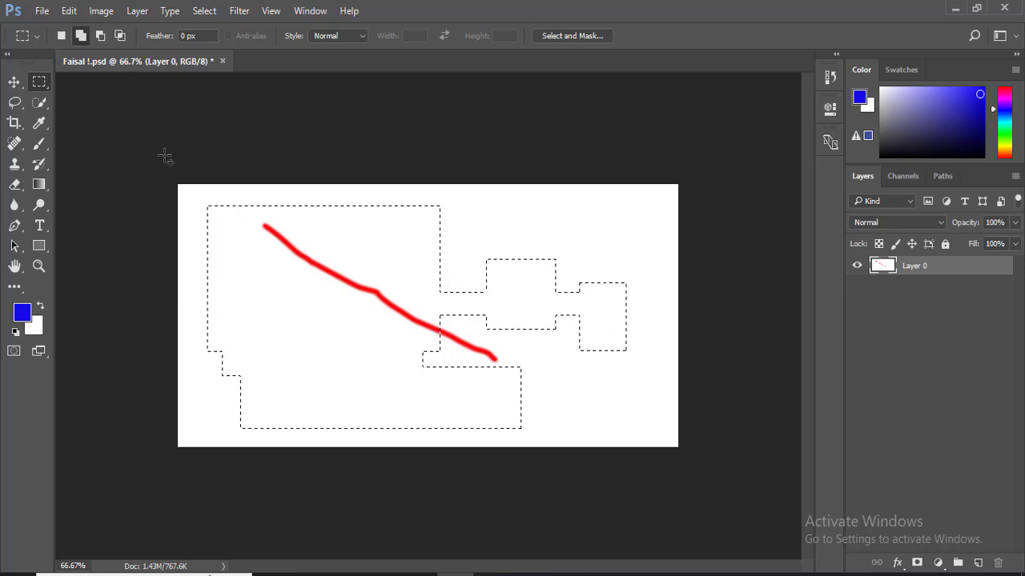
- In Subtract from selection mode, cut a thin strip about 8.7 in wide and several further rectangles out of the combined selection
left_click(101, 36)
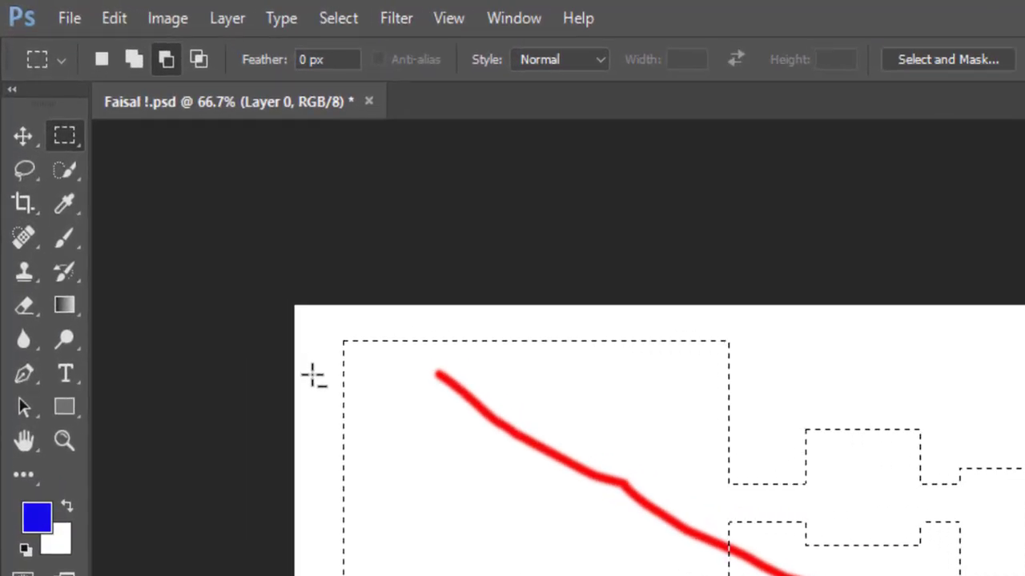
left_click_drag(312, 376, 831, 398)
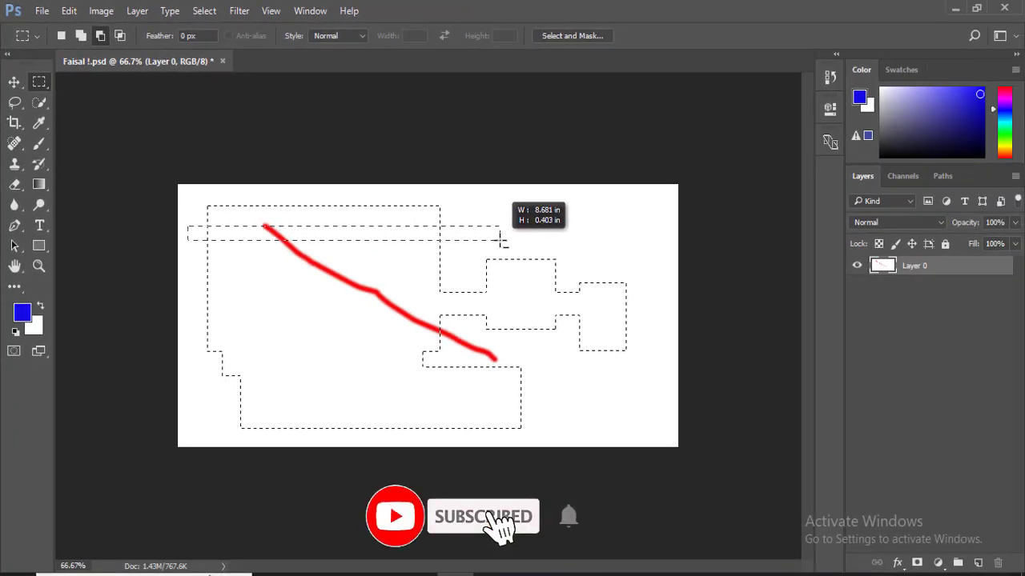
left_click_drag(501, 241, 501, 242)
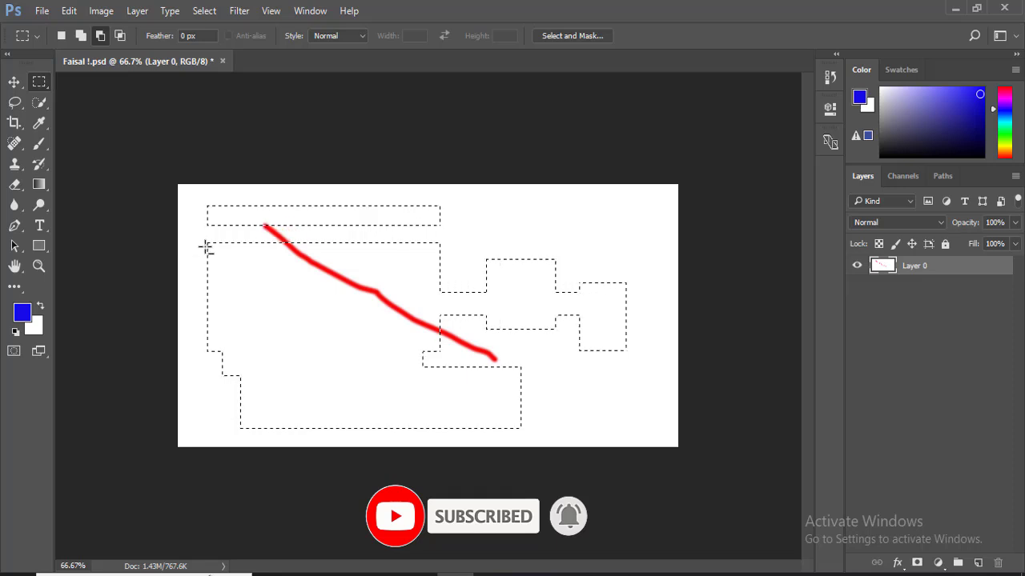
left_click_drag(195, 244, 640, 377)
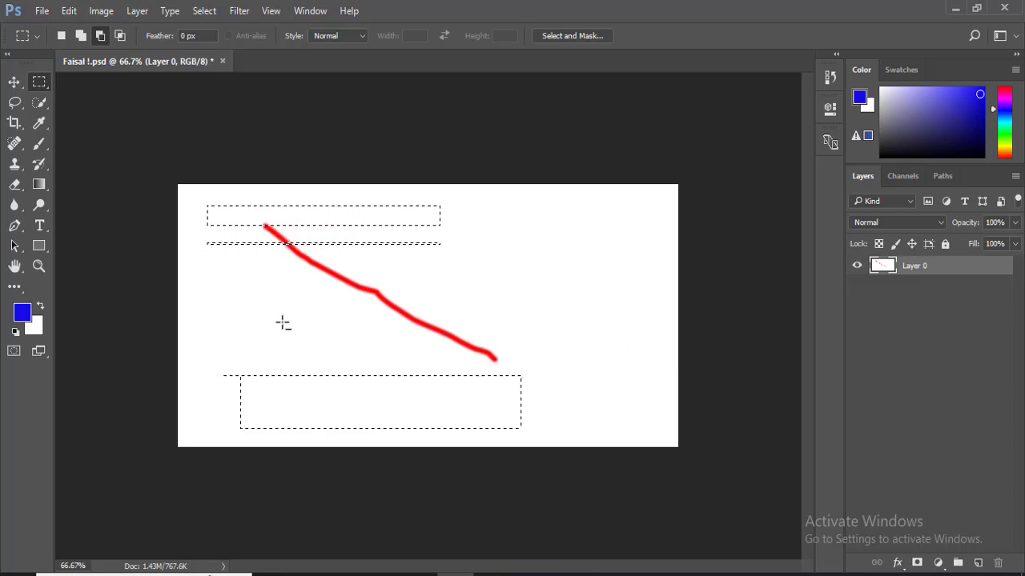
left_click_drag(280, 322, 313, 438)
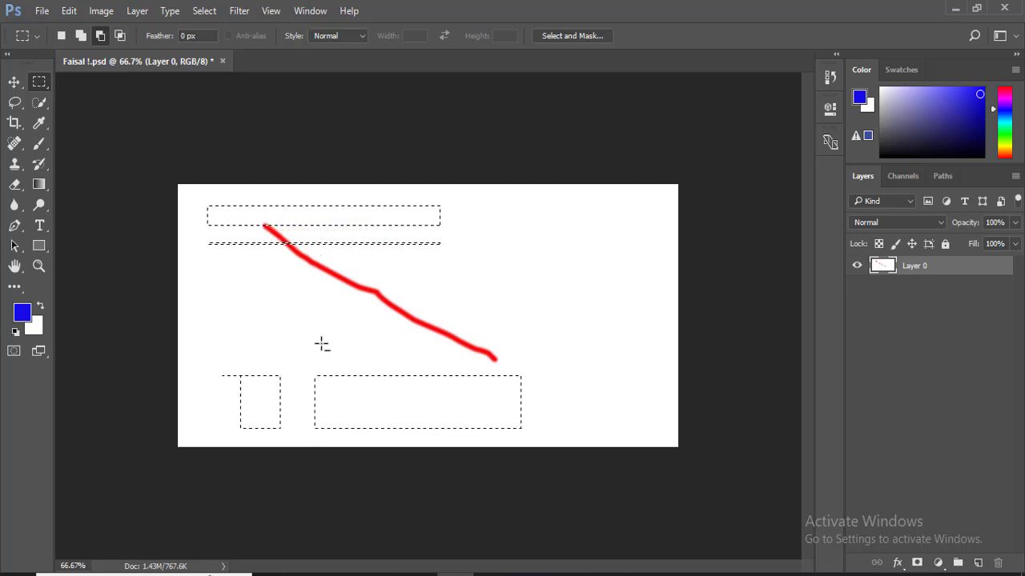
left_click_drag(321, 343, 517, 439)
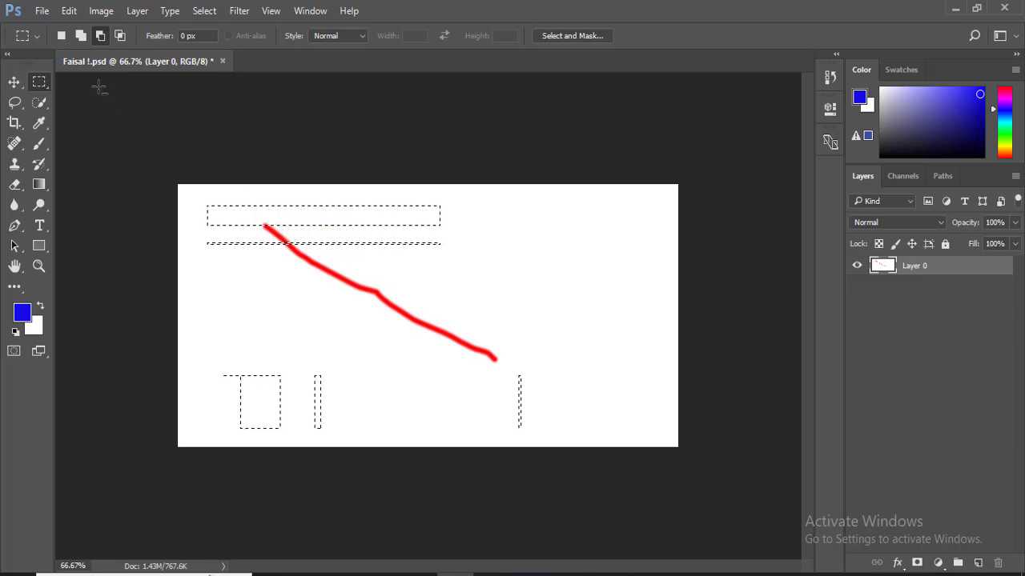
- Draw a new rectangular selection over the red stroke's lower end and intersect it with smaller rectangles to keep a narrow vertical strip
left_click_drag(403, 256, 639, 367)
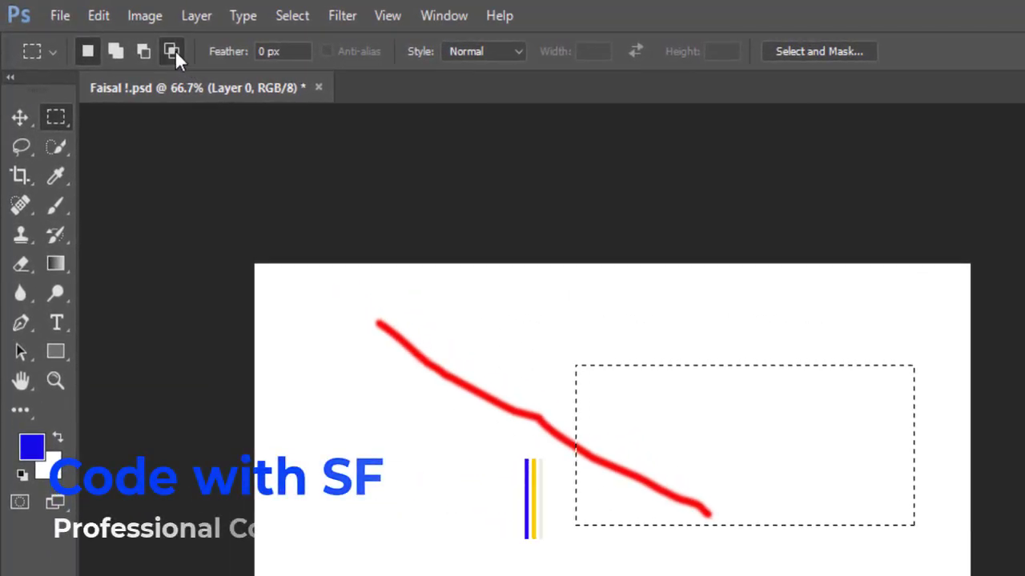
left_click(172, 52)
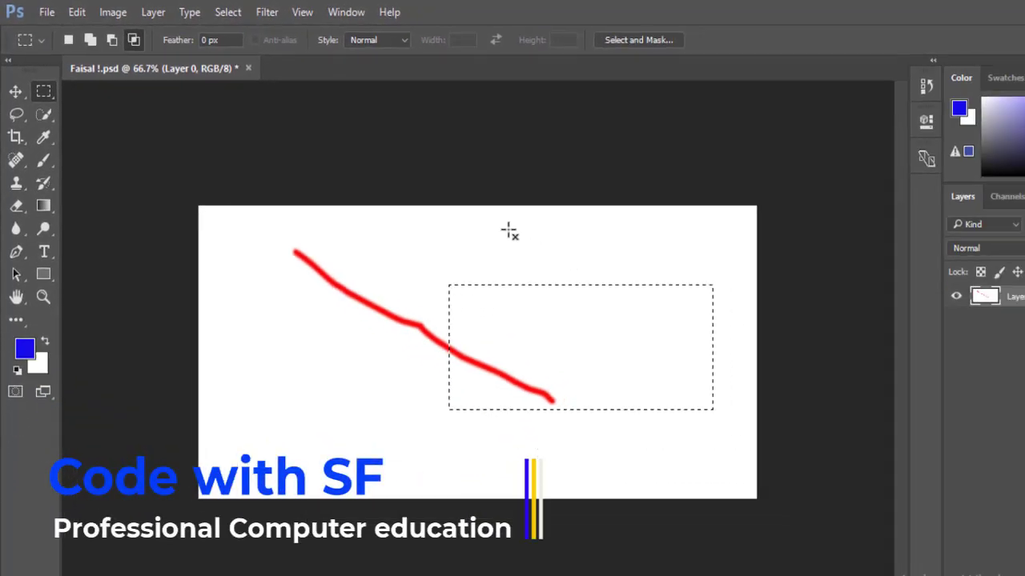
left_click_drag(651, 294, 683, 457)
left_click_drag(477, 317, 488, 400)
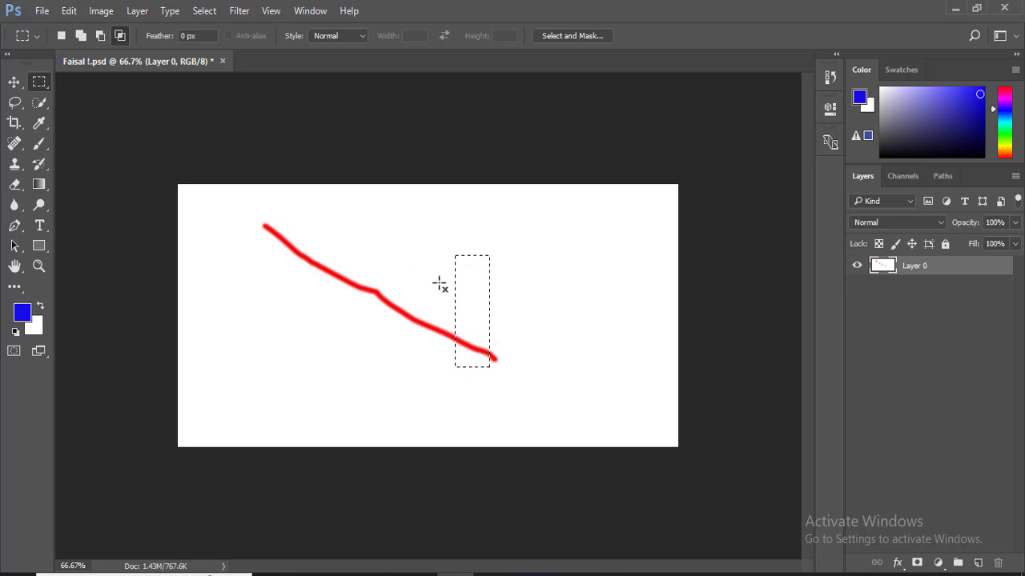
- Intersect the narrow vertical selection with a rectangle crossing it, and try intersecting the remainder with a separate rectangle that does not overlap
left_click_drag(439, 283, 519, 291)
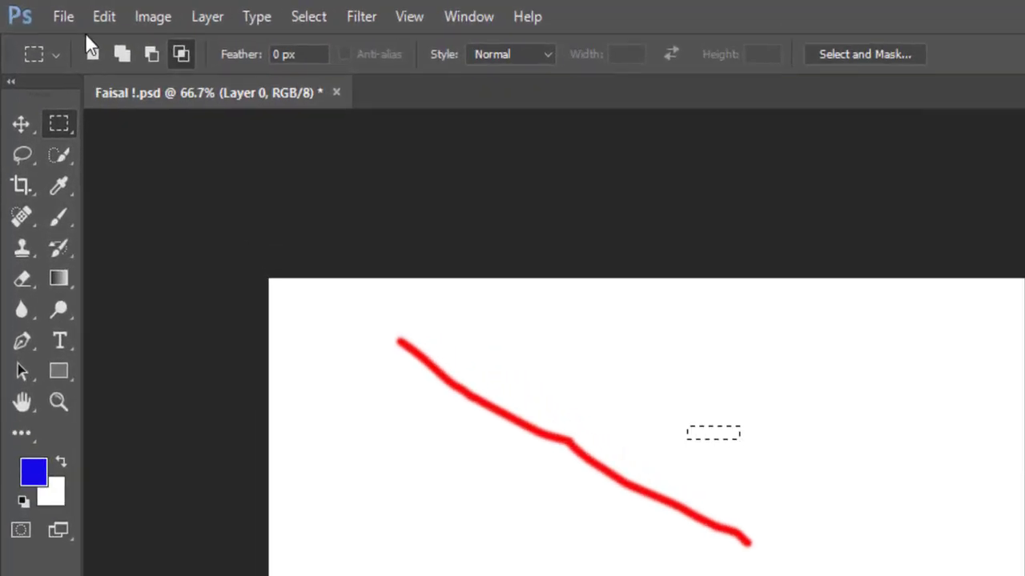
left_click_drag(380, 292, 609, 428)
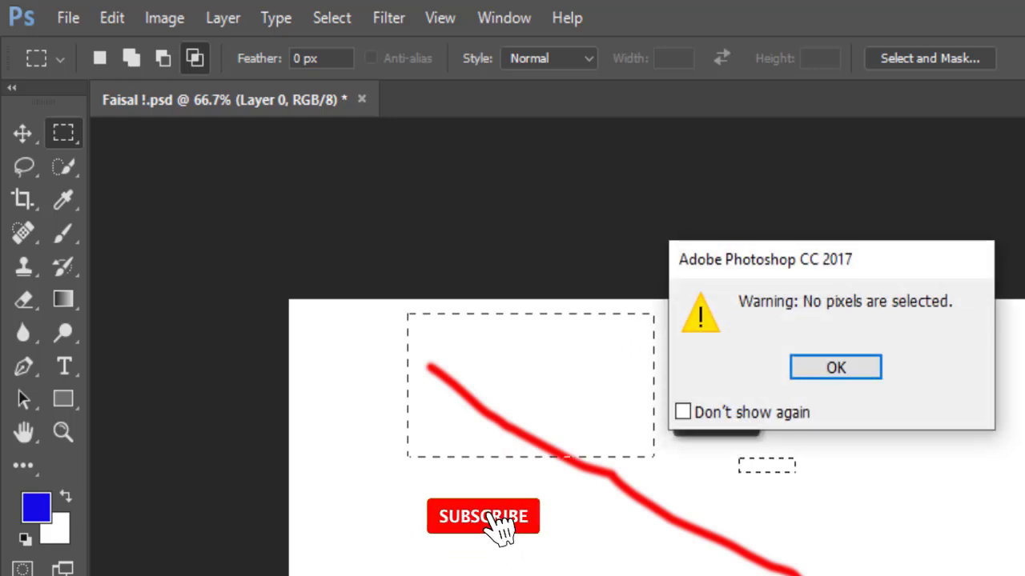
left_click(832, 369)
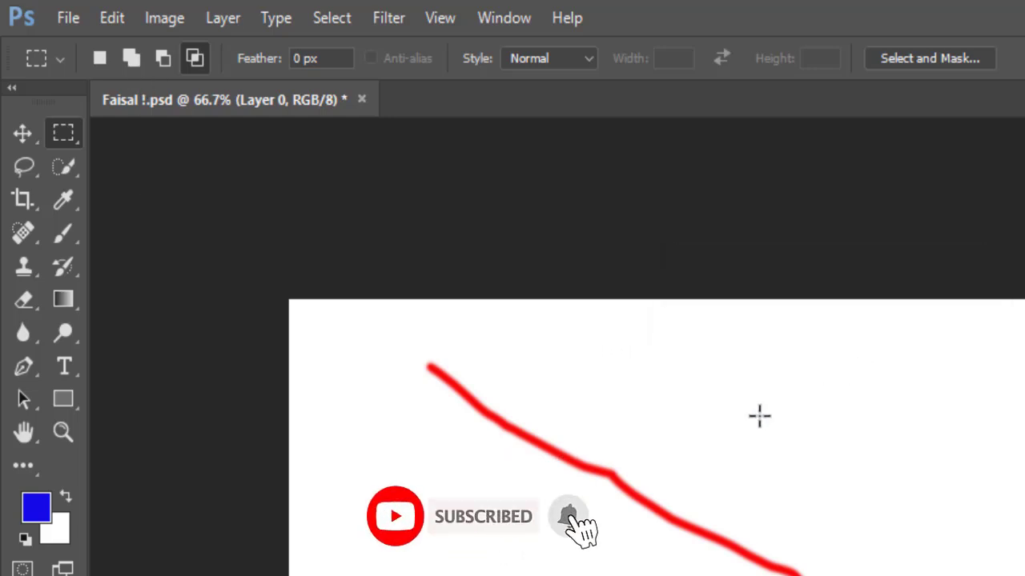
- Draw a new rectangular selection around the red stroke's upper end and add a wider rectangle directly below it
left_click(97, 57)
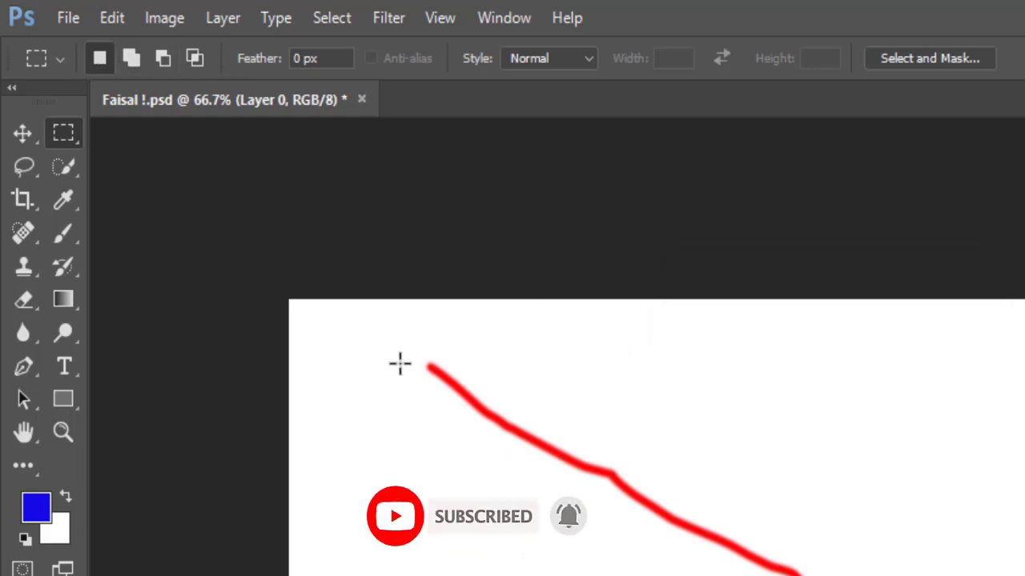
left_click_drag(348, 349, 543, 466)
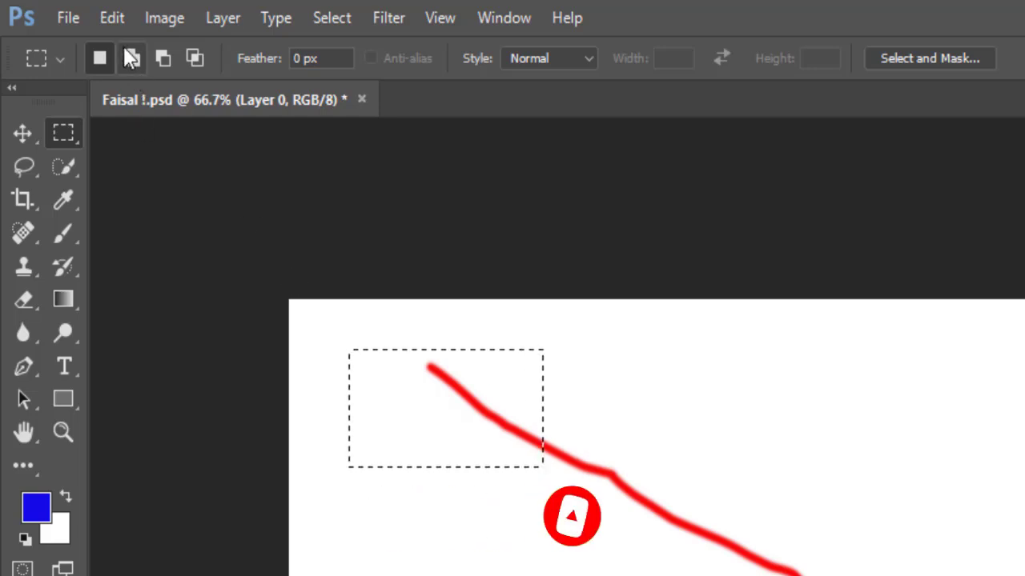
left_click(132, 58)
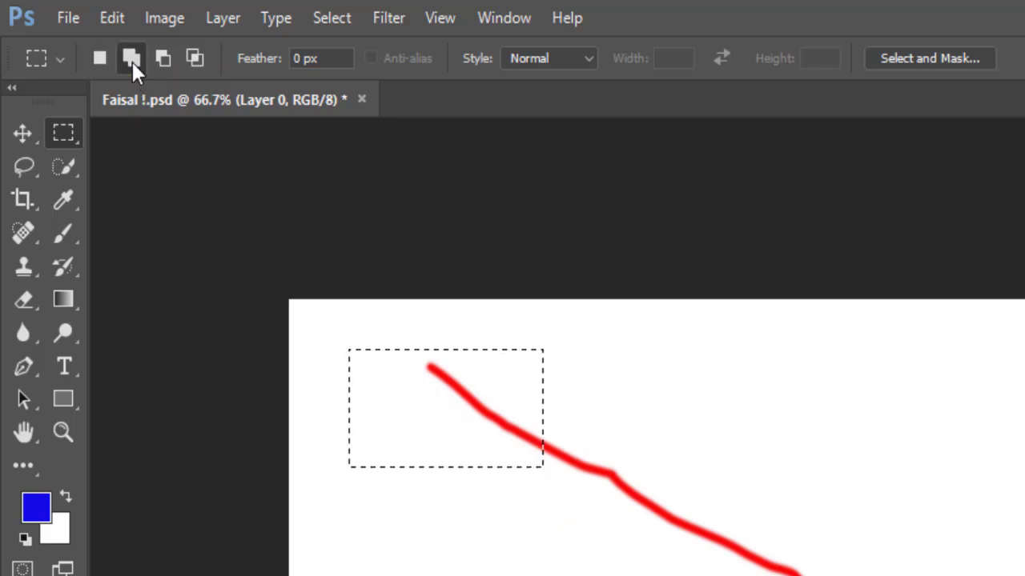
left_click_drag(338, 466, 696, 575)
left_click_drag(427, 390, 426, 390)
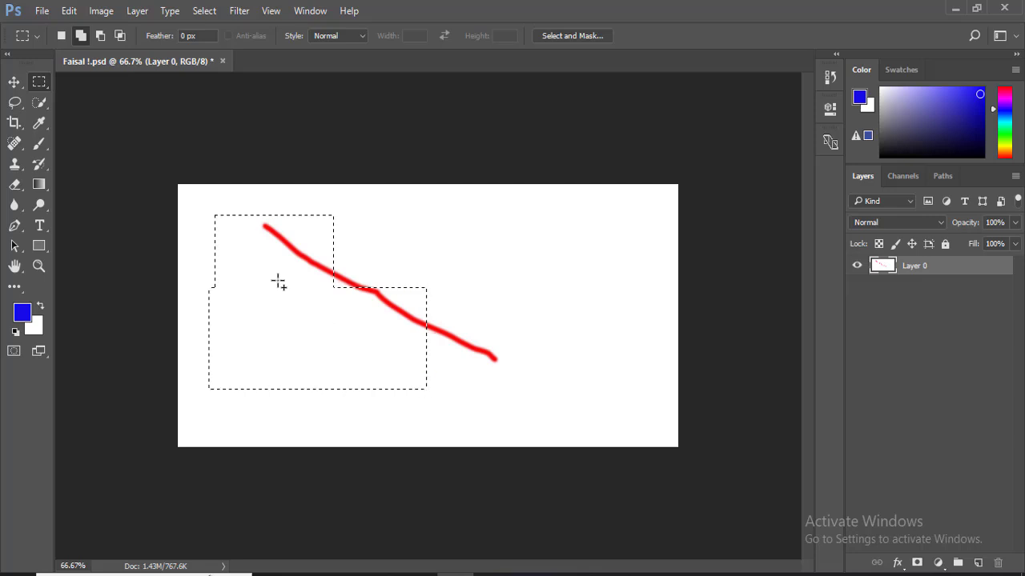
- Subtract two thin vertical strips and a wide band from the combined selection, and intersect the remaining pieces down to a tiny area
left_click(101, 36)
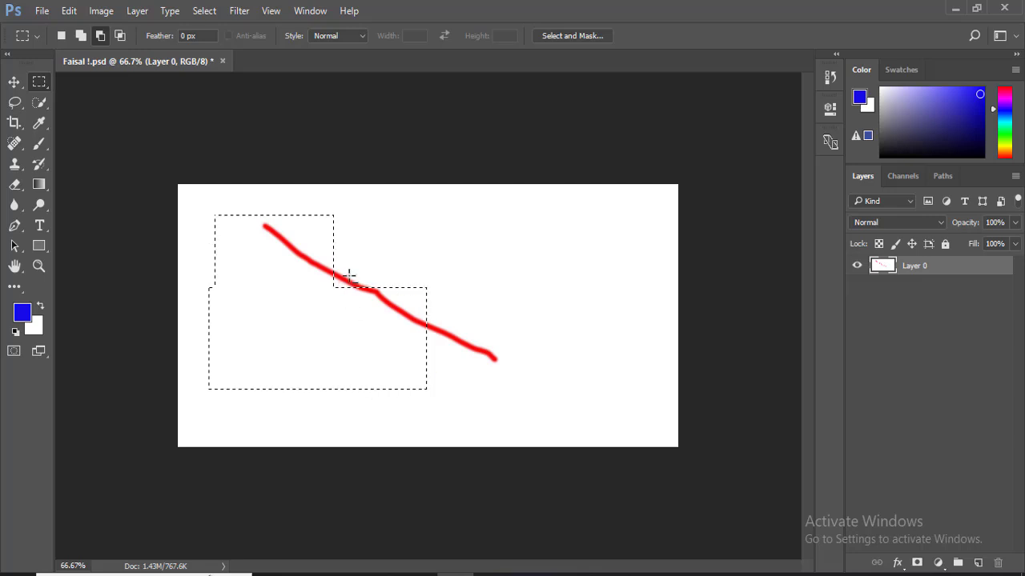
left_click_drag(336, 286, 336, 389)
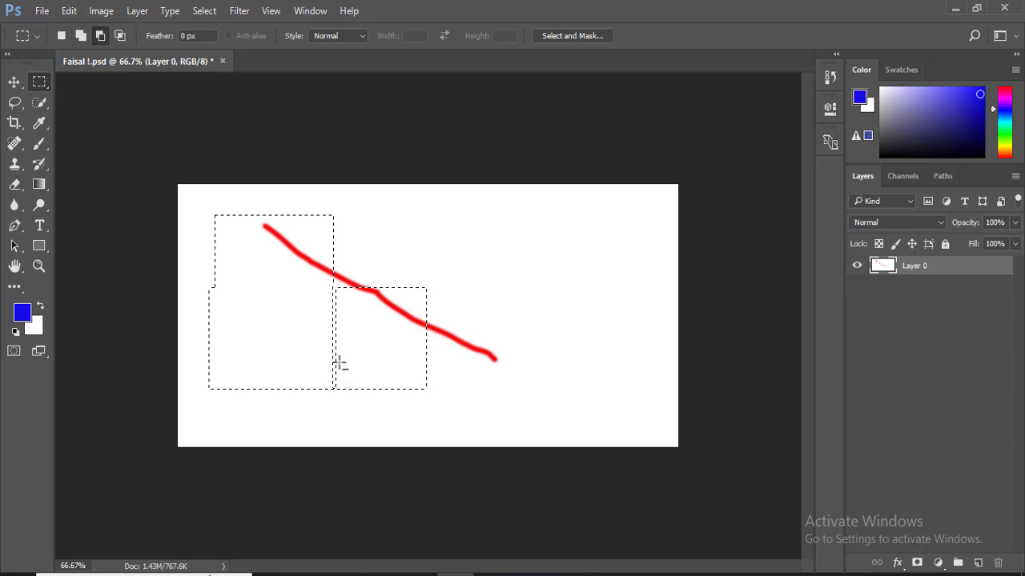
left_click_drag(349, 287, 352, 408)
left_click_drag(194, 263, 553, 386)
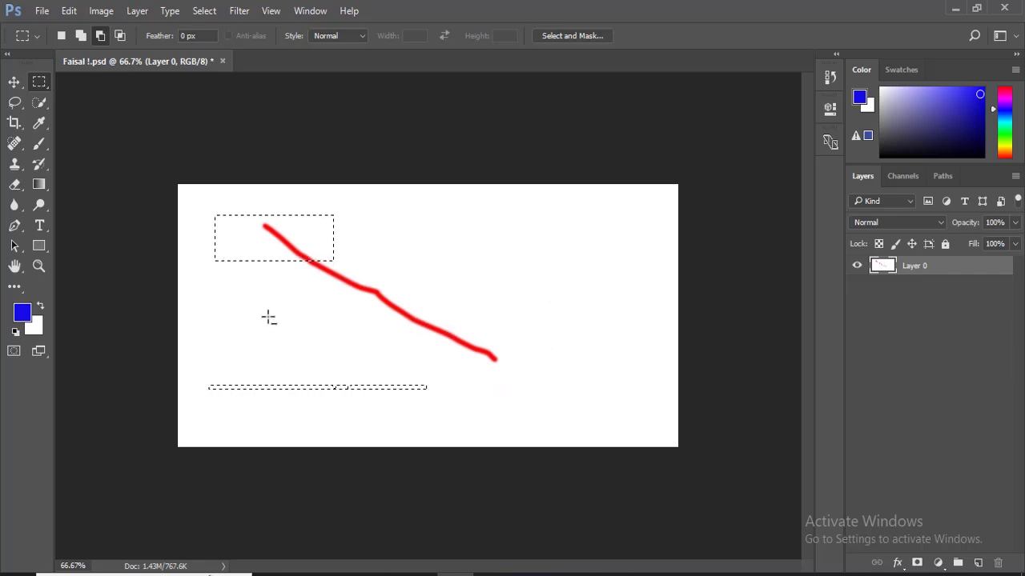
left_click_drag(216, 207, 464, 325)
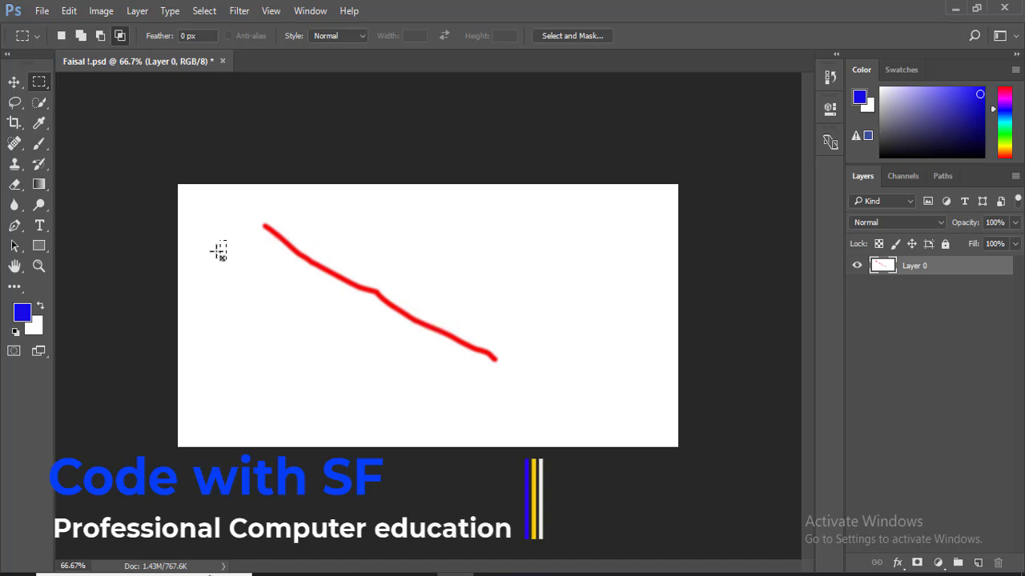
left_click_drag(219, 251, 241, 252)
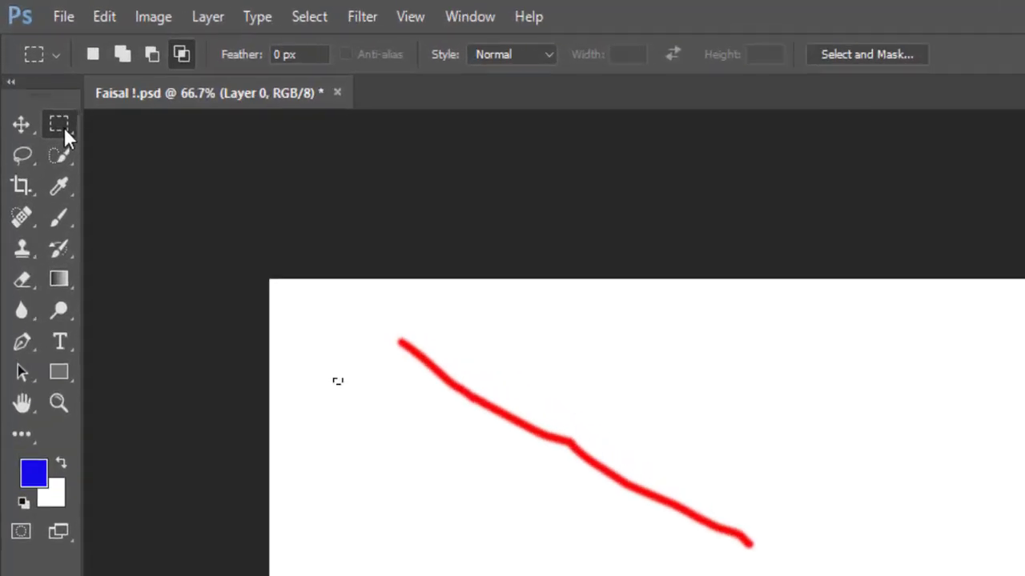
- Draw a large elliptical selection across the red stroke and scribble inside it with the blue brush, with Feather set to 50 px
right_click(43, 85)
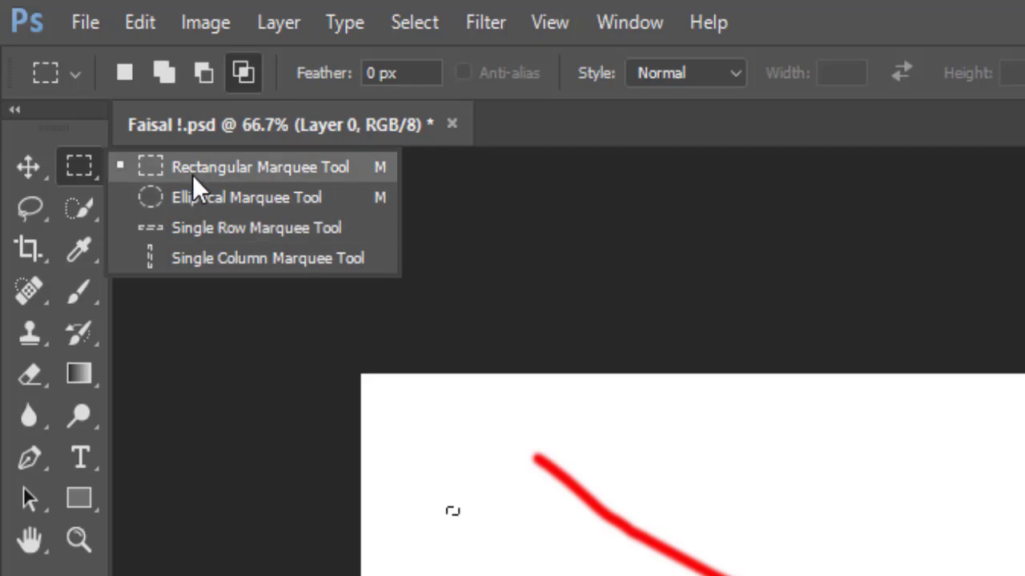
left_click(202, 197)
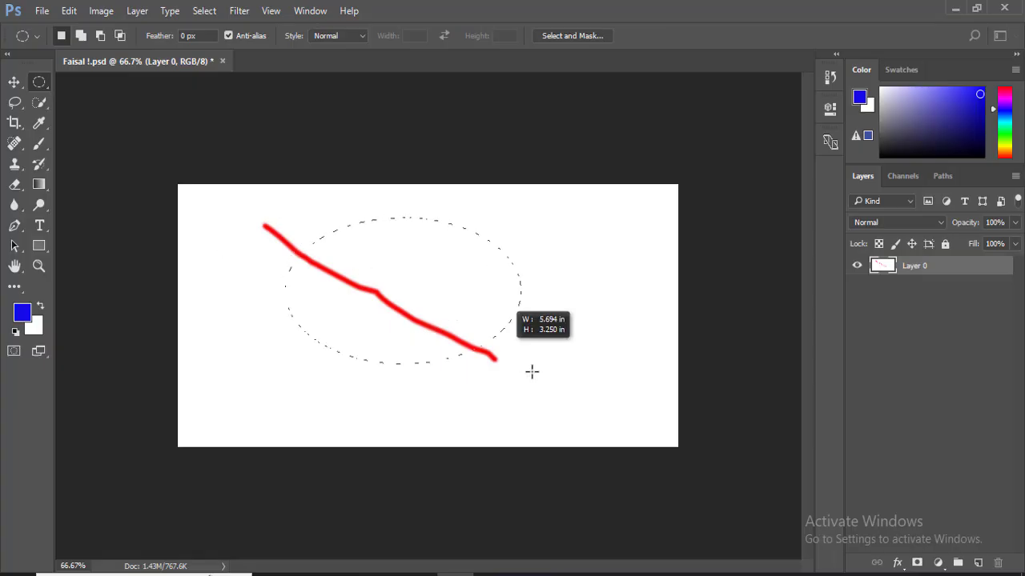
left_click_drag(532, 372, 551, 406)
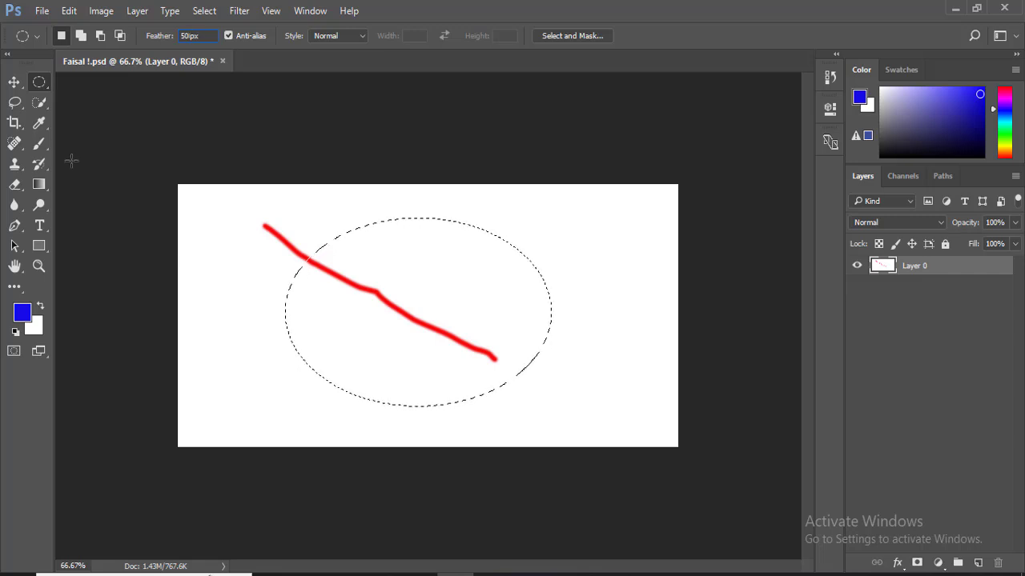
left_click(39, 142)
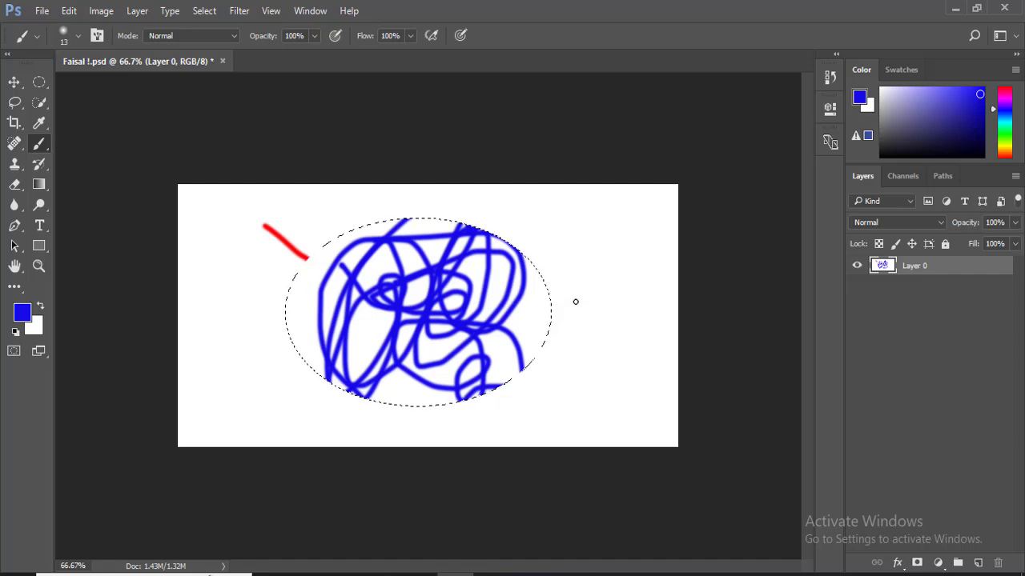
- Place a single-row marquee selection across the middle of the blue scribble and replace it with a single-column selection through the scribble
left_click(38, 83)
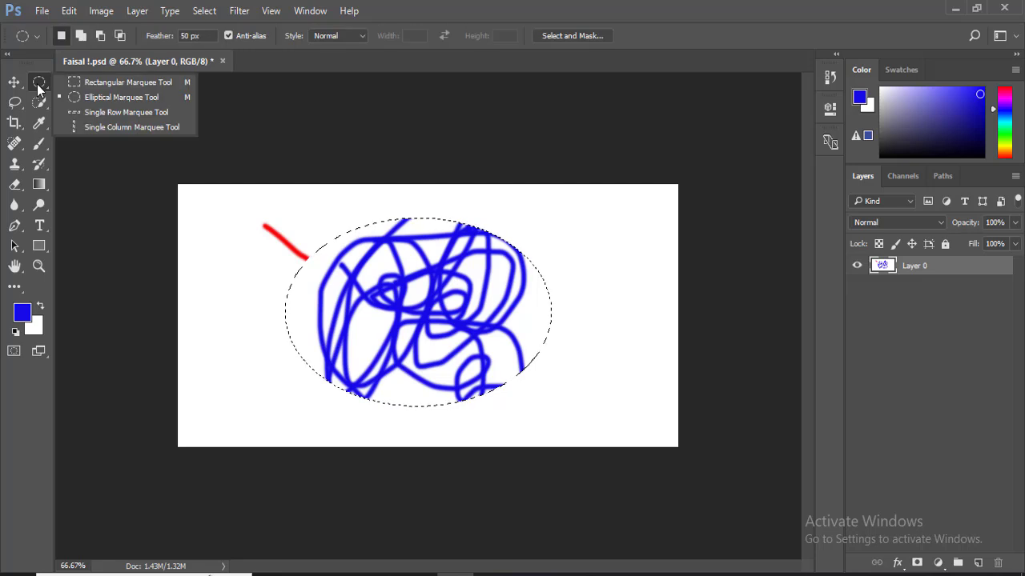
left_click(103, 113)
left_click_drag(202, 211, 285, 317)
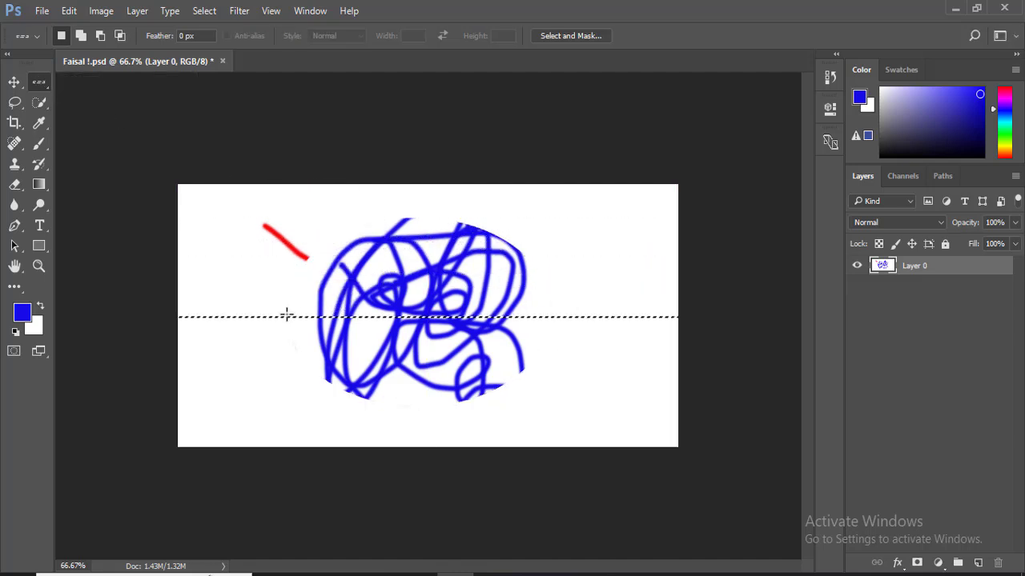
right_click(39, 82)
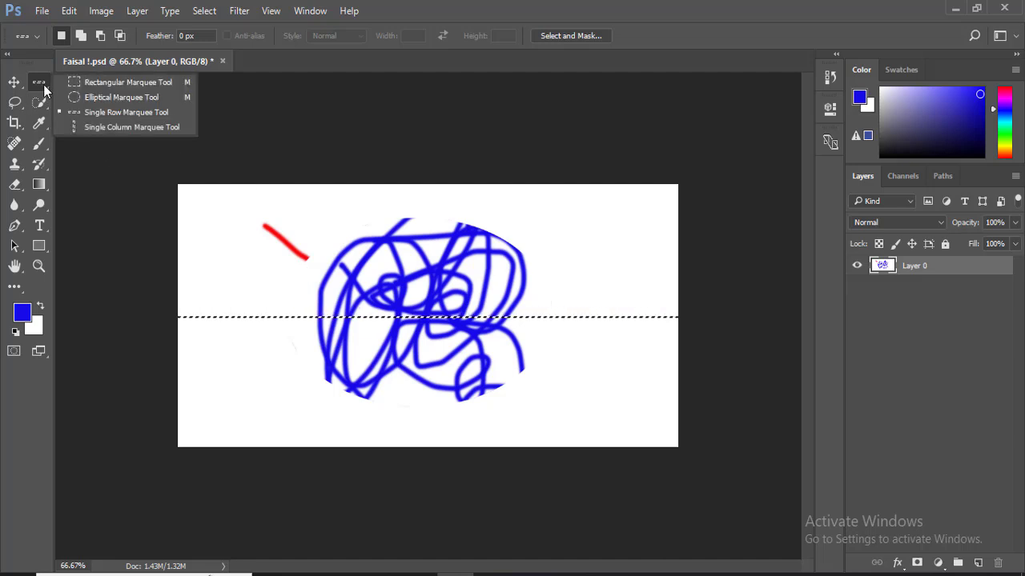
left_click(103, 128)
left_click_drag(220, 216, 562, 307)
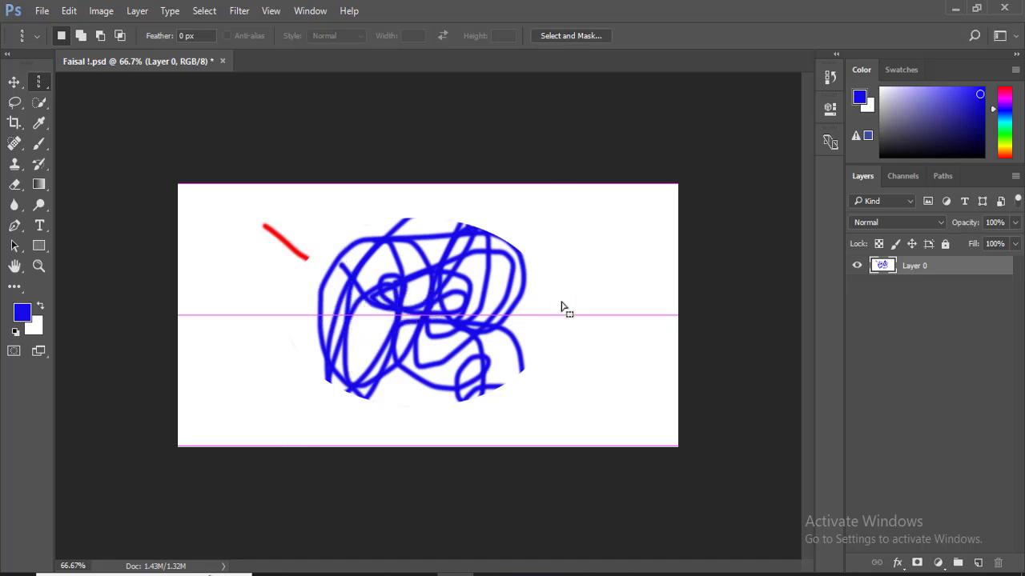
left_click(446, 265)
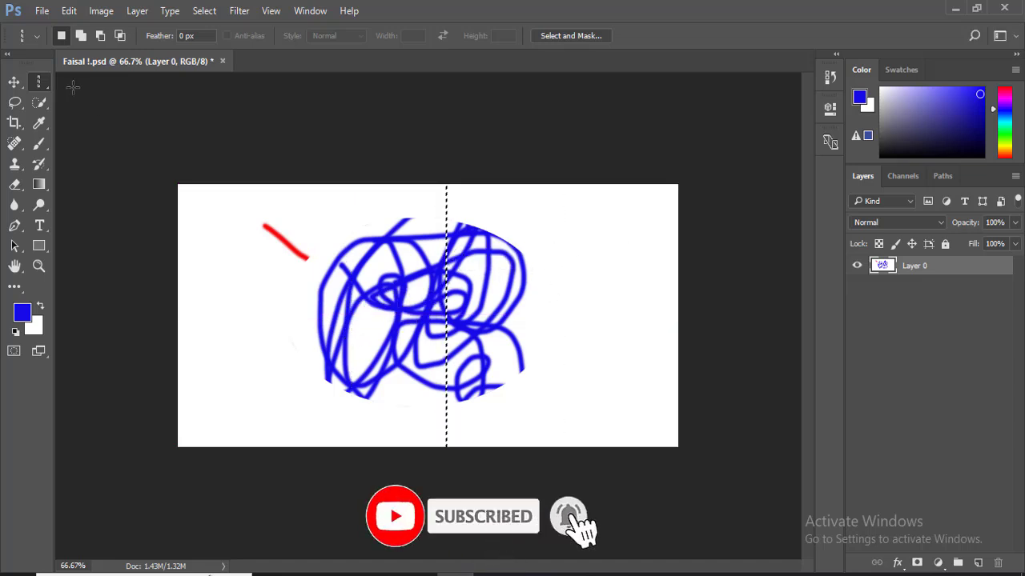
- Intersect the single-column selection with a rectangle drawn over the upper part of the blue scribble using the Rectangular Marquee
right_click(47, 81)
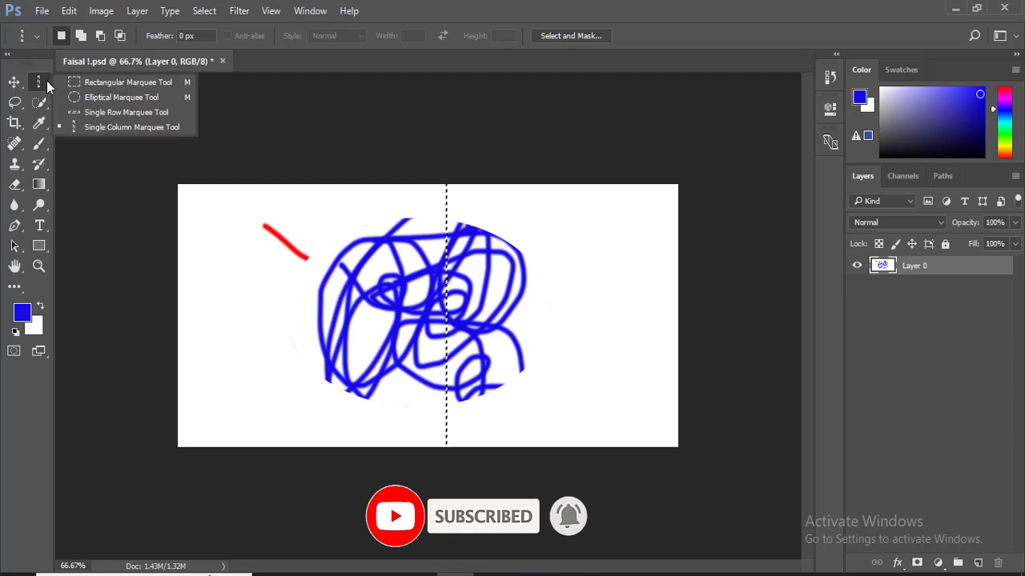
left_click(94, 83)
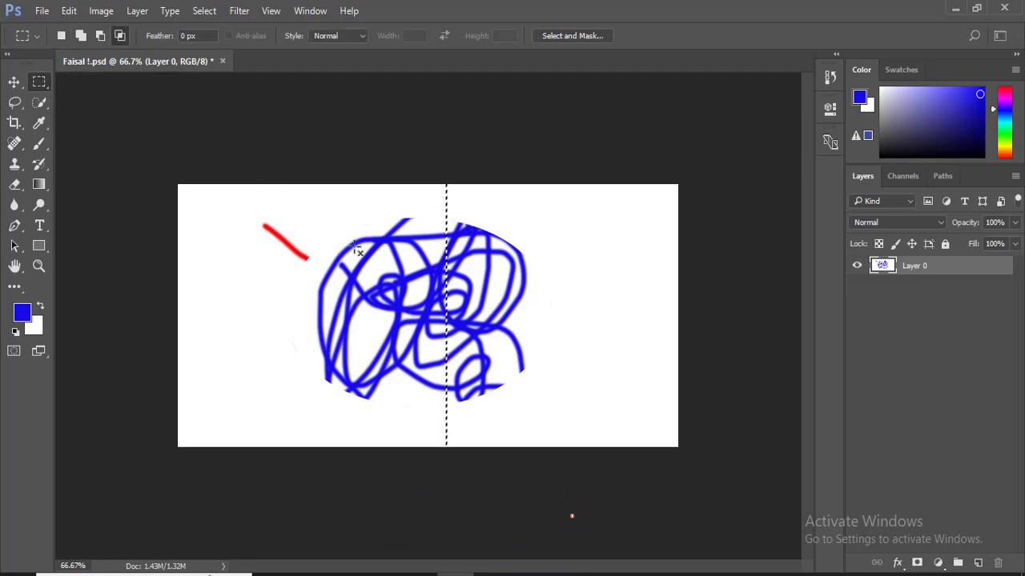
left_click_drag(245, 238, 511, 322)
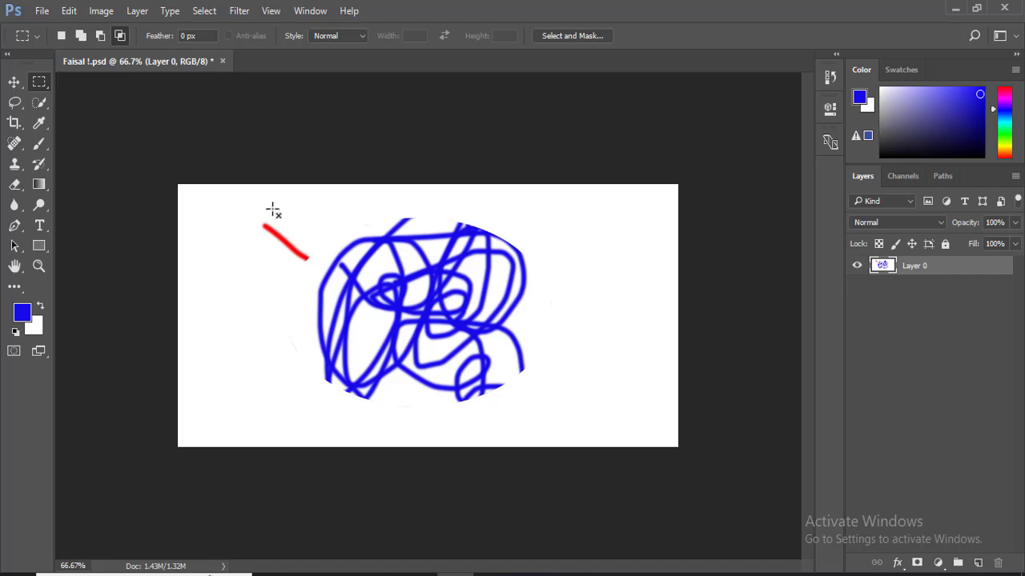
- Undo the row, column and elliptical selections and the blue brush scribbles, and clear the remaining selection
key("ctrl+z")
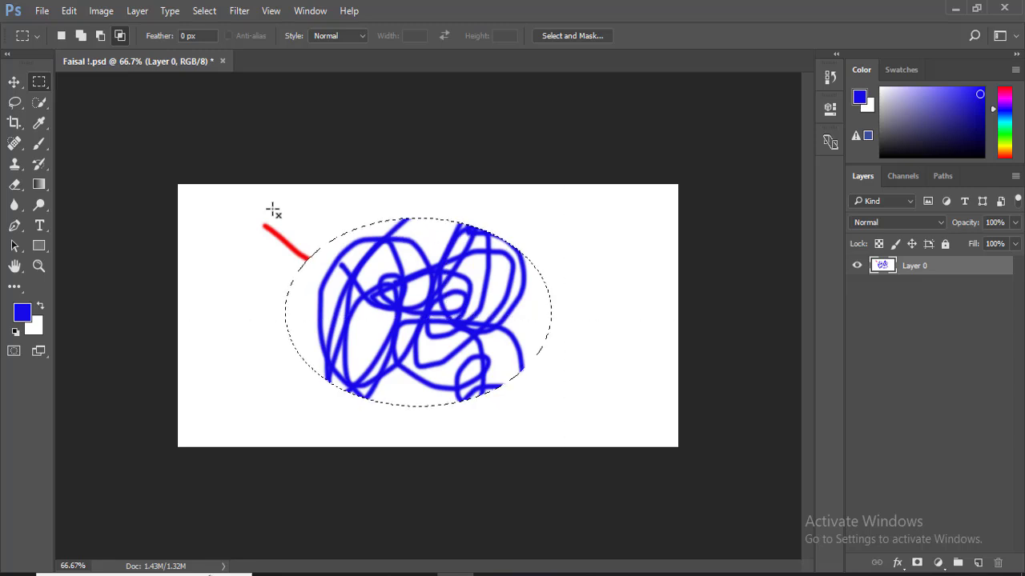
key("ctrl+alt+z")
key("ctrl+alt+z")
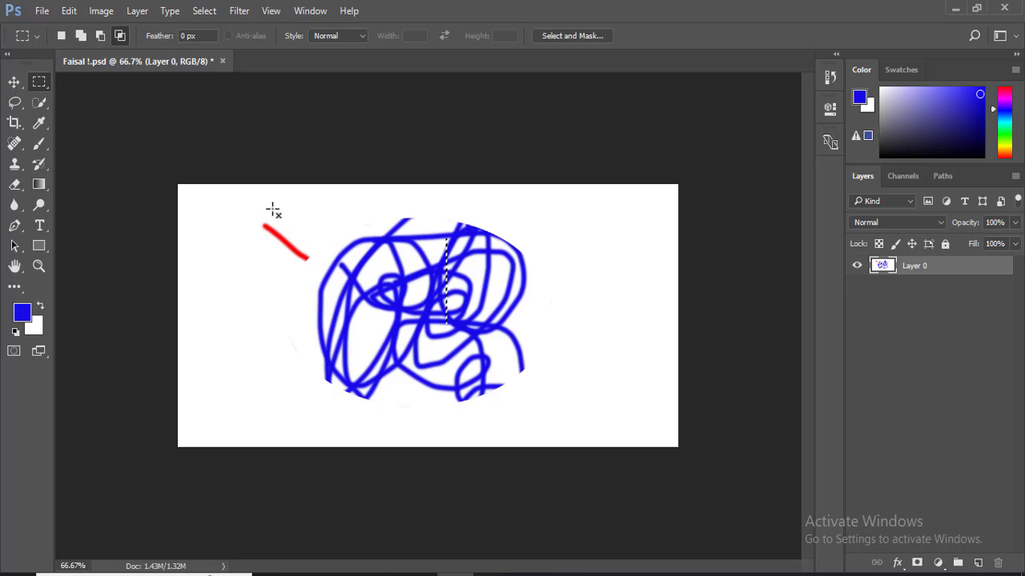
key("ctrl+alt+z")
key("ctrl+alt+z")
key("ctrl+alt+z")
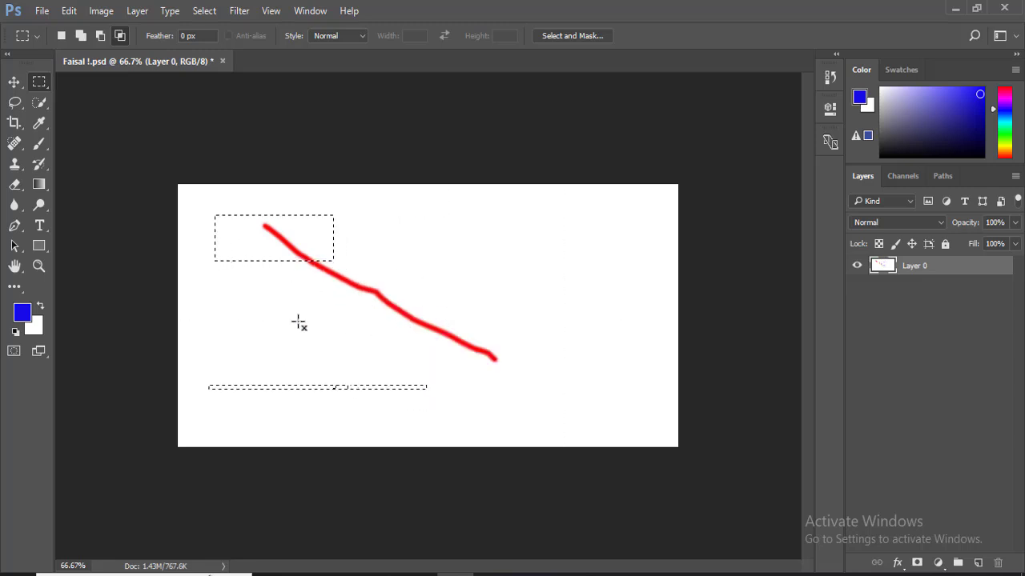
key("ctrl+d")
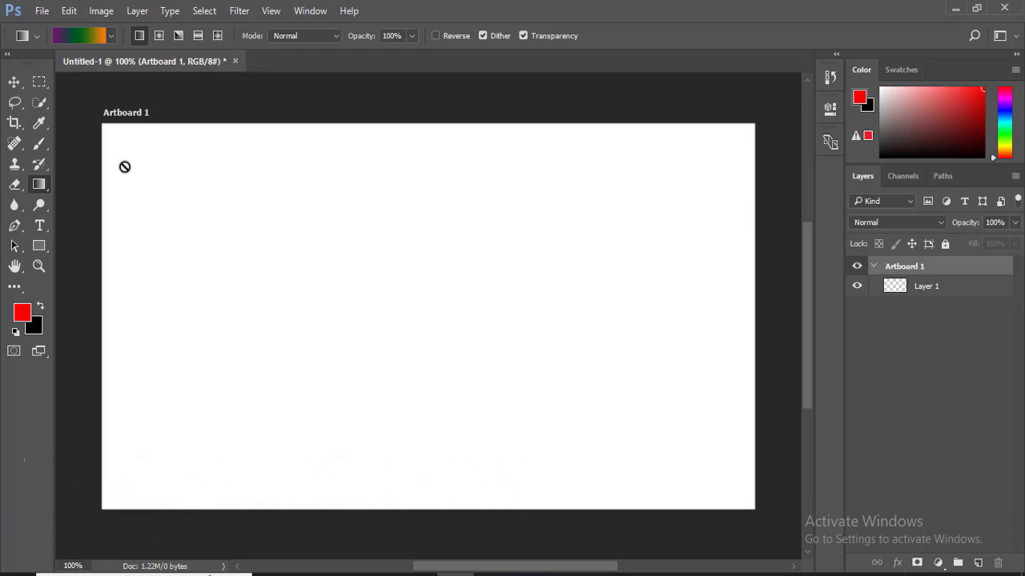
left_click(252, 322)
left_click(517, 244)
- Set the foreground colour to blue, hex 2a00fd
left_click(22, 313)
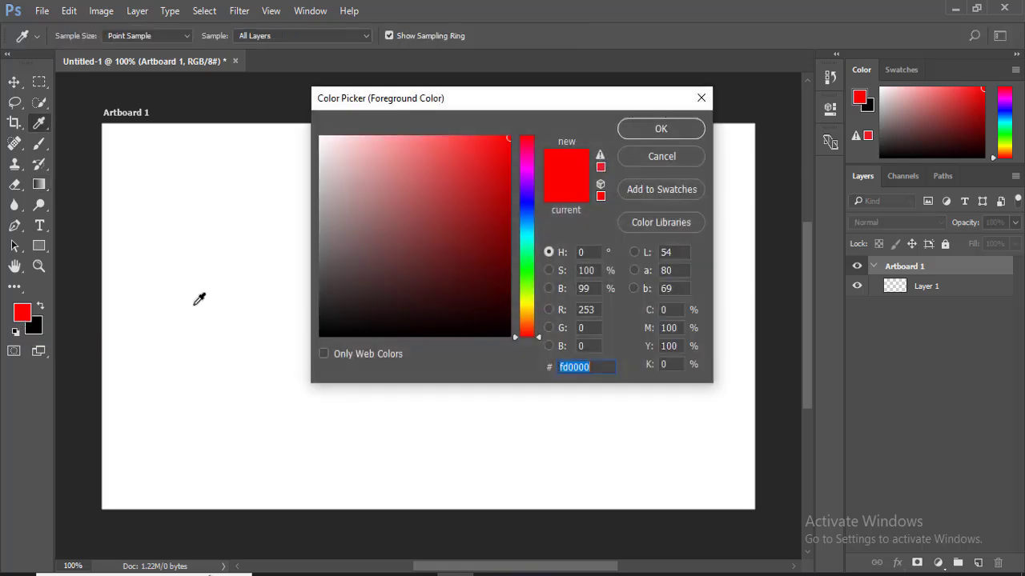
left_click(524, 198)
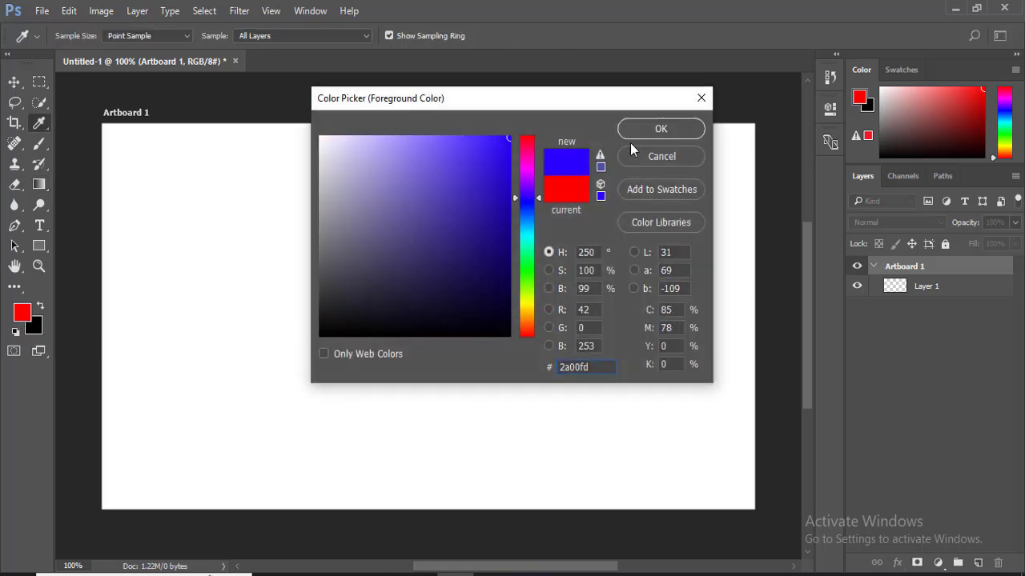
left_click(669, 129)
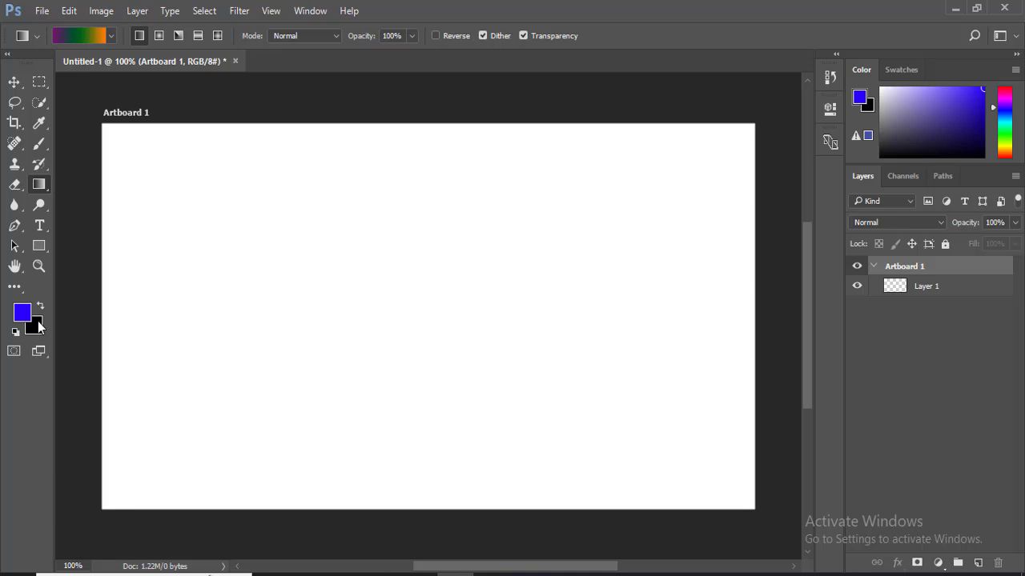
- Try to change the black background colour by shifting its hue to blue
left_click(35, 325)
mouse_move(527, 180)
left_mouse_down()
mouse_move(527, 170)
mouse_move(528, 196)
left_mouse_up()
left_click(664, 129)
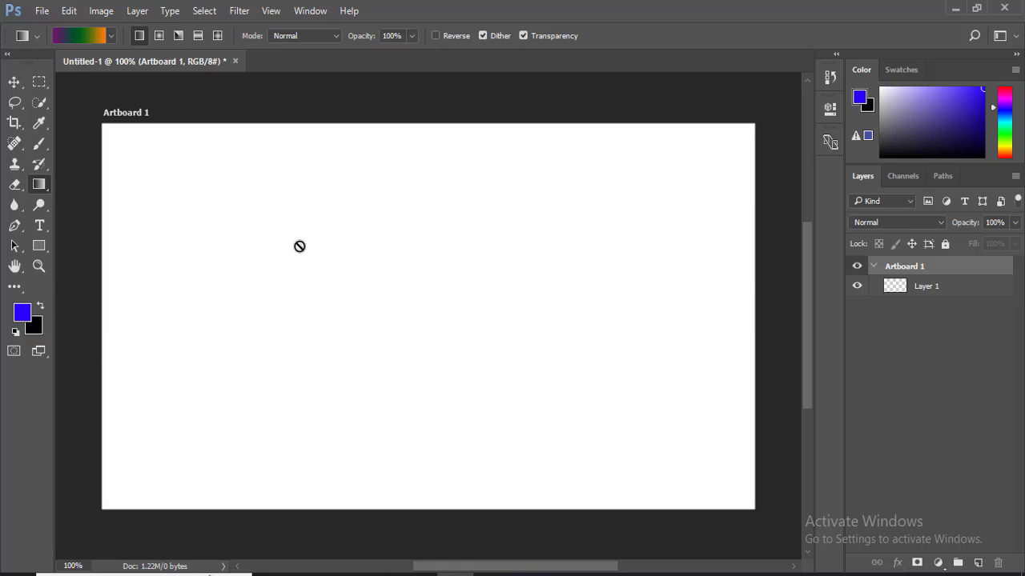
- Fill Layer 1 with the blue foreground colour using the Paint Bucket tool
right_click(43, 184)
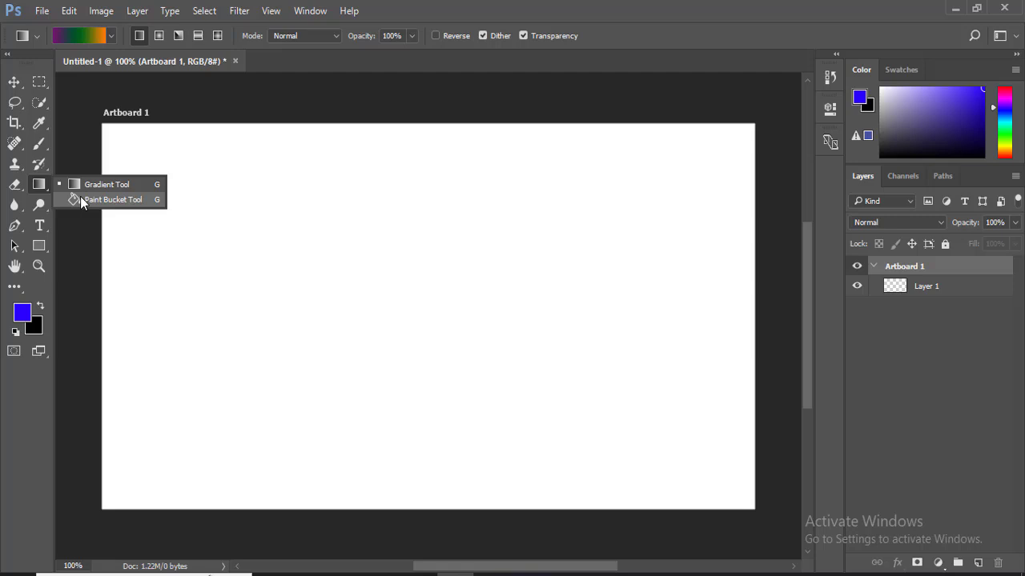
left_click(80, 200)
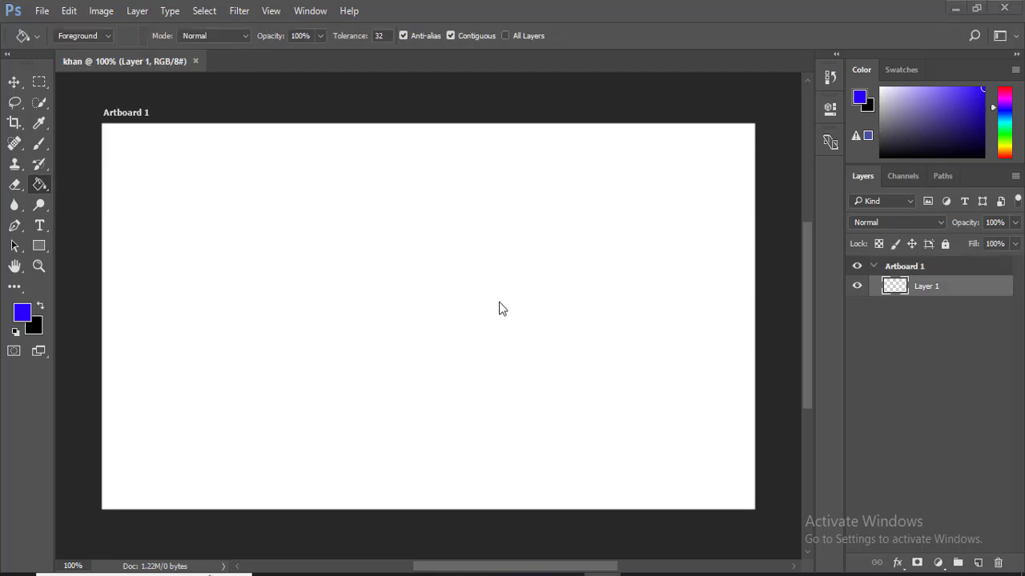
right_click(39, 187)
left_click(84, 199)
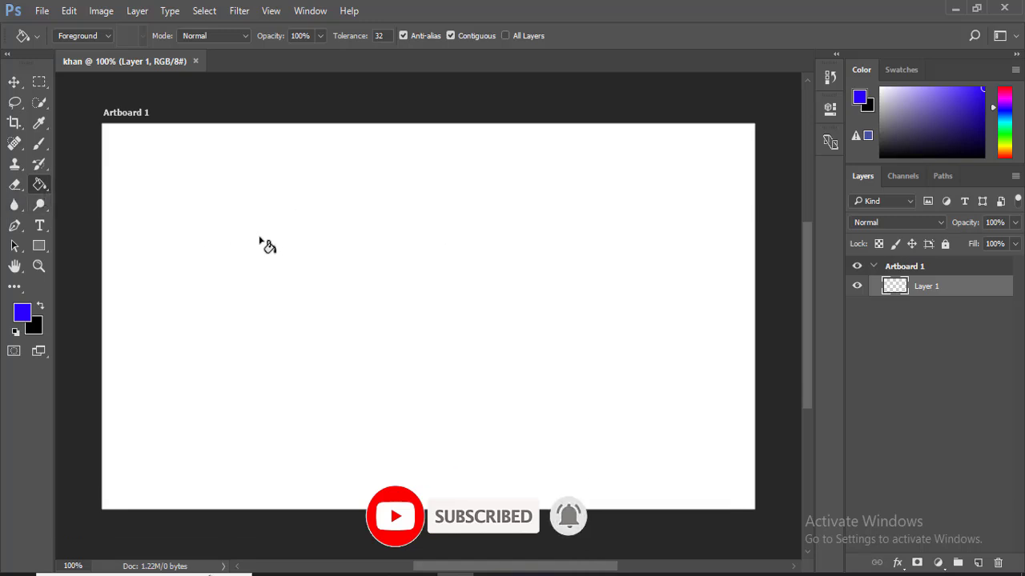
left_click(261, 241)
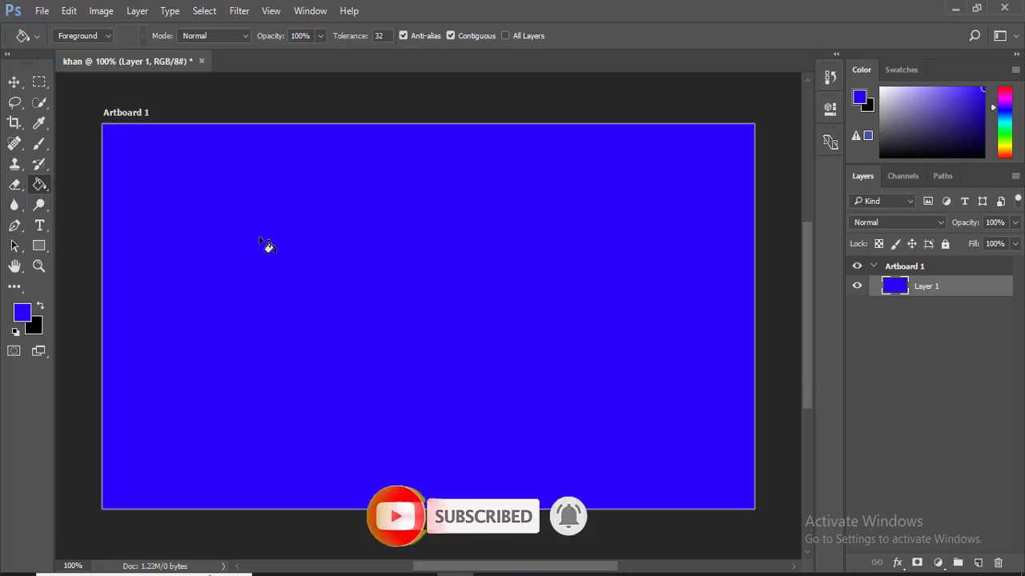
- Set the foreground colour to lime green, hex c4fd00, and undo the blue fill
left_click(24, 313)
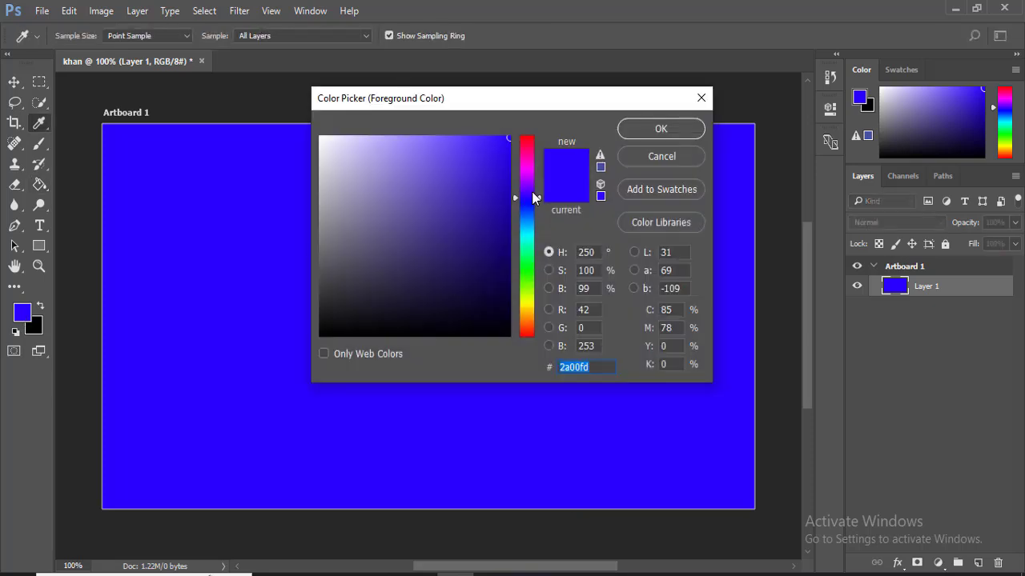
left_click_drag(539, 198, 539, 297)
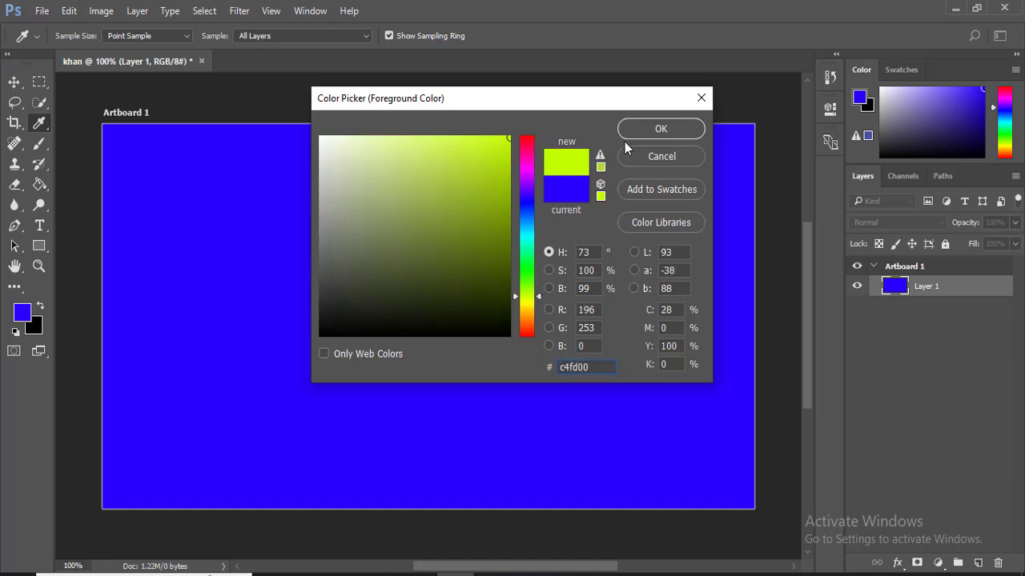
left_click(658, 129)
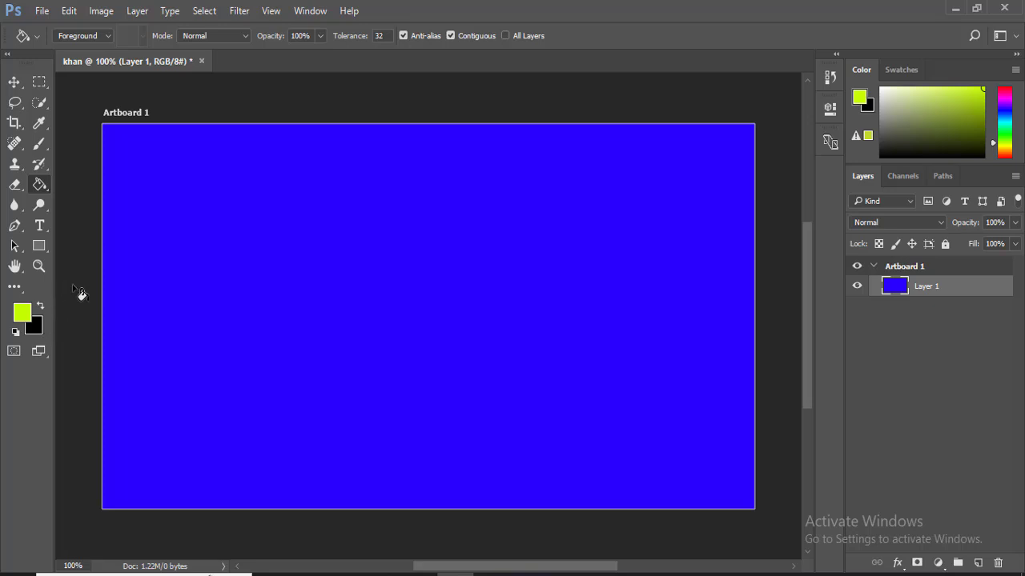
key("ctrl+z")
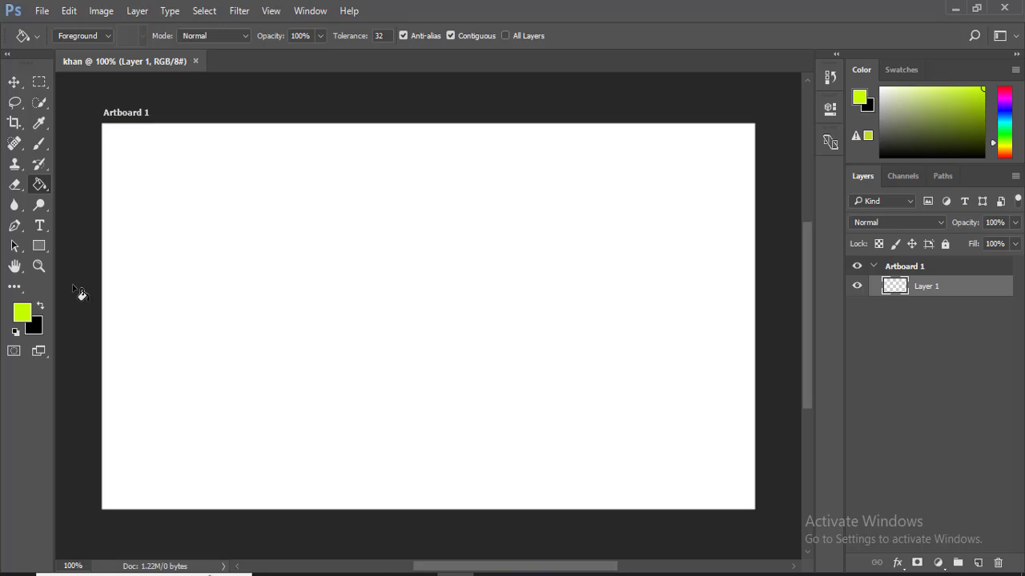
- Fill Layer 1 with the lime green foreground colour and undo that fill
left_click(37, 328)
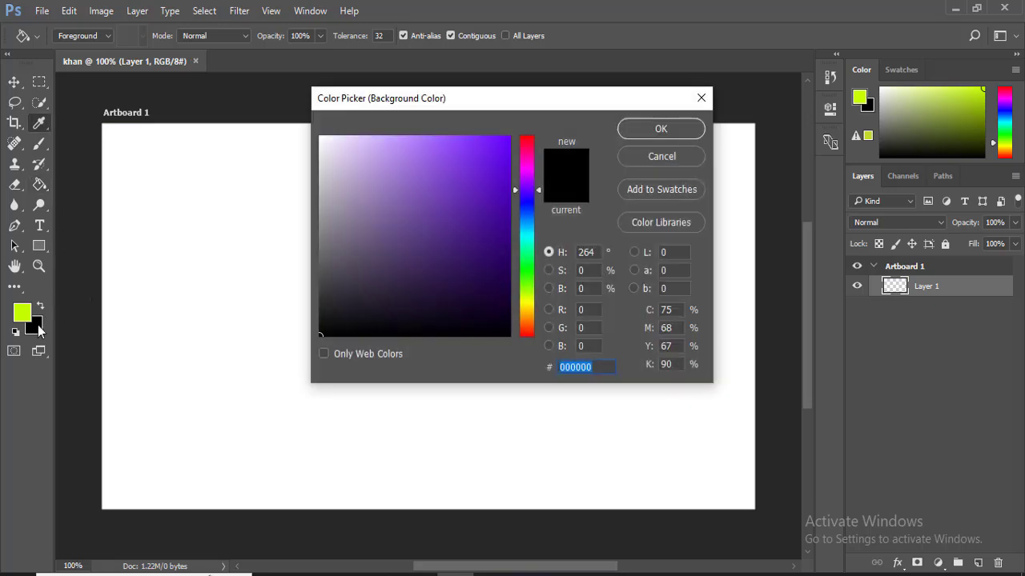
key("Escape")
left_click(252, 222)
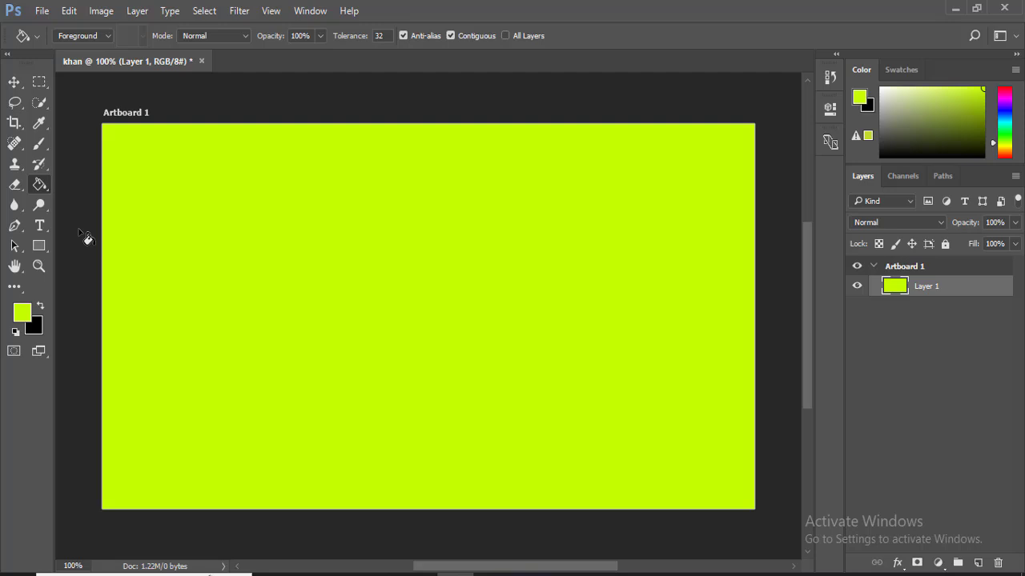
key("ctrl+z")
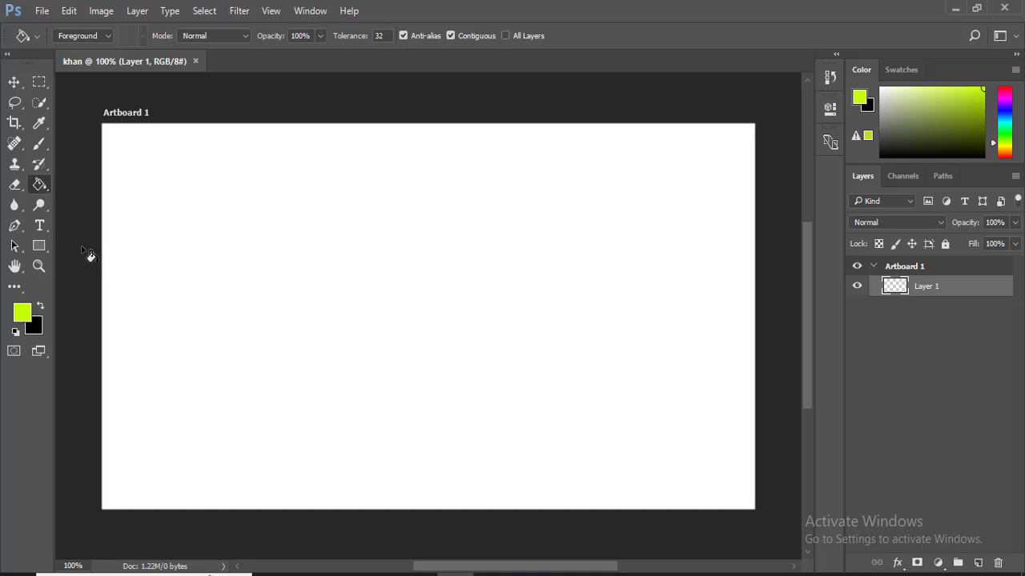
- Switch to the Gradient tool and back to the Paint Bucket, and pour lime green over Layer 1 again
right_click(43, 185)
left_click(94, 185)
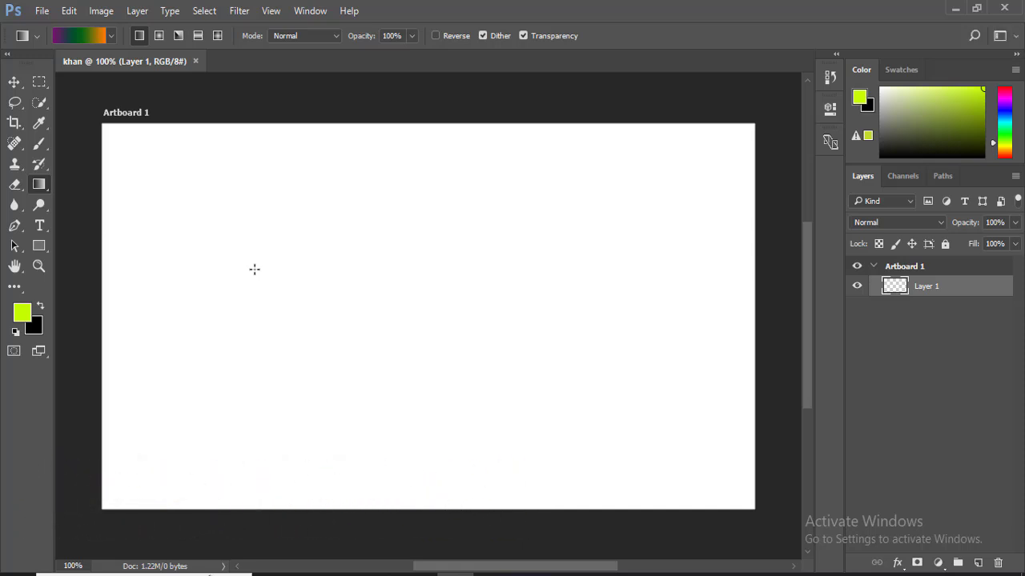
key("shift+g")
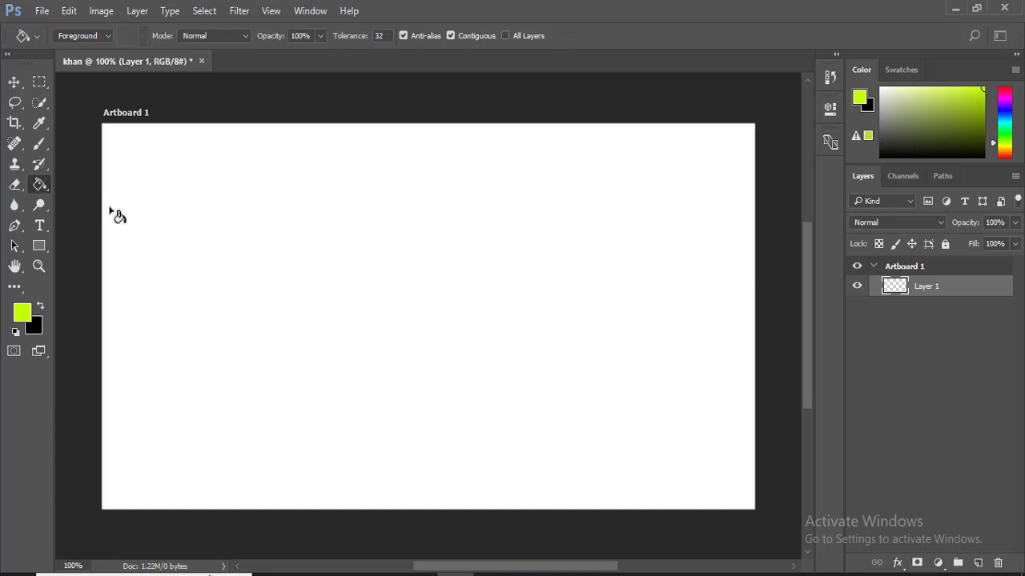
left_click(112, 212)
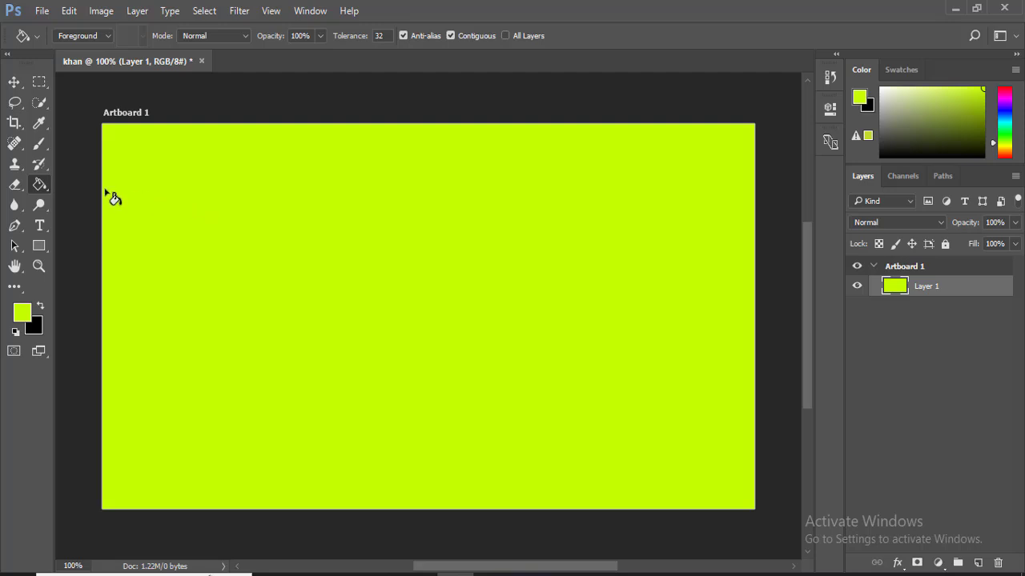
- Undo the lime green fill, then fill Layer 1 with the black background colour and undo that too
left_click(36, 185, "alt")
key("ctrl+z")
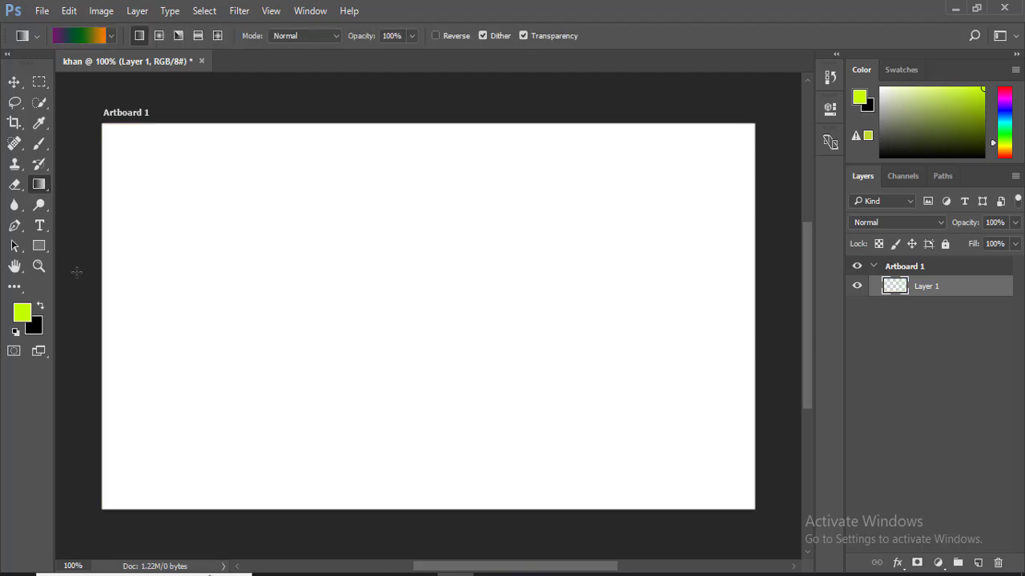
key("ctrl+BackSpace")
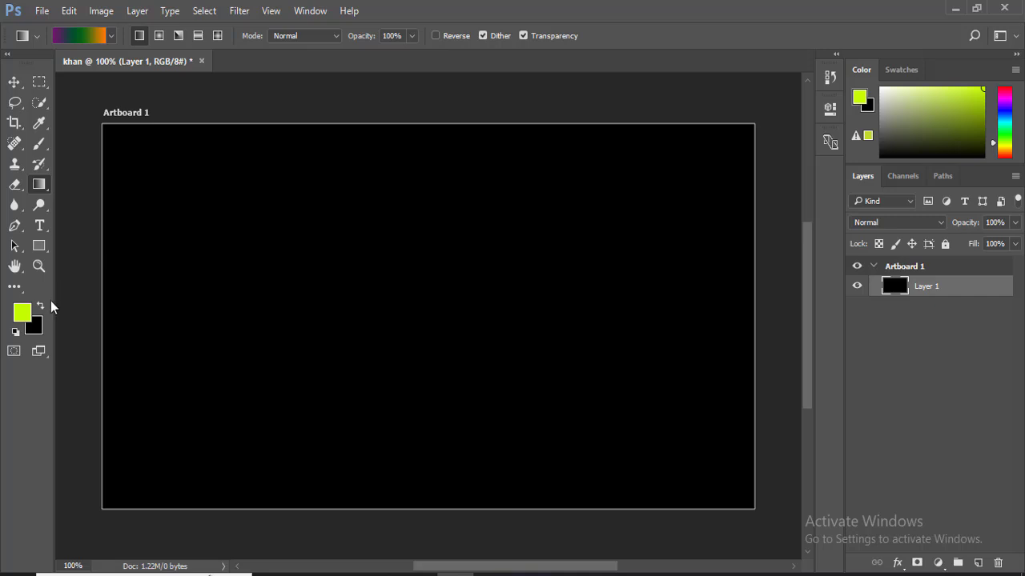
key("ctrl+z")
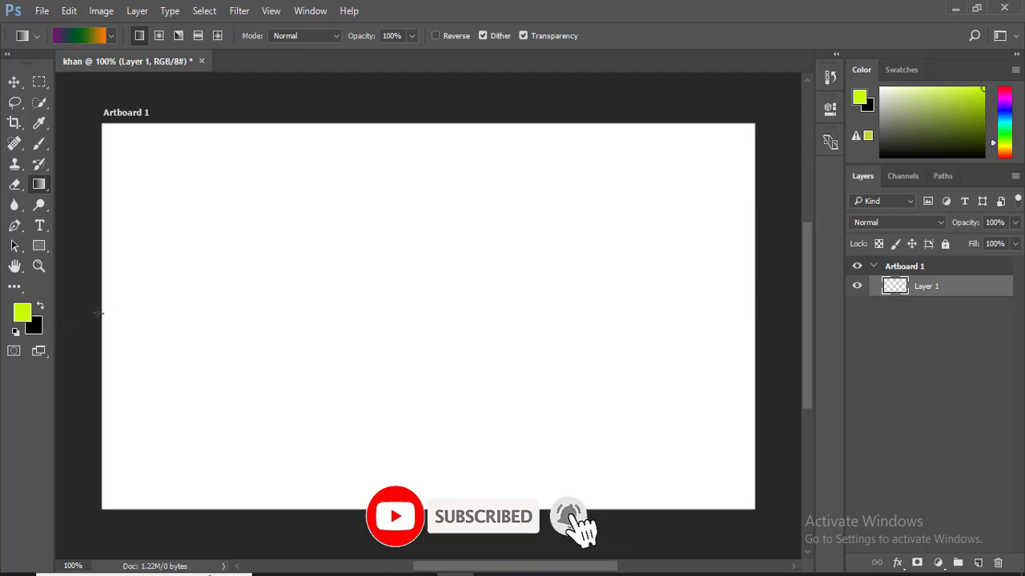
- Draw a Rectangular Marquee selection with a 100 px feather around the artboard's upper middle and add a new layer
left_click(39, 82)
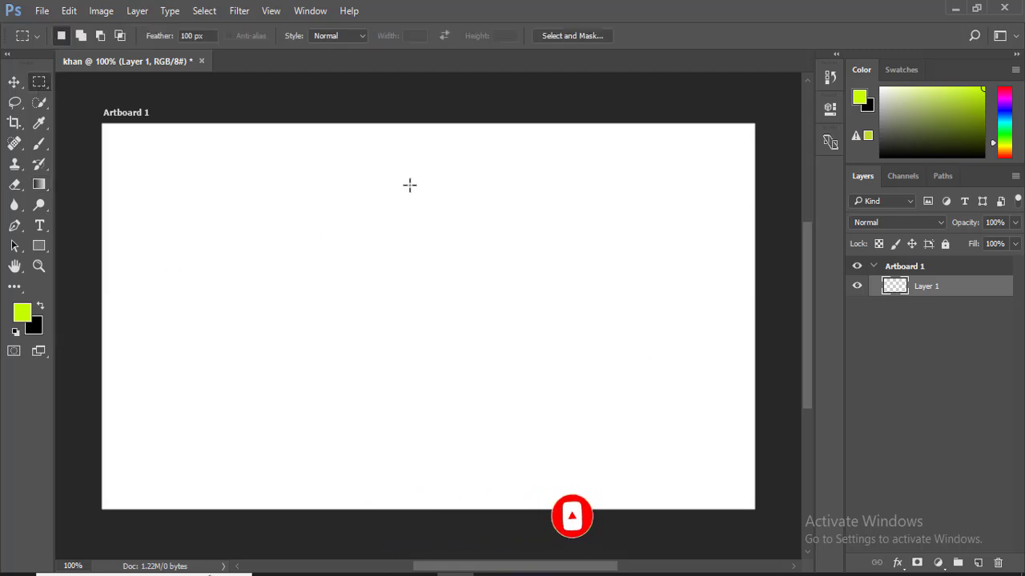
left_click_drag(400, 196, 576, 328)
left_click(977, 563)
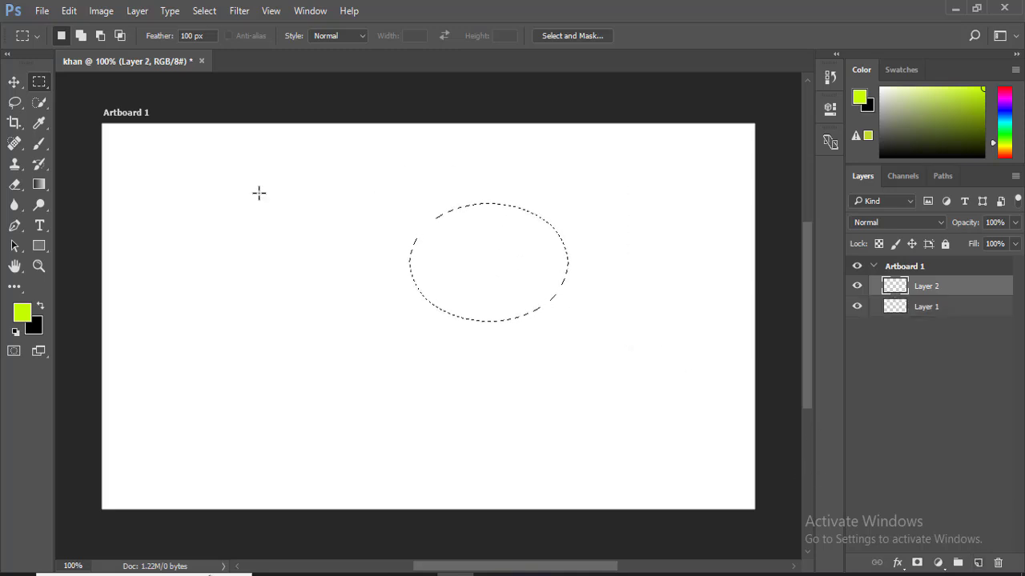
- Set the Rectangular Marquee feather to 0 px and select a wide rectangle in the upper-left part of the artboard
right_click(45, 82)
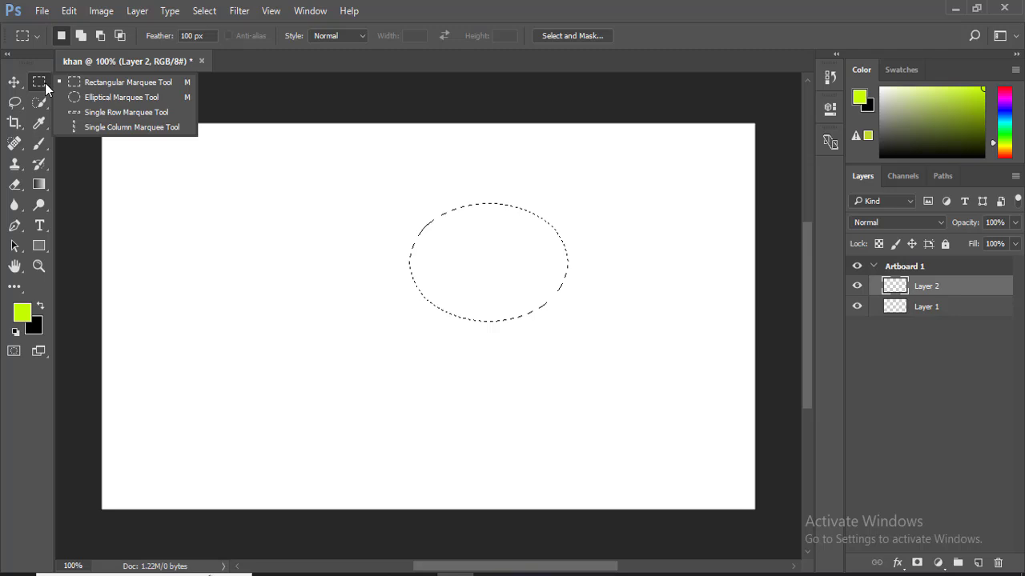
left_click(92, 80)
left_click(141, 196)
left_click_drag(141, 196, 434, 353)
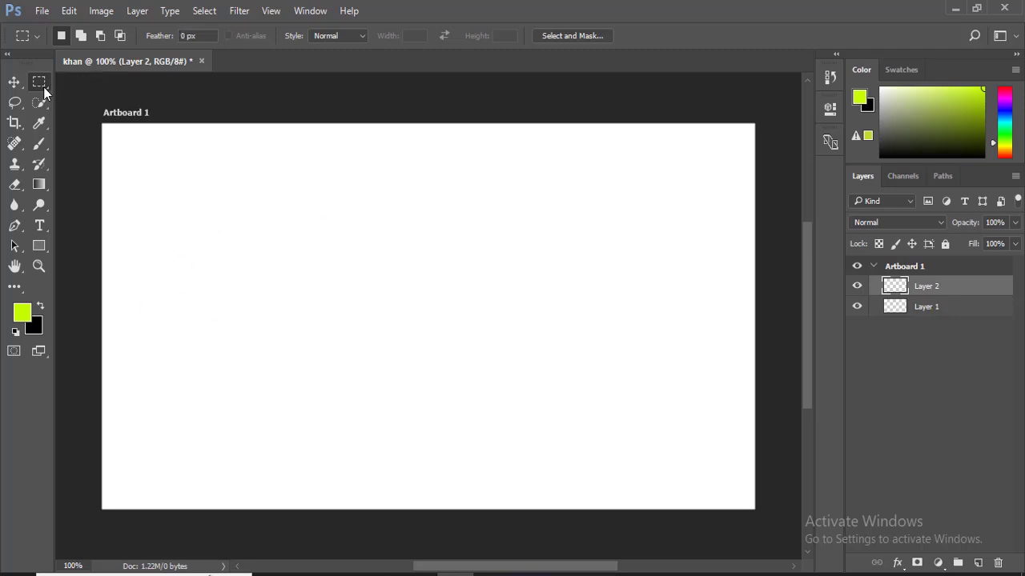
left_click_drag(155, 157, 483, 277)
left_click(535, 308)
- Try to fill the rectangular selection on Layer 2 with lime green using the Paint Bucket tool
left_click(42, 184)
left_click(84, 200)
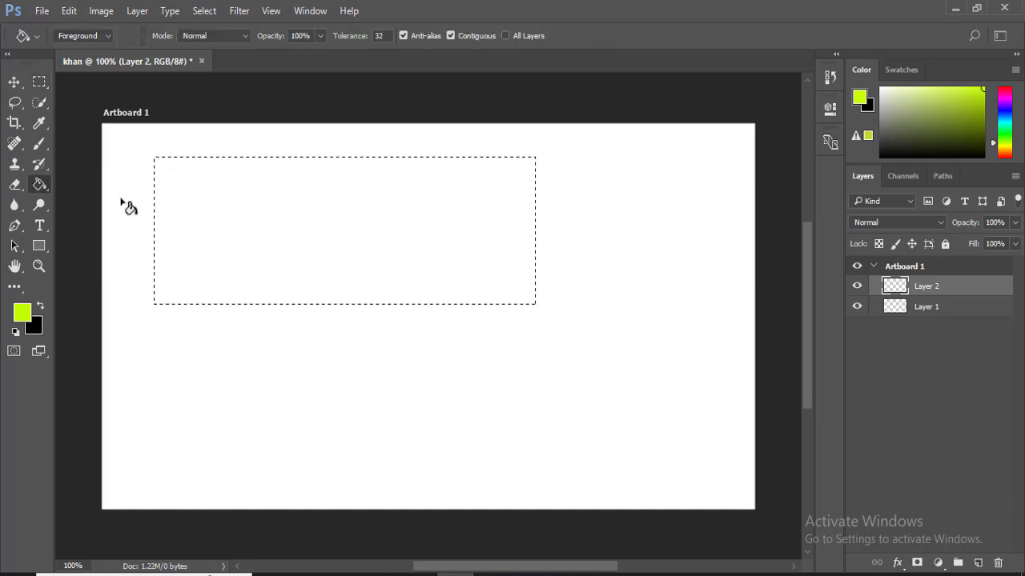
left_click(245, 220)
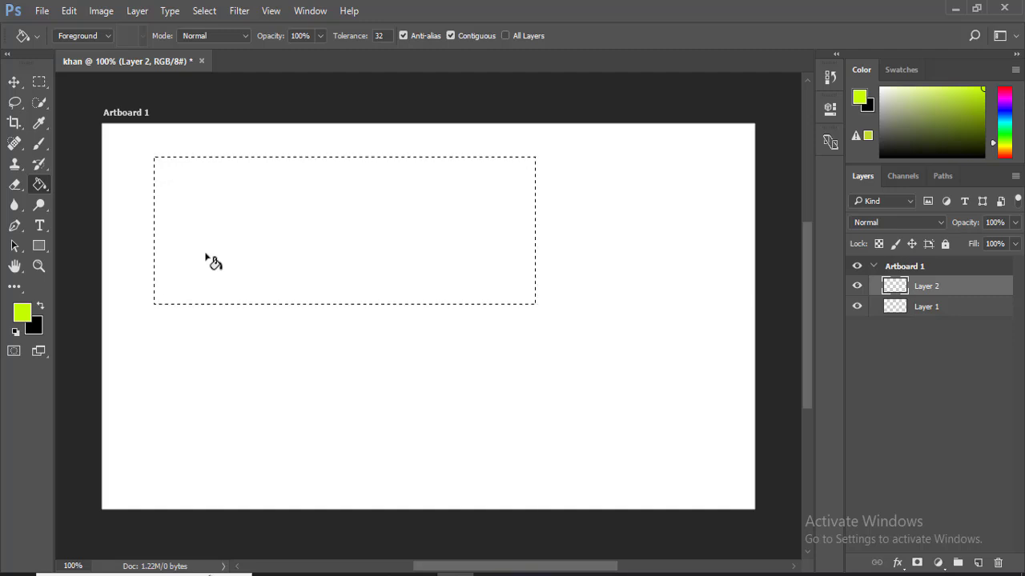
left_click(213, 263)
key("Return")
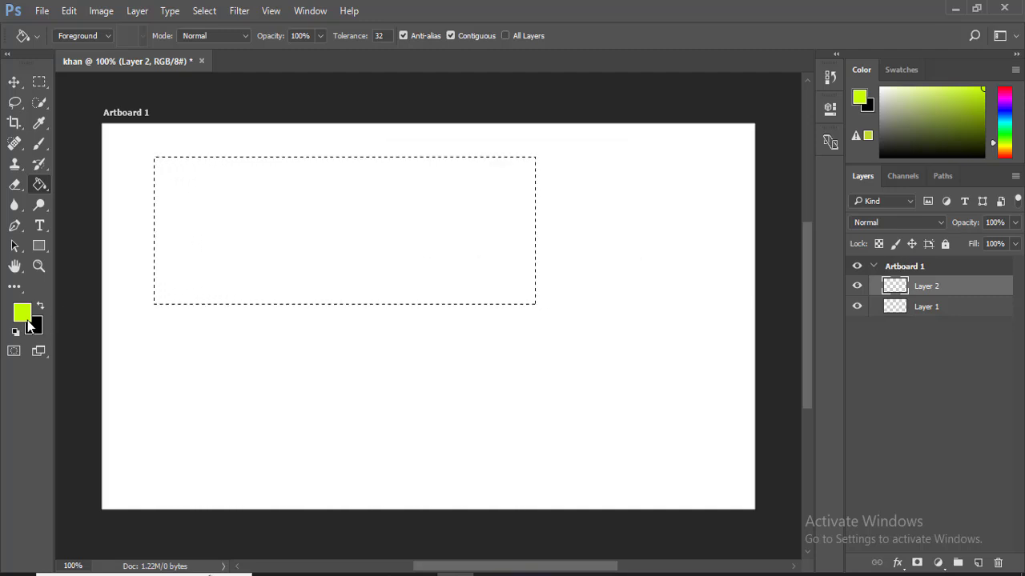
- Switch to the Gradient tool and fill the rectangular selection on Layer 2 with the black background colour
right_click(39, 186)
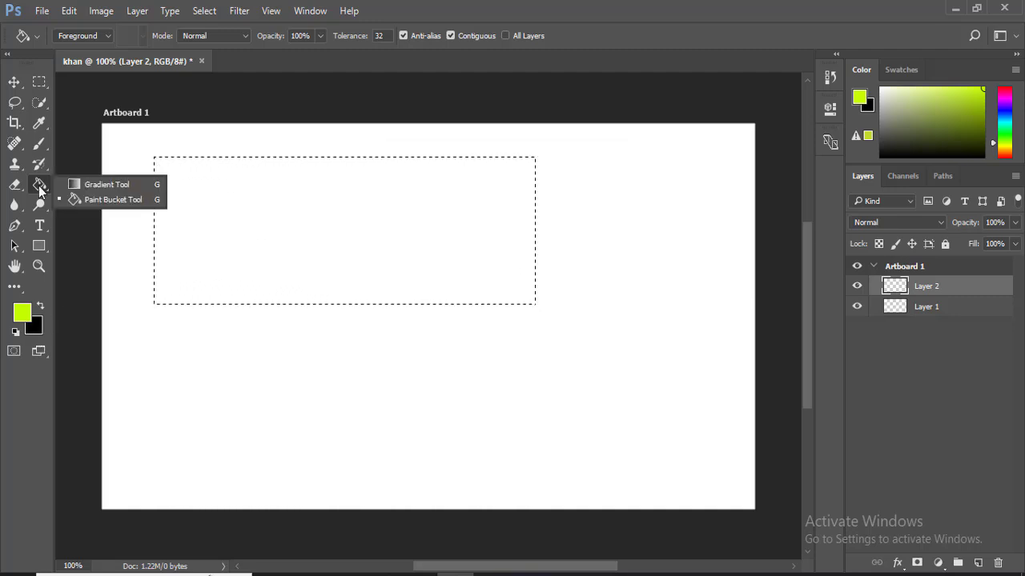
left_click(80, 185)
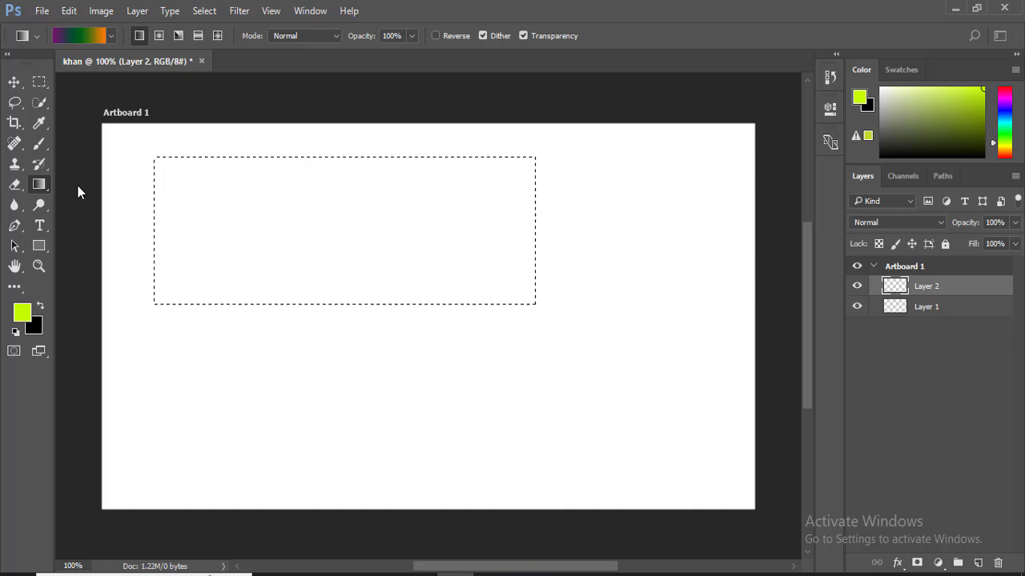
left_click(73, 287)
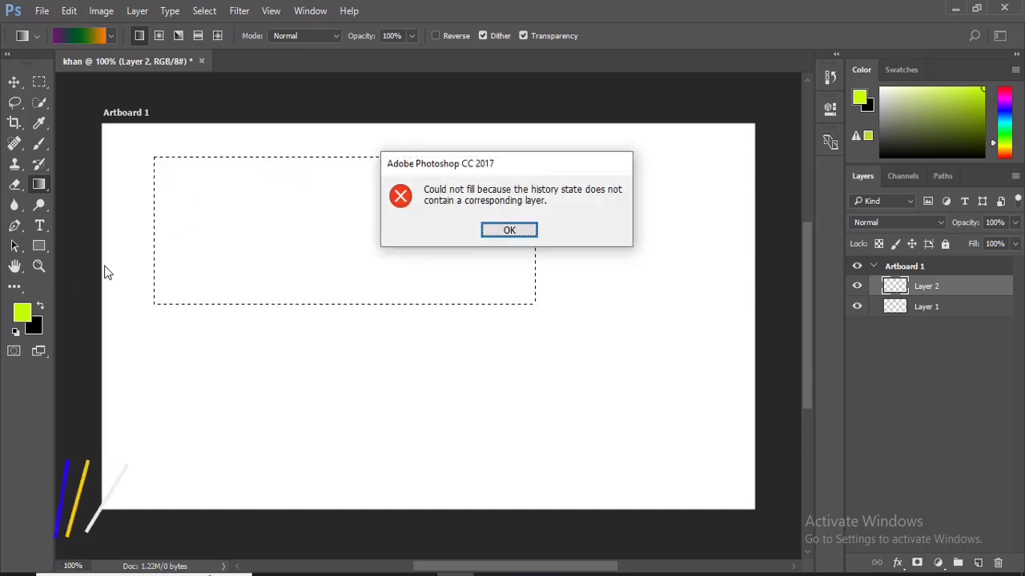
key("Return")
key("ctrl+BackSpace")
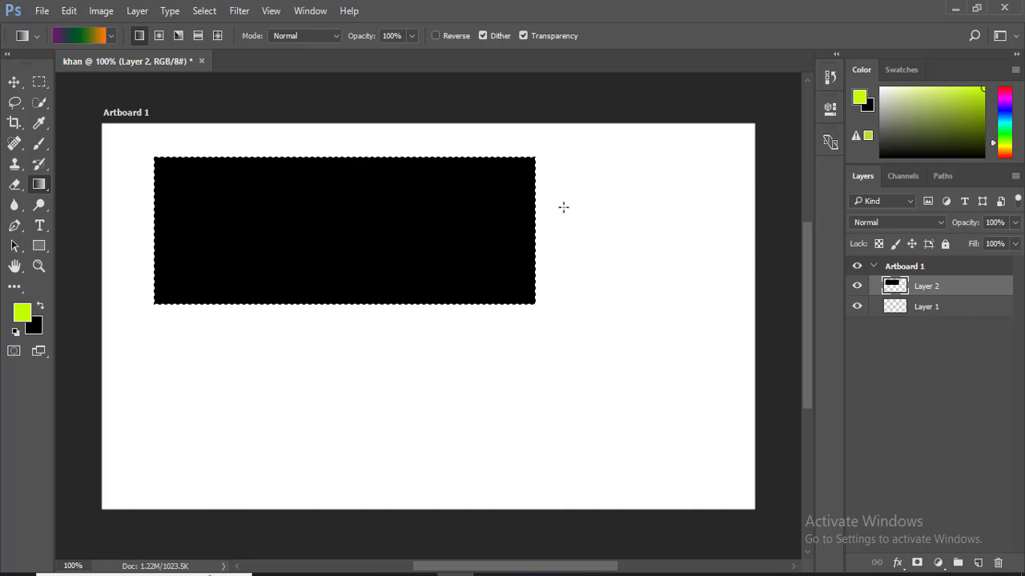
- Select a tall rectangle overlapping the black rectangle's lower-right corner with the Rectangular Marquee and add a new layer
left_click(40, 80)
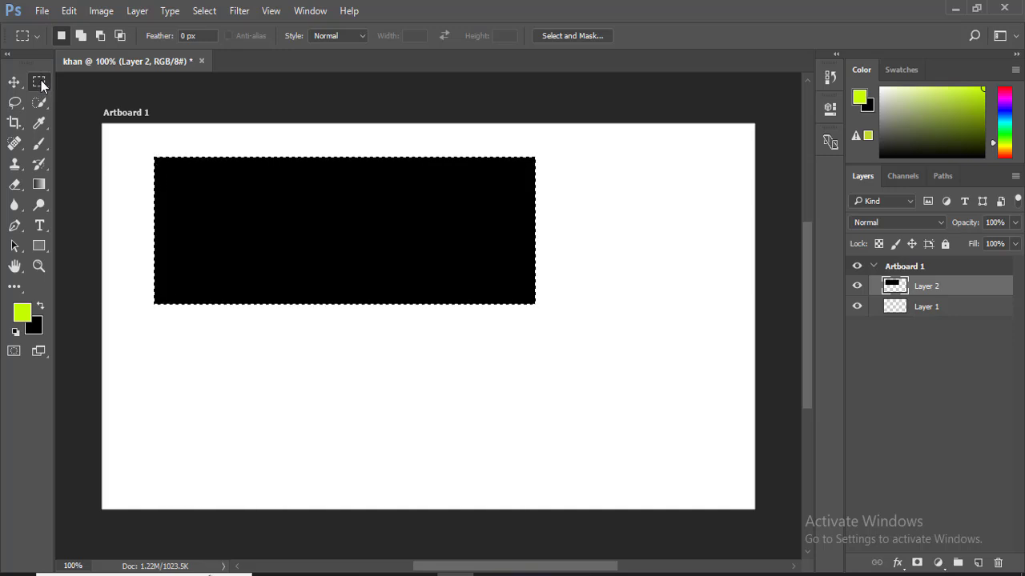
left_click_drag(596, 203, 455, 416)
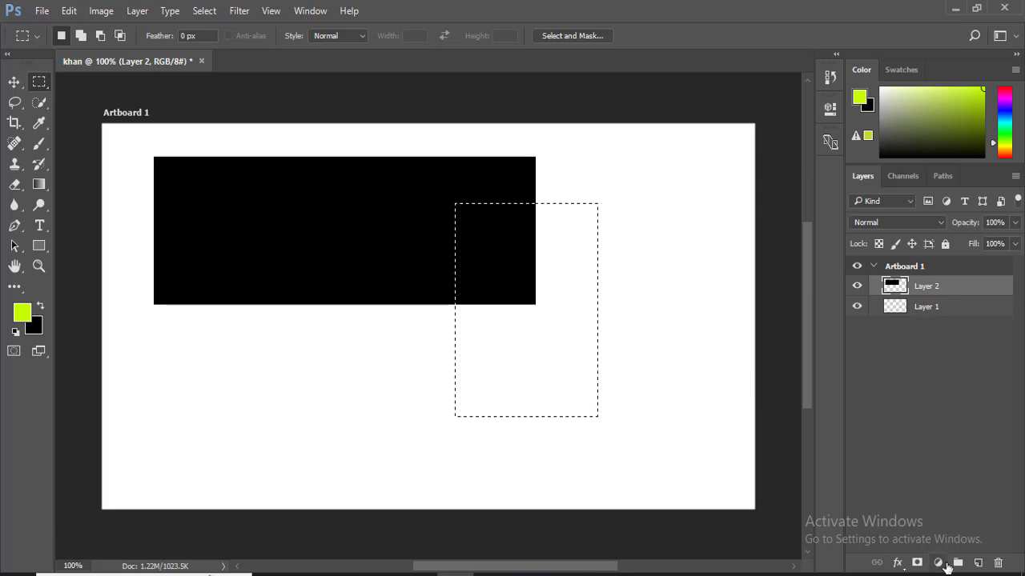
left_click(977, 562)
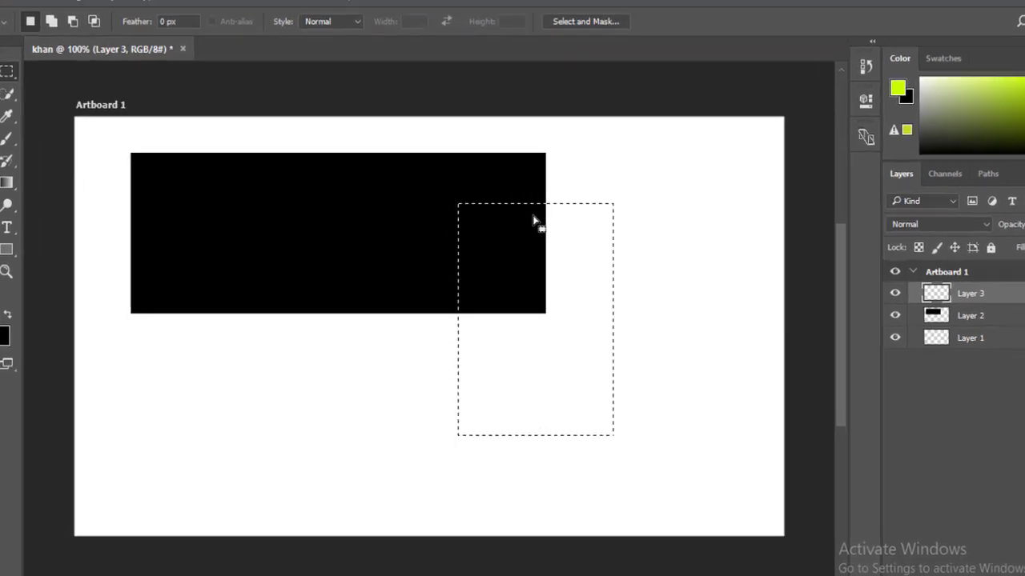
- Feather the tall rectangular selection on Layer 3 by 100 px and try to fill it with the black background colour
right_click(525, 215)
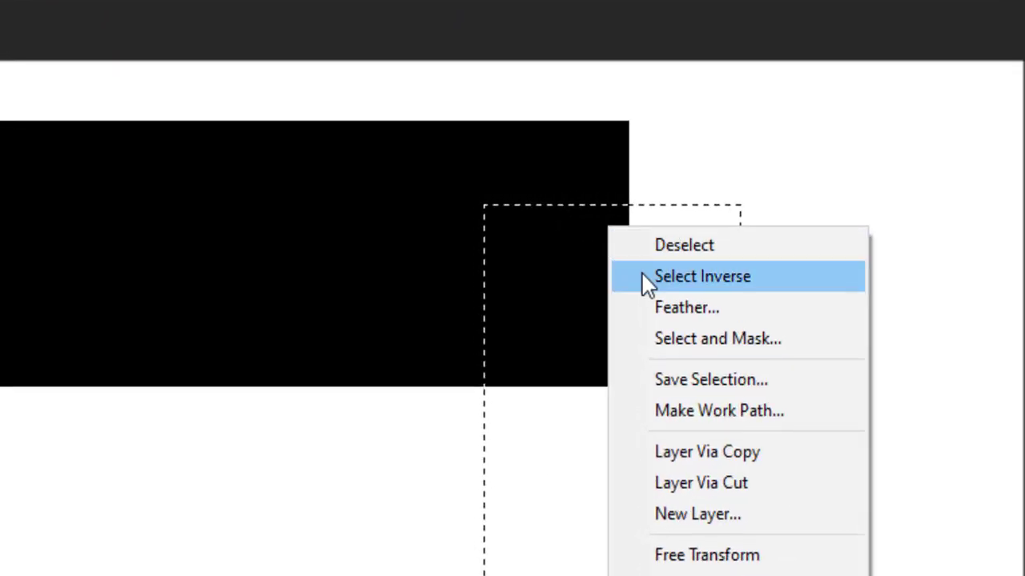
left_click(698, 310)
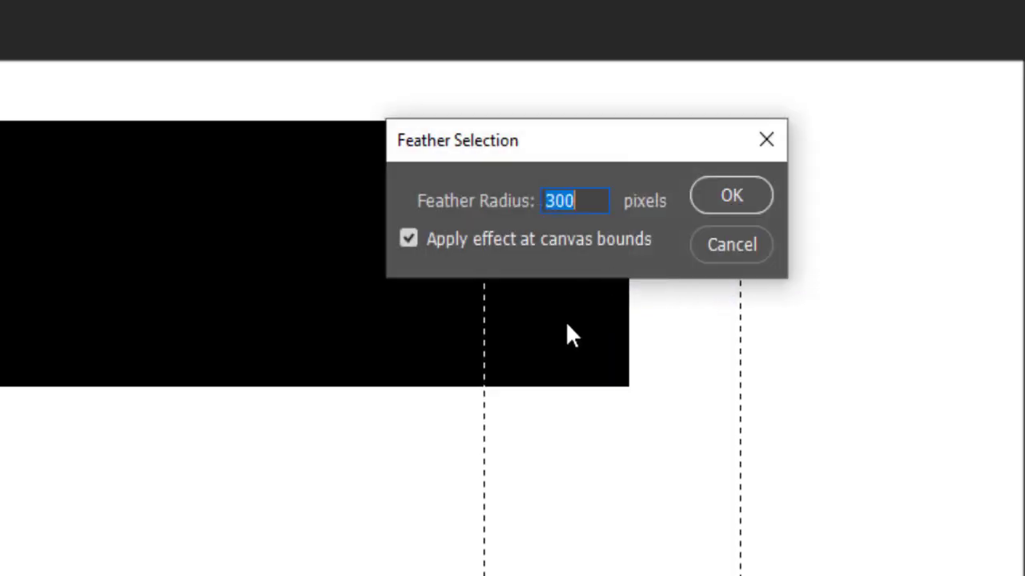
key("BackSpace")
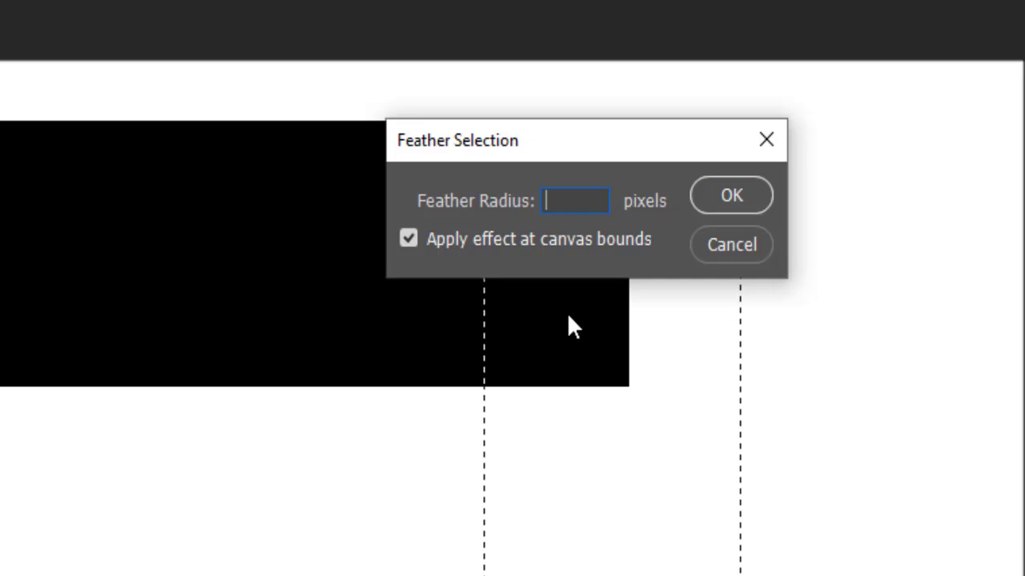
type("100")
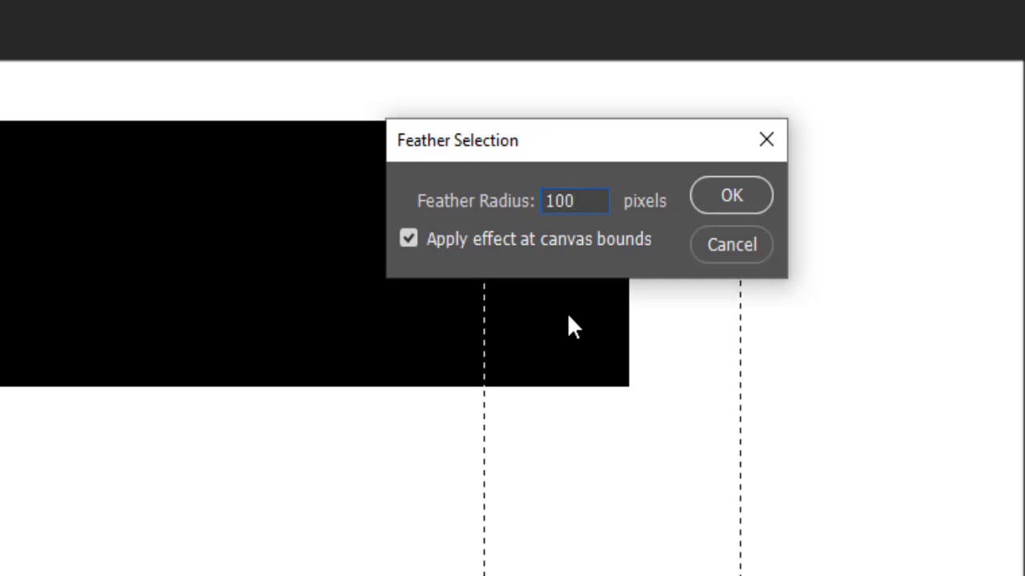
left_click(721, 199)
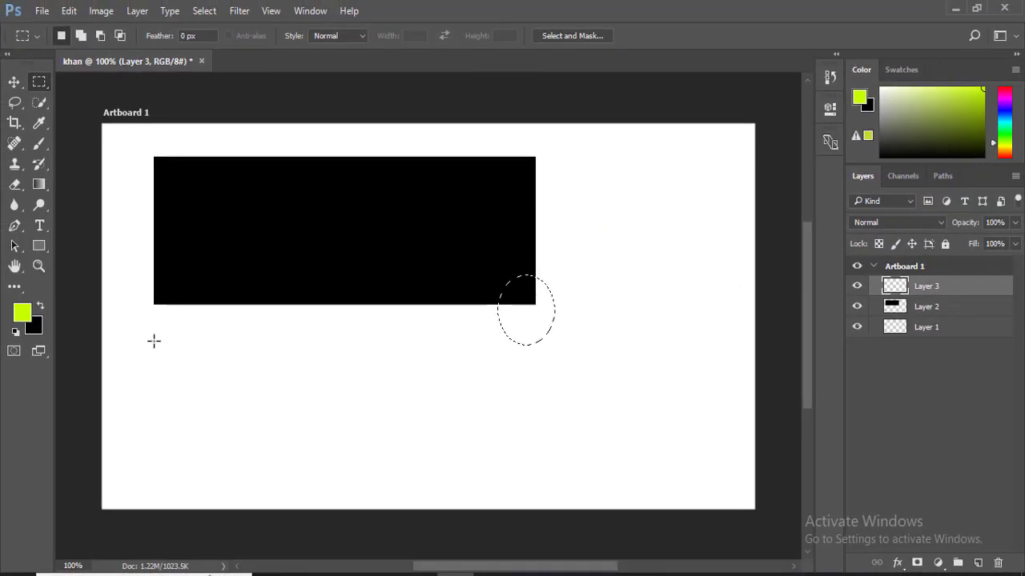
key("ctrl+BackSpace")
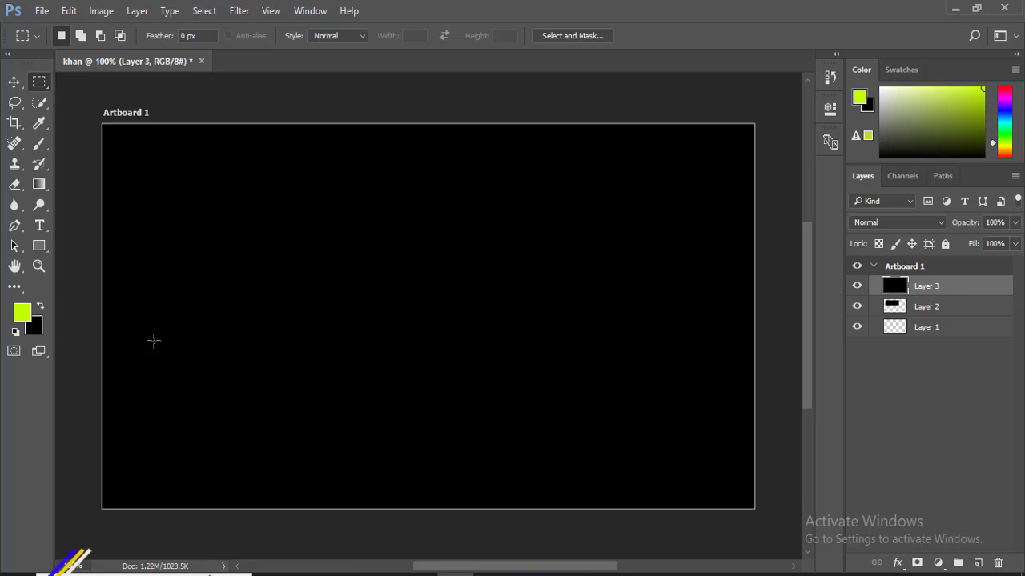
key("ctrl+z")
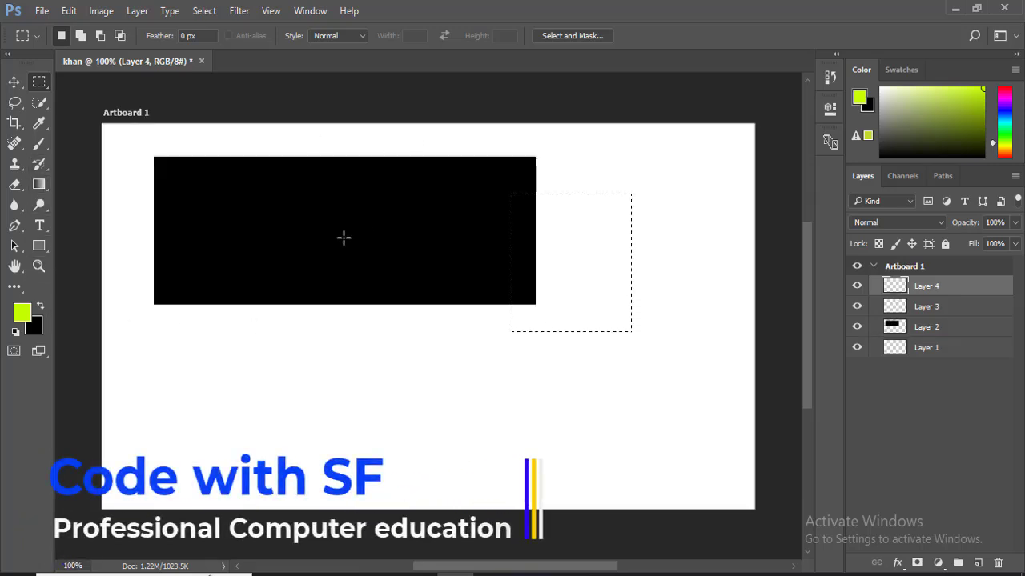
- Feather the rectangular selection at the black rectangle's right edge by 100 px, then clear the selection
right_click(573, 219)
left_click(611, 265)
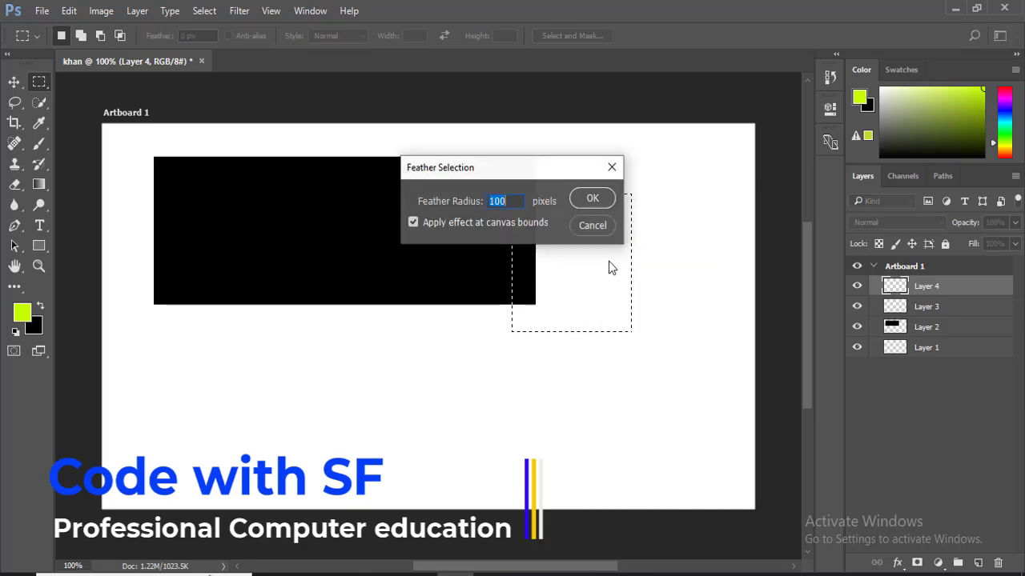
left_click(589, 200)
left_click(536, 234)
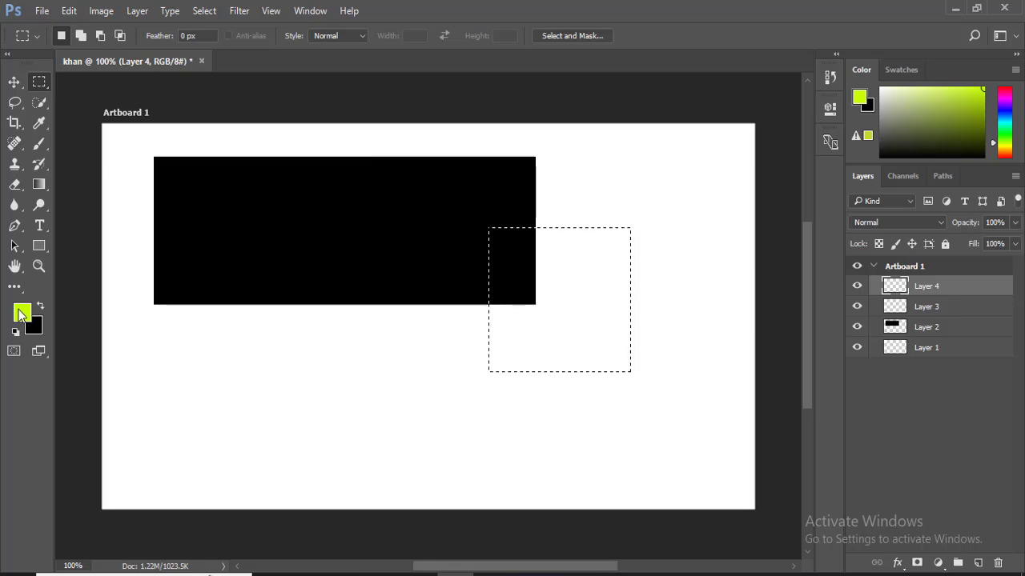
- Set the foreground colour to blue 1200fd and fill the near-square selection on Layer 4 with the Paint Bucket
left_click(22, 312)
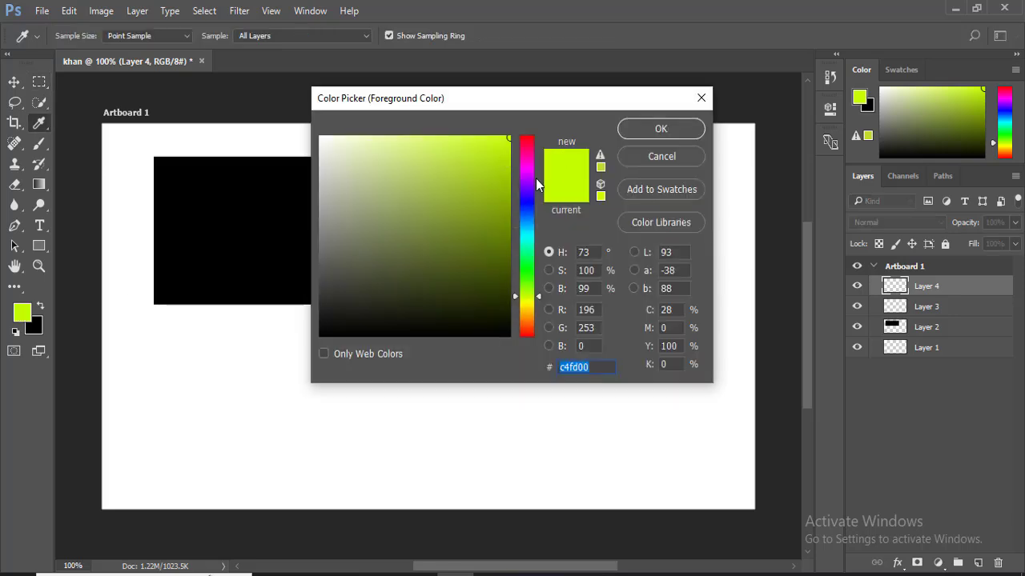
left_click(527, 201)
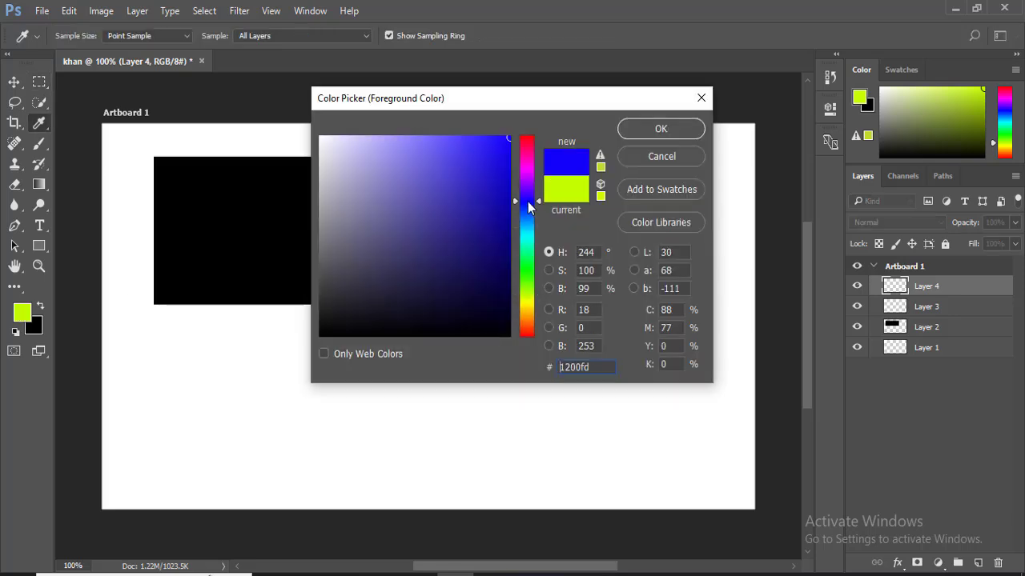
left_click(653, 128)
key("g")
left_click(537, 275)
right_click(533, 274)
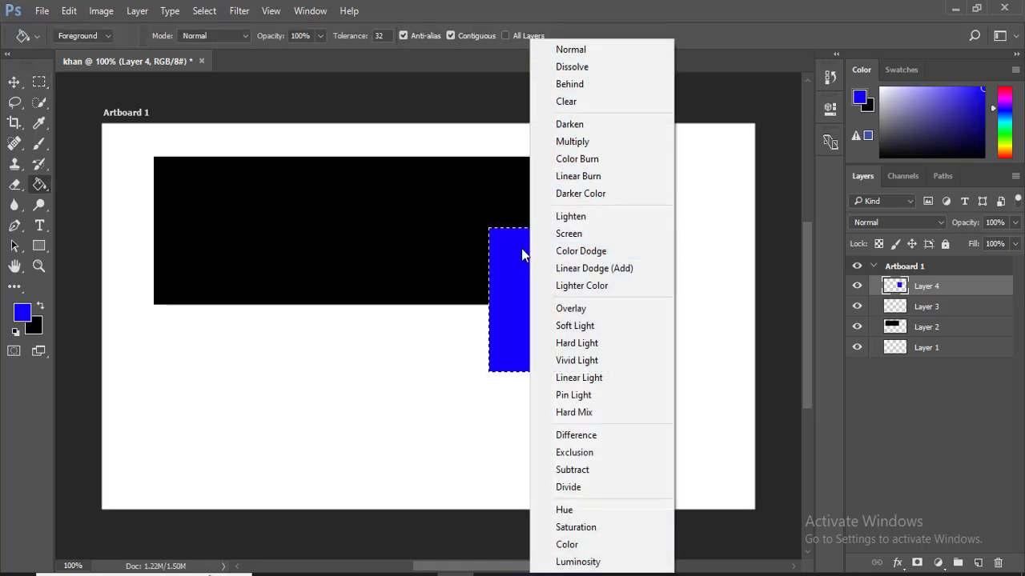
key("Escape")
key("shift+g")
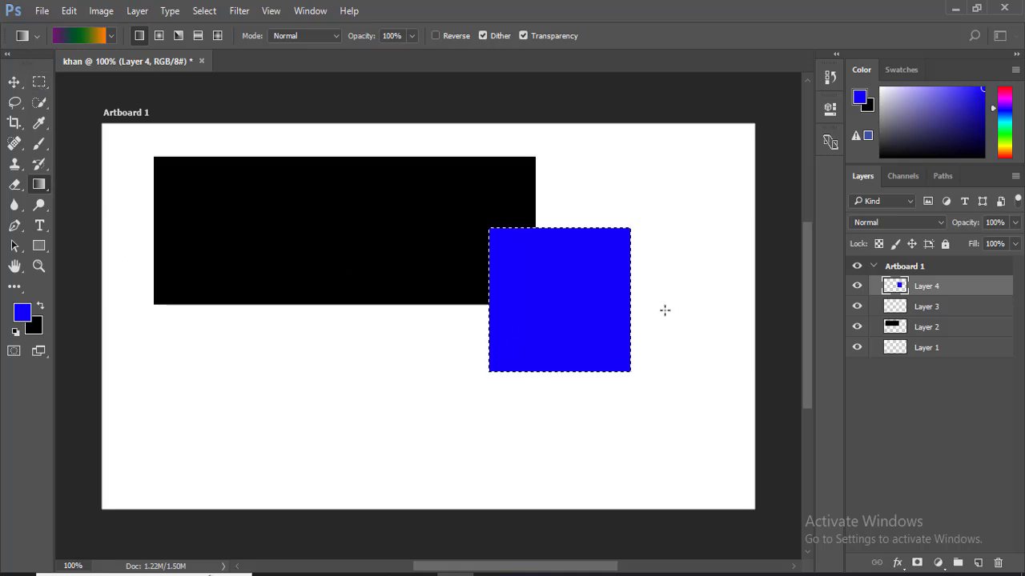
- Select a large rectangle overlapping the black and blue shapes, add a new layer, and set the foreground colour to bright green
key("m")
left_click_drag(326, 270, 582, 460)
left_click(977, 562)
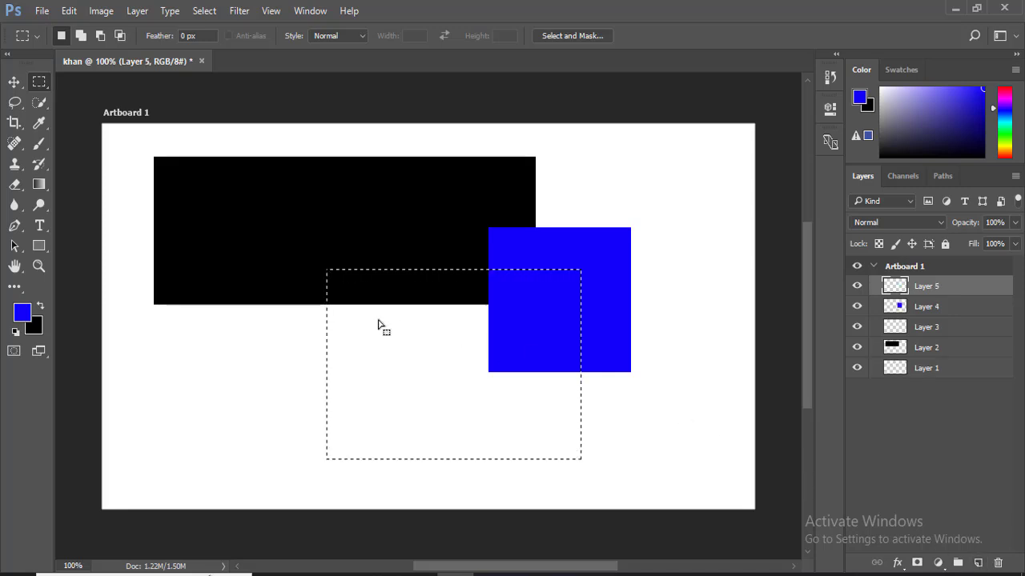
left_click(23, 312)
left_click(526, 272)
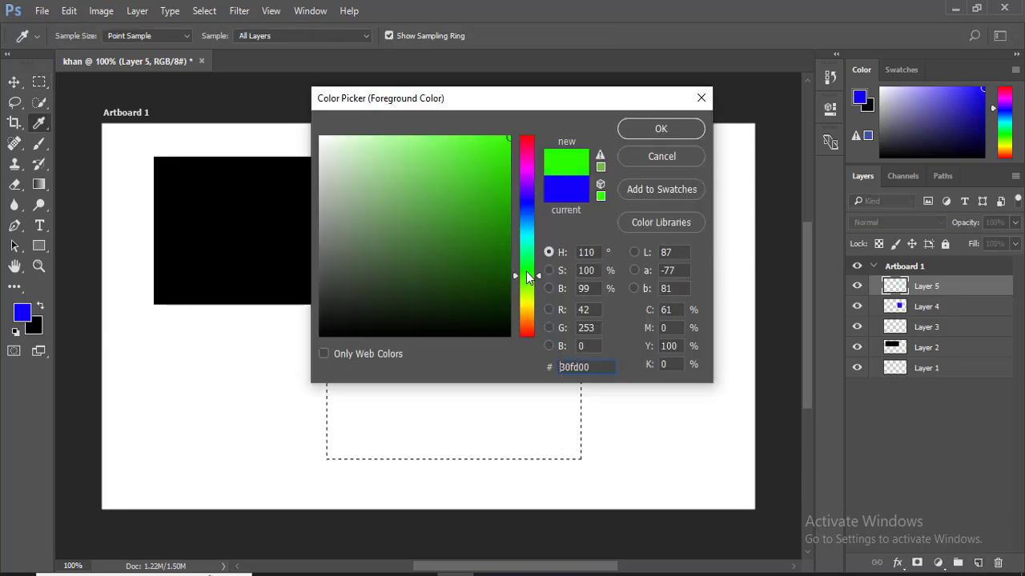
left_click(661, 130)
- Select a thin horizontal rectangle across the blue square on Layer 5 and feather it by 200 px
left_click_drag(505, 285, 641, 323)
right_click(606, 308)
left_click(657, 59)
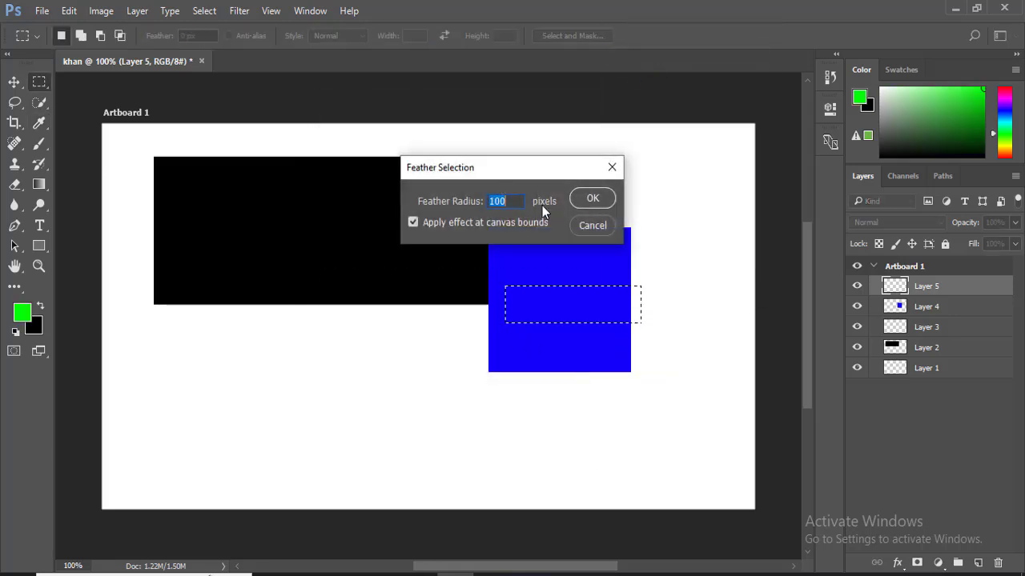
type("200")
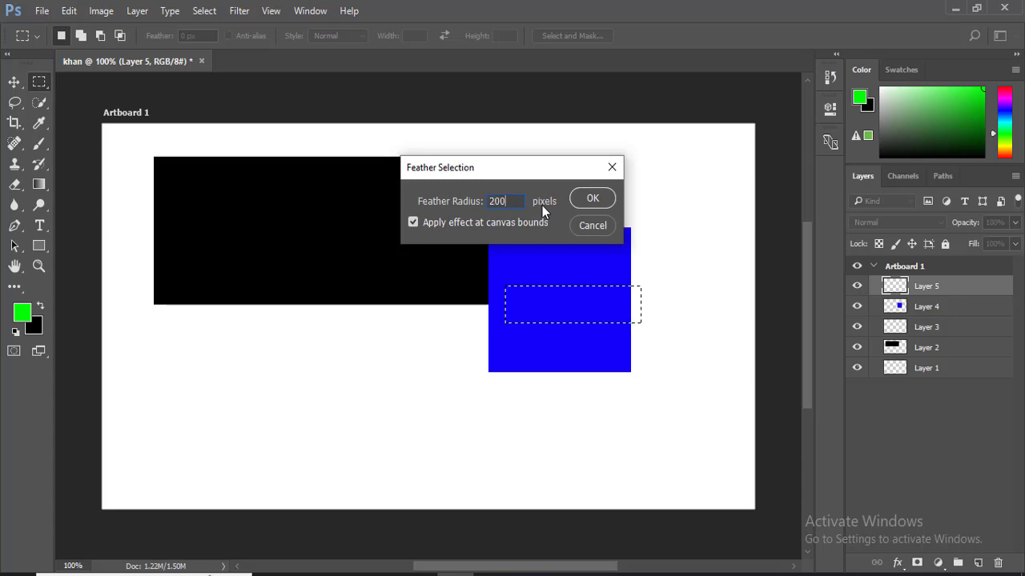
left_click(593, 200)
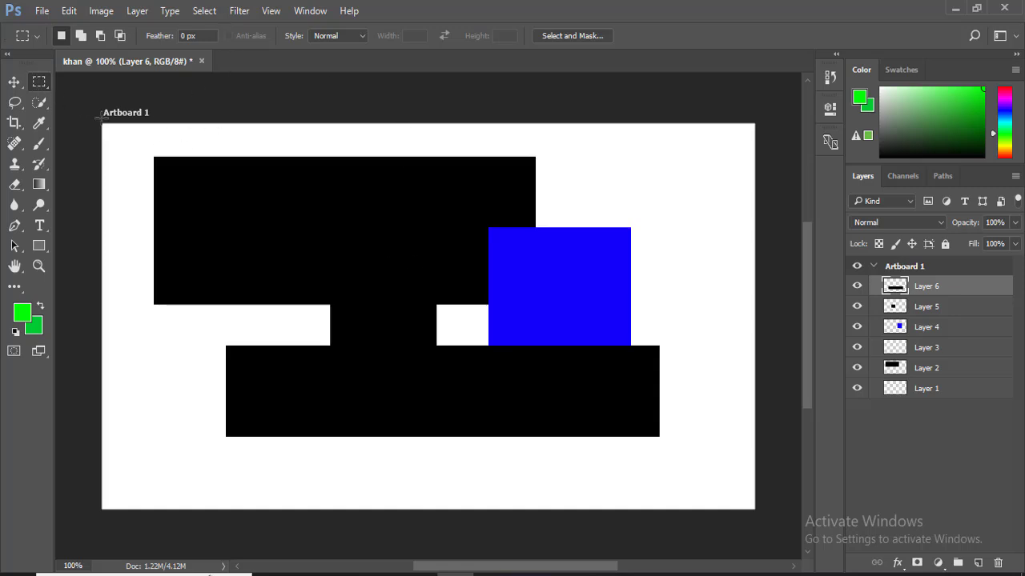
- Move the blue square and the three black rectangles apart on the artboard so that none of them overlap
left_click(14, 84)
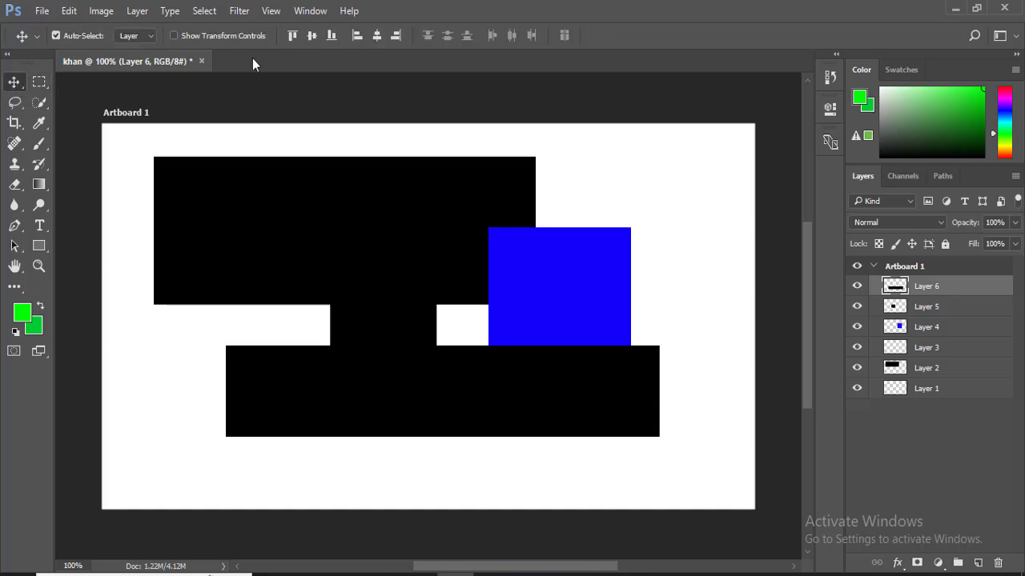
left_click_drag(538, 275, 598, 197)
left_click_drag(552, 238, 594, 205)
left_click_drag(392, 357, 476, 380)
left_click_drag(362, 231, 329, 220)
left_click_drag(461, 338, 415, 331)
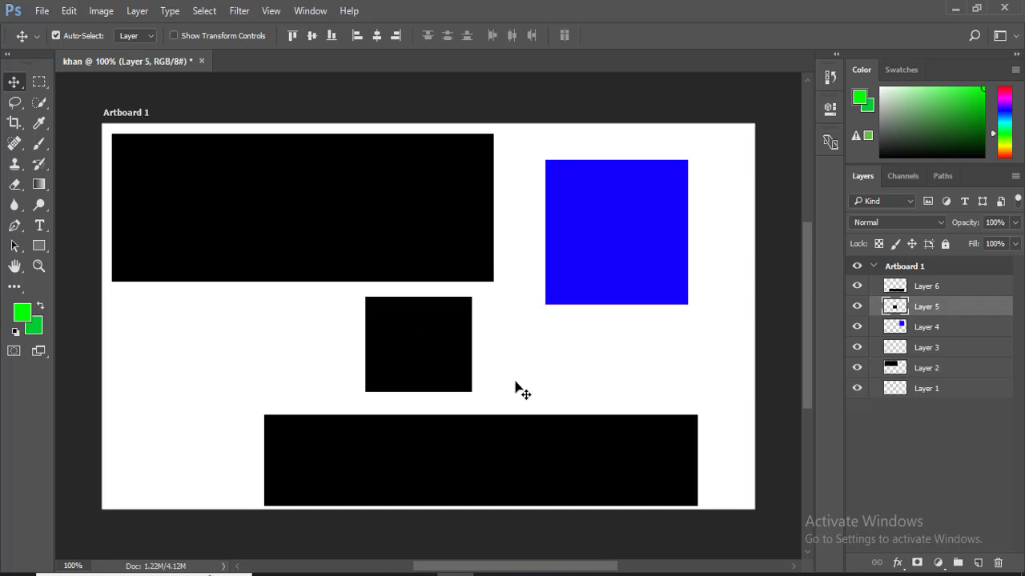
mouse_move(510, 444)
left_mouse_down()
mouse_move(510, 422)
mouse_move(514, 441)
left_mouse_up()
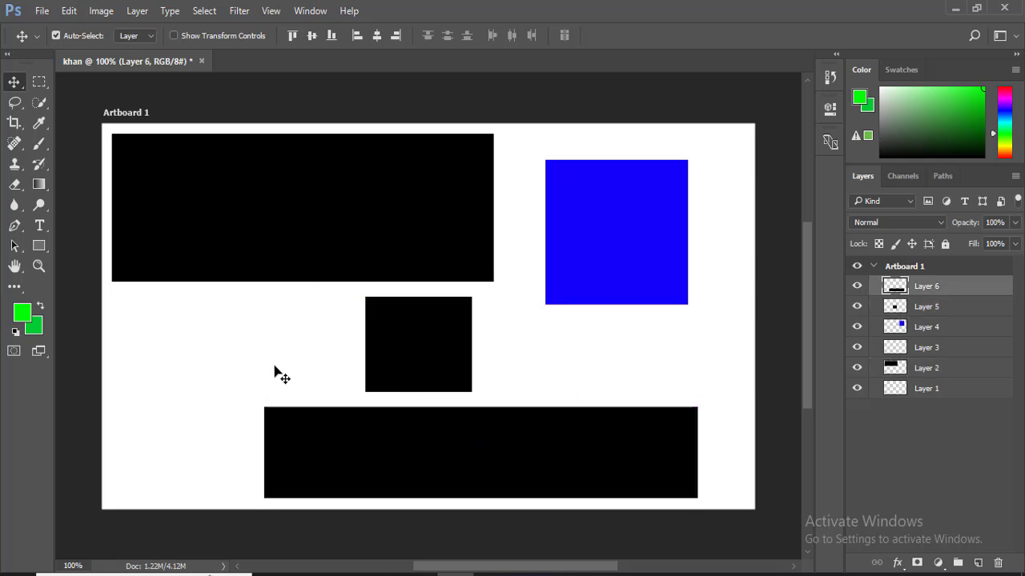
- Fill a square marquee selection over the lower black rectangle's left end on Layer 6 with the green background colour, then deselect
left_click_drag(240, 385, 341, 477)
left_click(38, 80)
left_click_drag(235, 348, 387, 497)
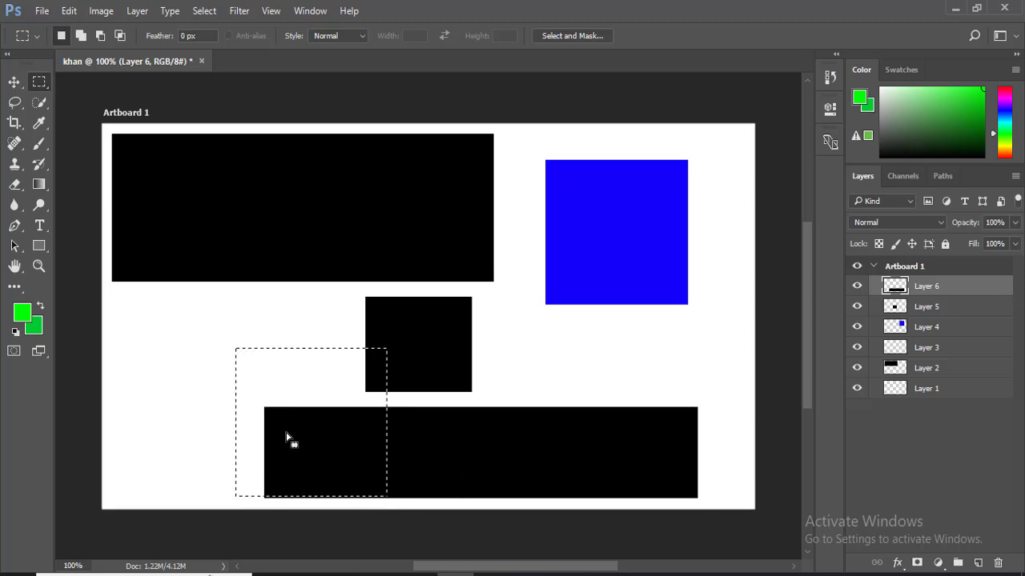
key("ctrl+BackSpace")
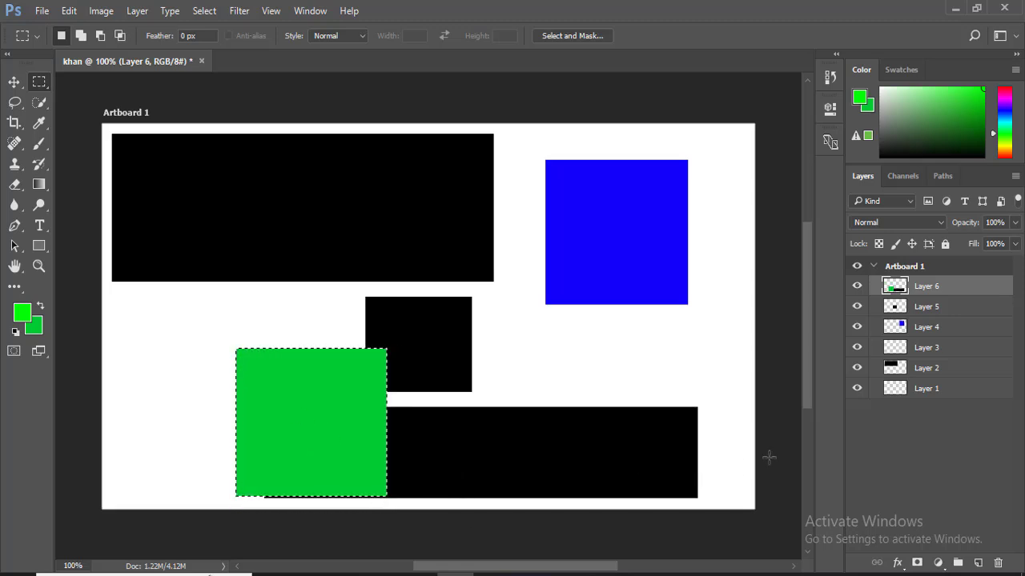
key("ctrl+d")
- Move Layer 6, with its green square and long black rectangle, toward the artboard's left edge and slightly upward
key("v")
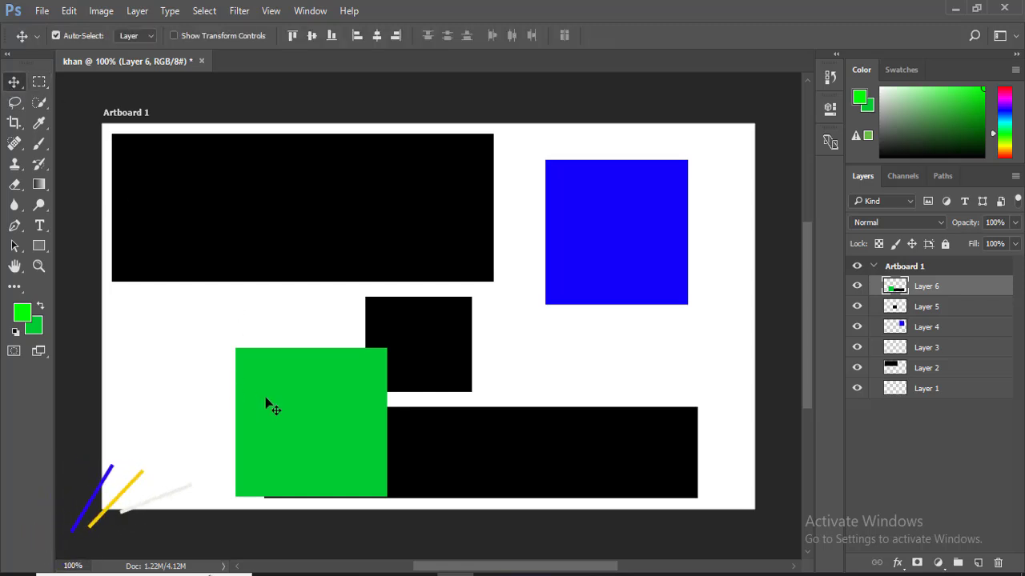
left_click_drag(266, 400, 164, 389)
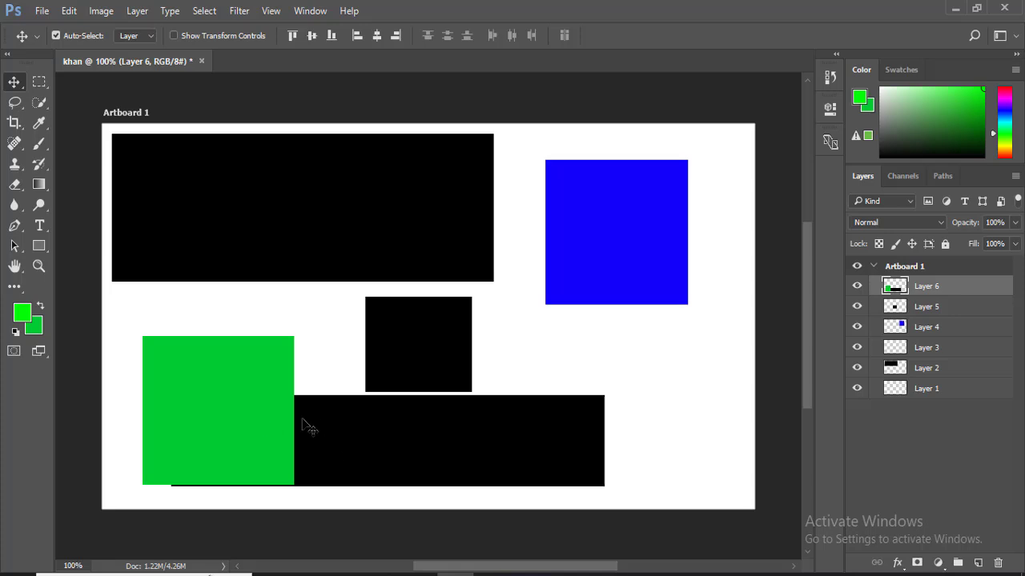
left_click_drag(347, 425, 325, 405)
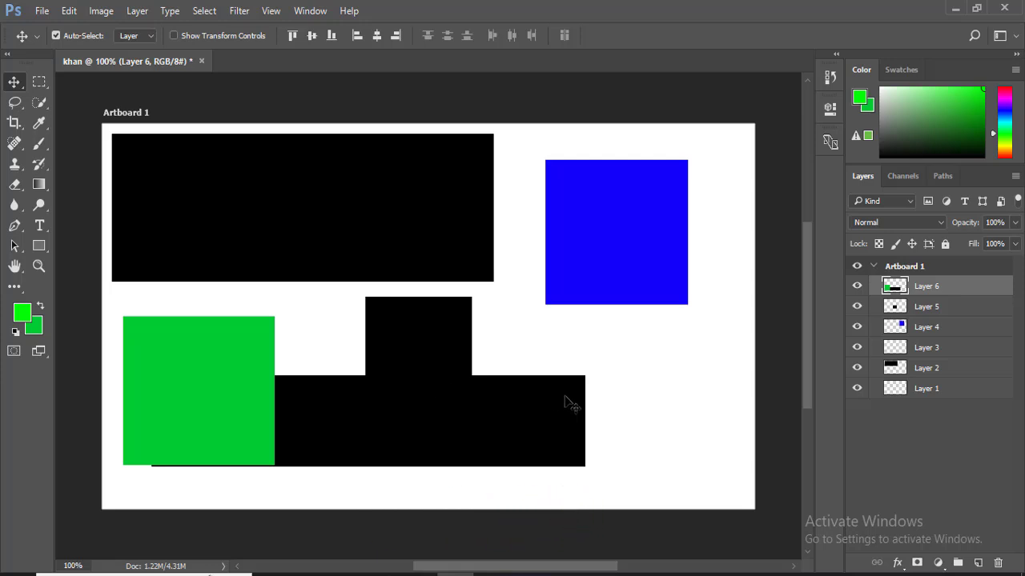
key("ctrl")
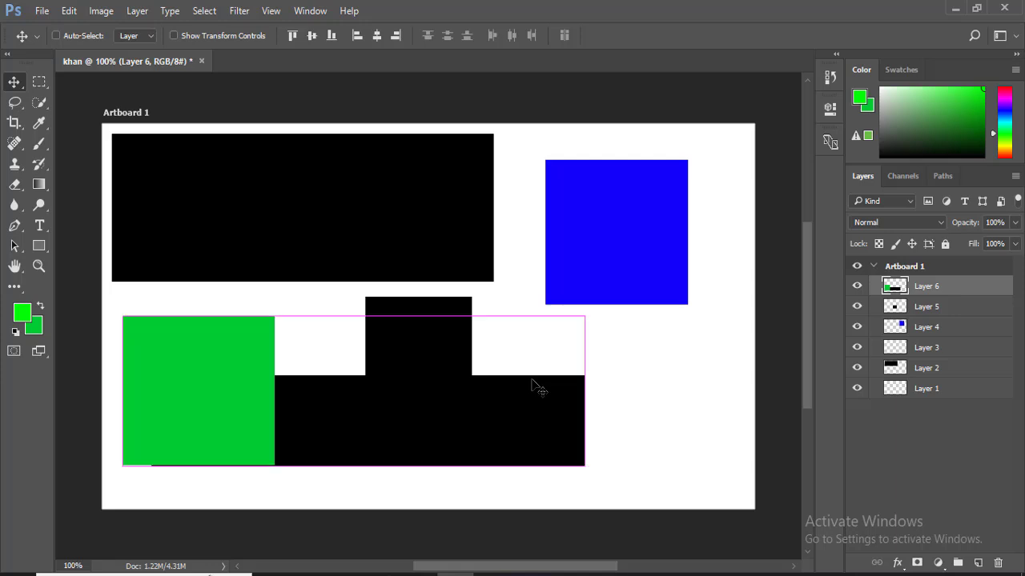
- Create a new 870 × 490 px document at 72 pixels/inch with a white background and add a second layer
key("ctrl+n")
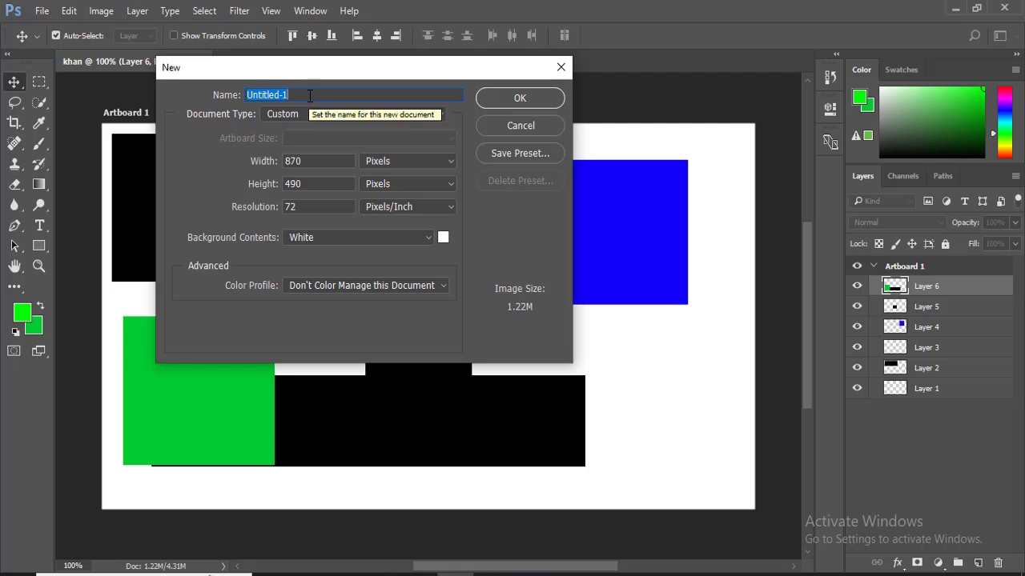
left_click(537, 98)
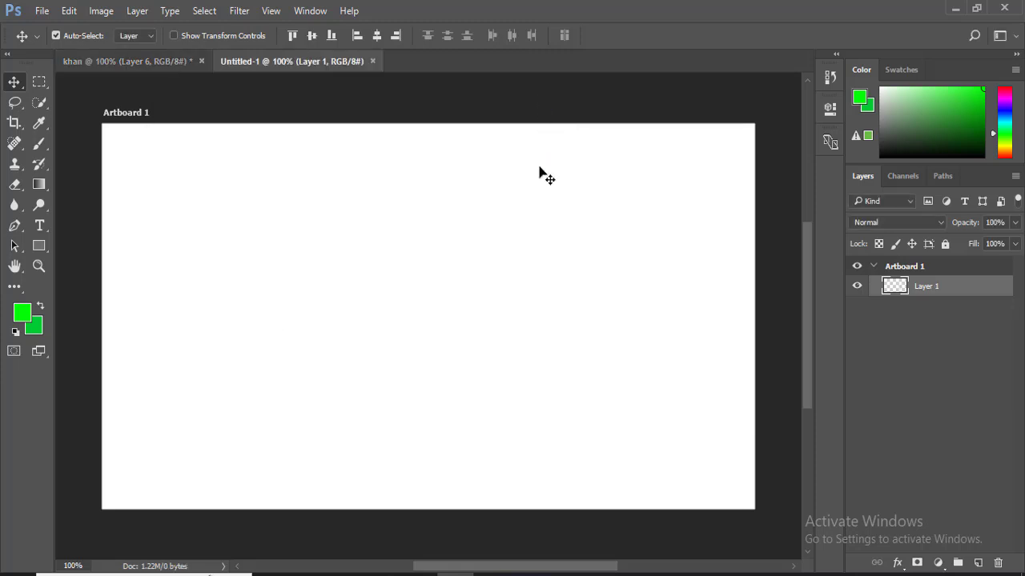
left_click(223, 242)
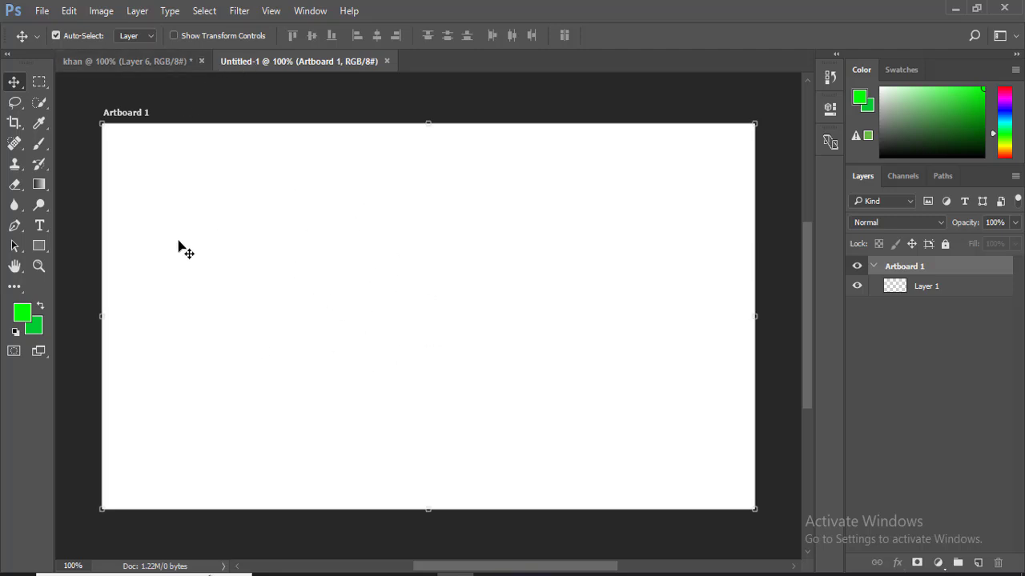
left_click_drag(301, 263, 373, 300)
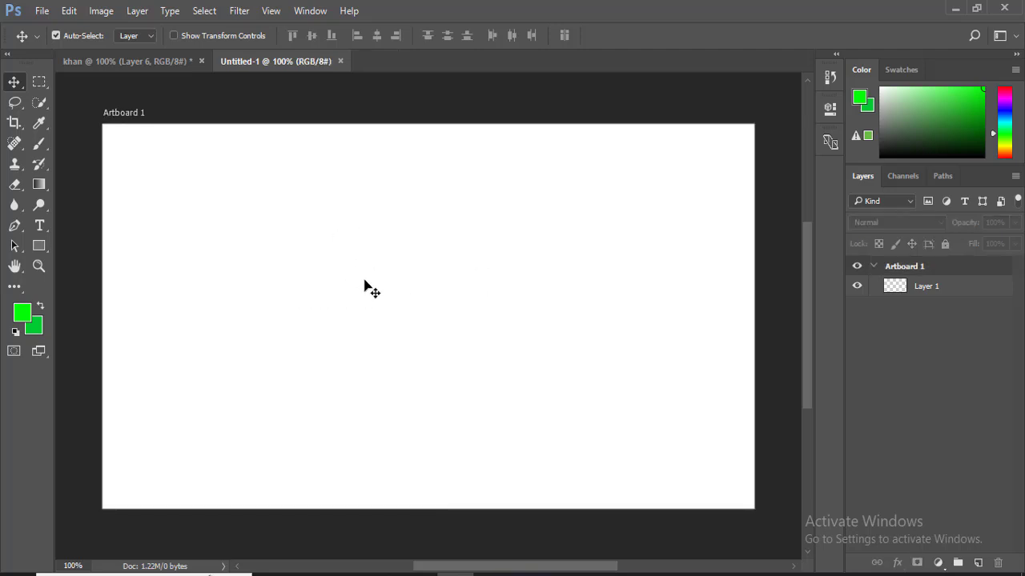
left_click(978, 564)
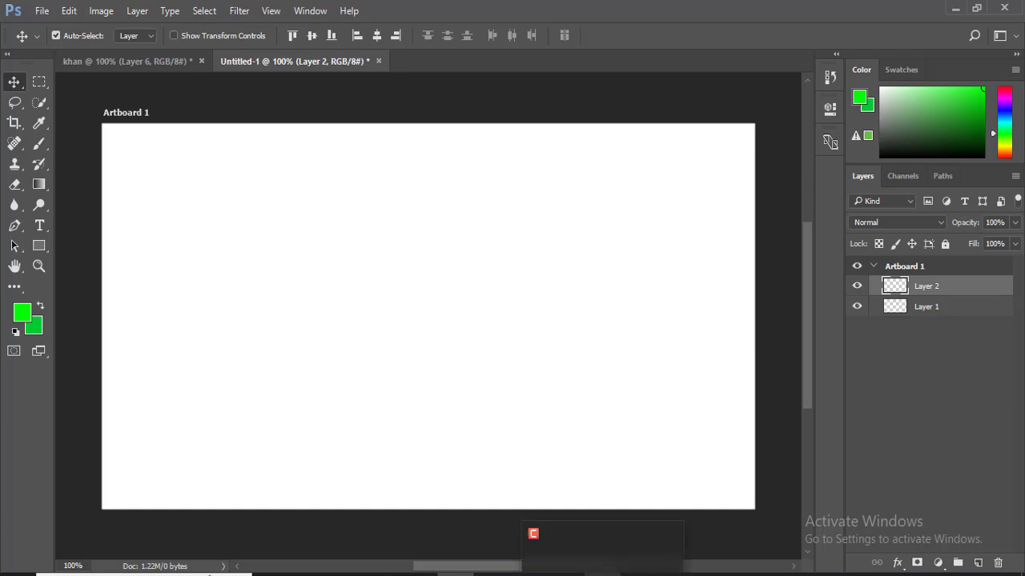
- Switch to File Explorer and open the Various Logo folder on Local Disk (E:)
key("super+e")
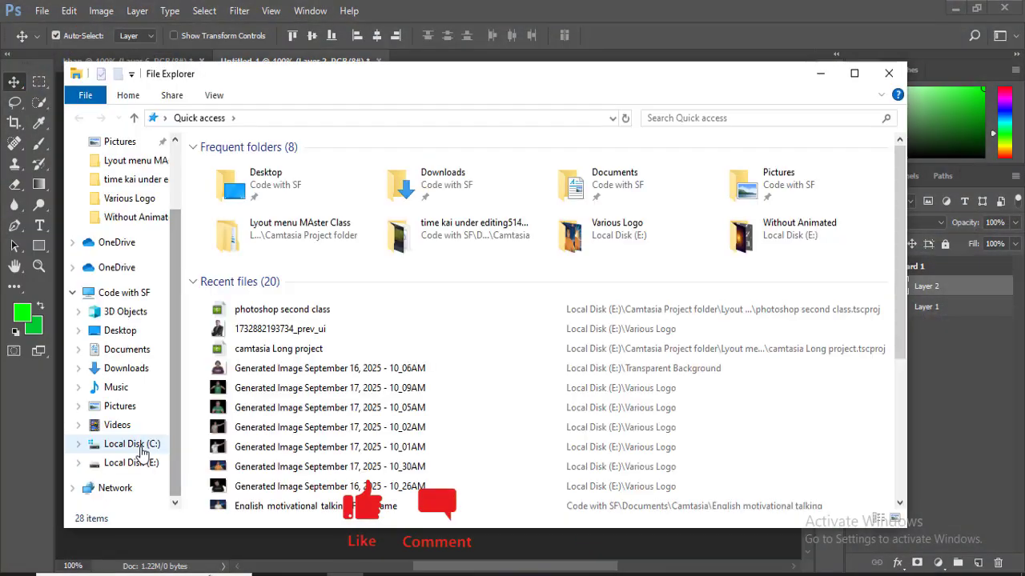
left_click(136, 463)
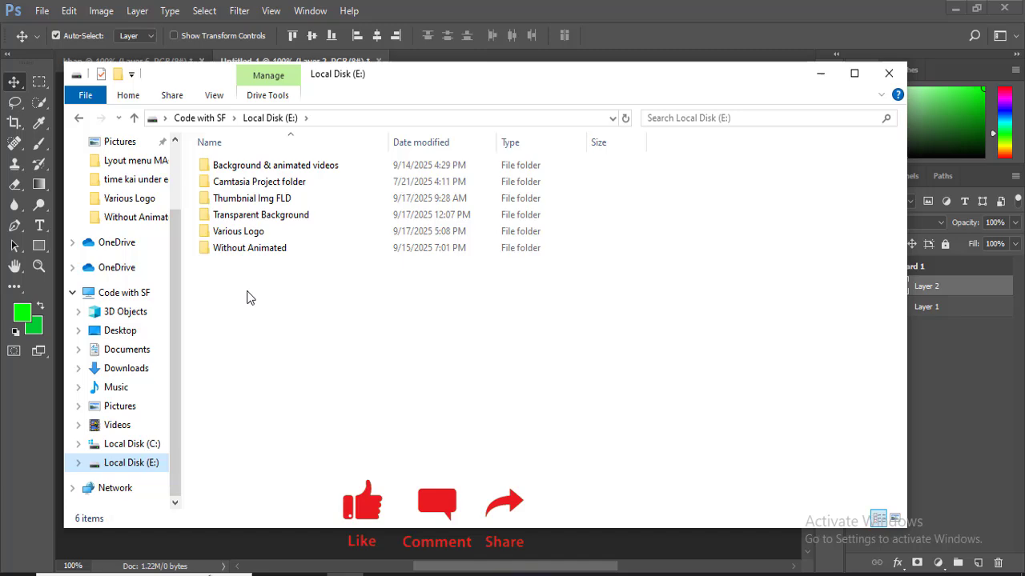
left_click(253, 232)
double_click(253, 232)
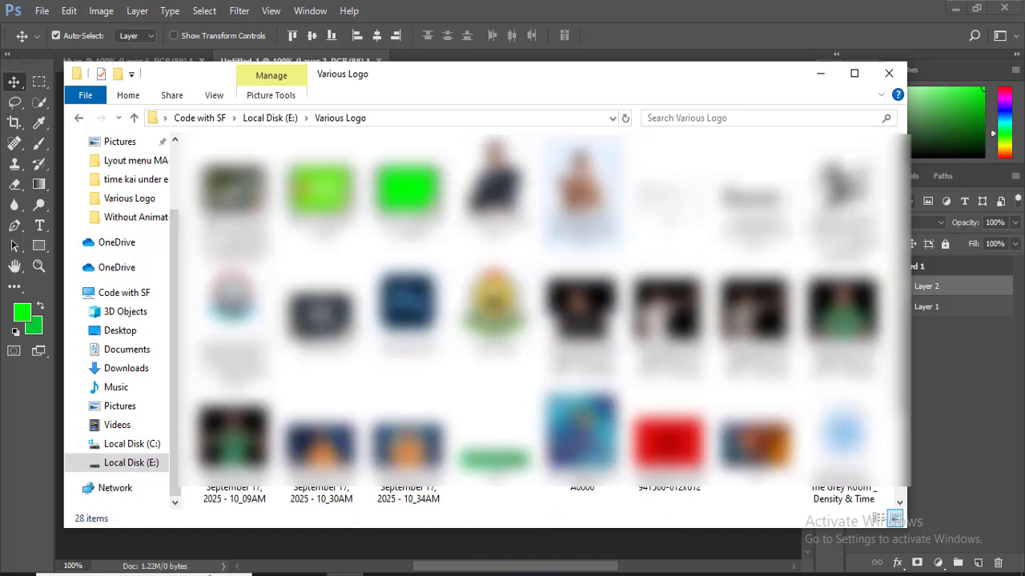
- Place the cut-out photo of the pointing man from the Various Logo folder into the new Photoshop document
left_click_drag(581, 188, 360, 56)
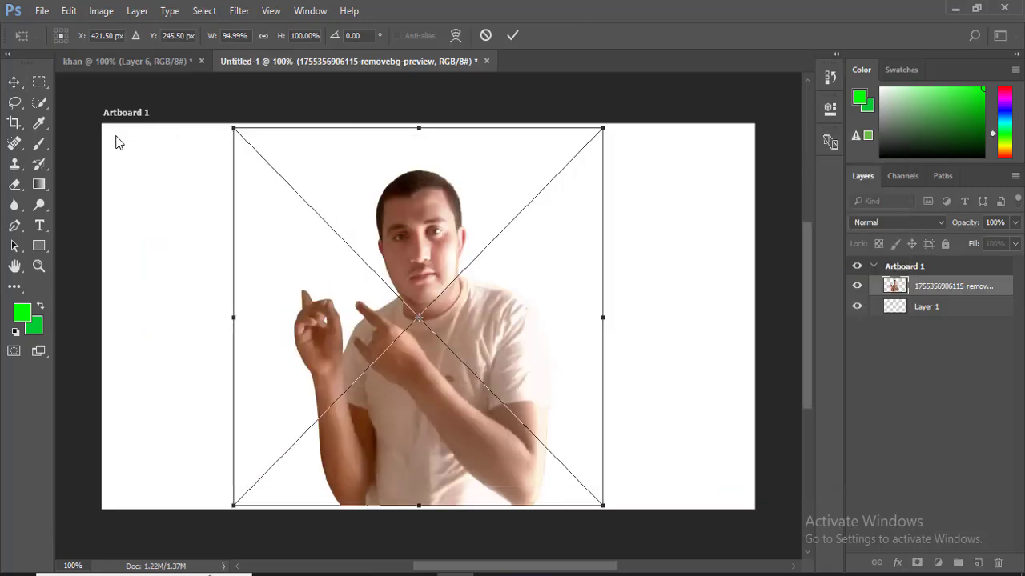
key("ctrl+plus")
key("ctrl+plus")
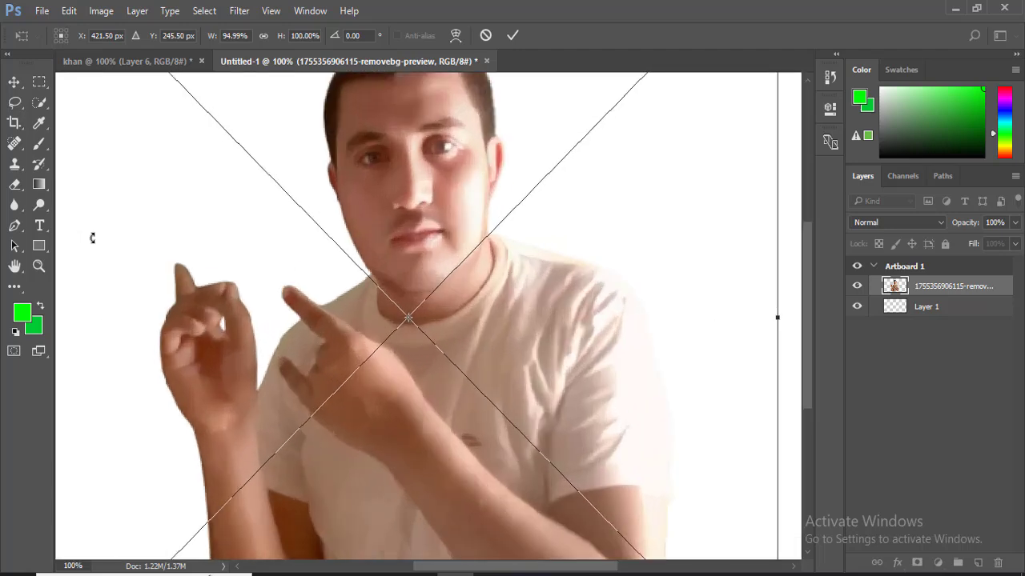
key("ctrl+minus")
key("ctrl+minus")
key("ctrl+minus")
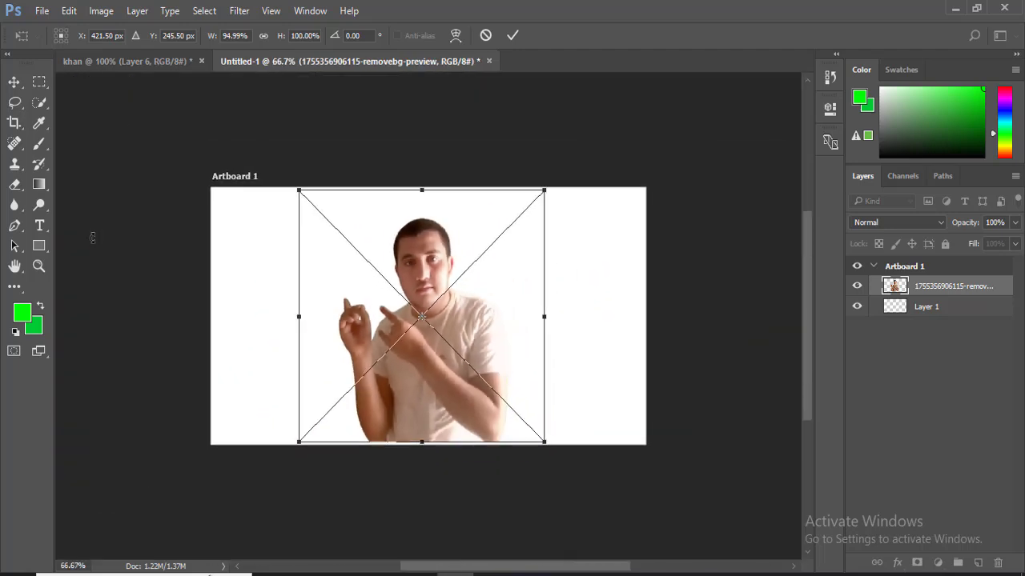
key("Return")
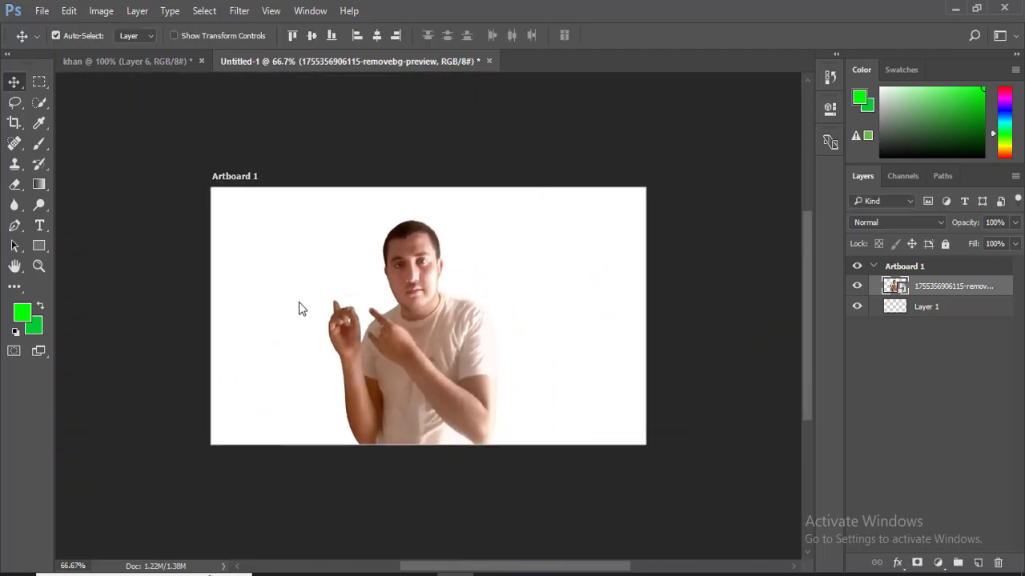
- Draw a tall elliptical marquee selection around the man, extending beyond the artboard's upper and lower edges
left_click(38, 83)
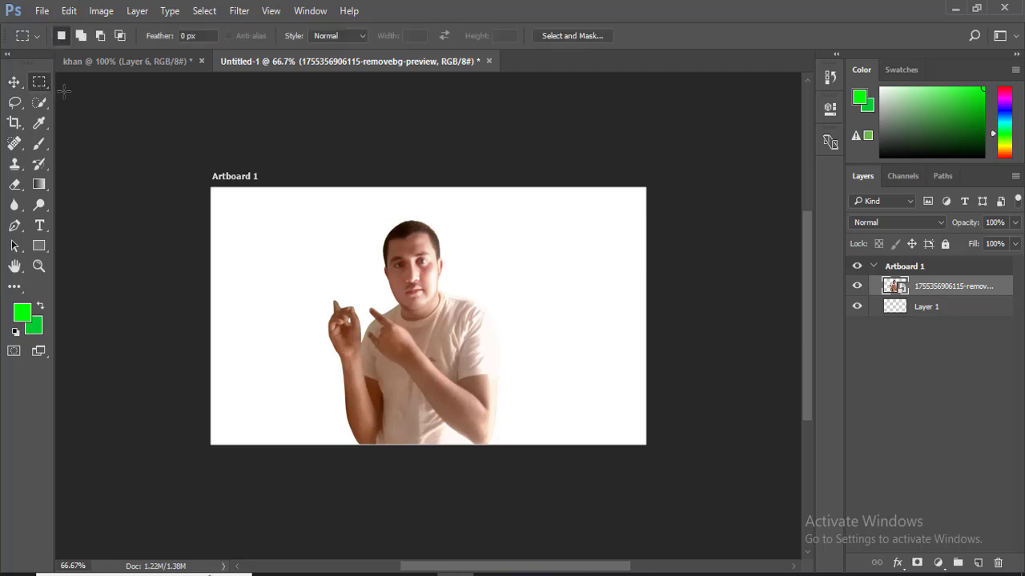
right_click(40, 82)
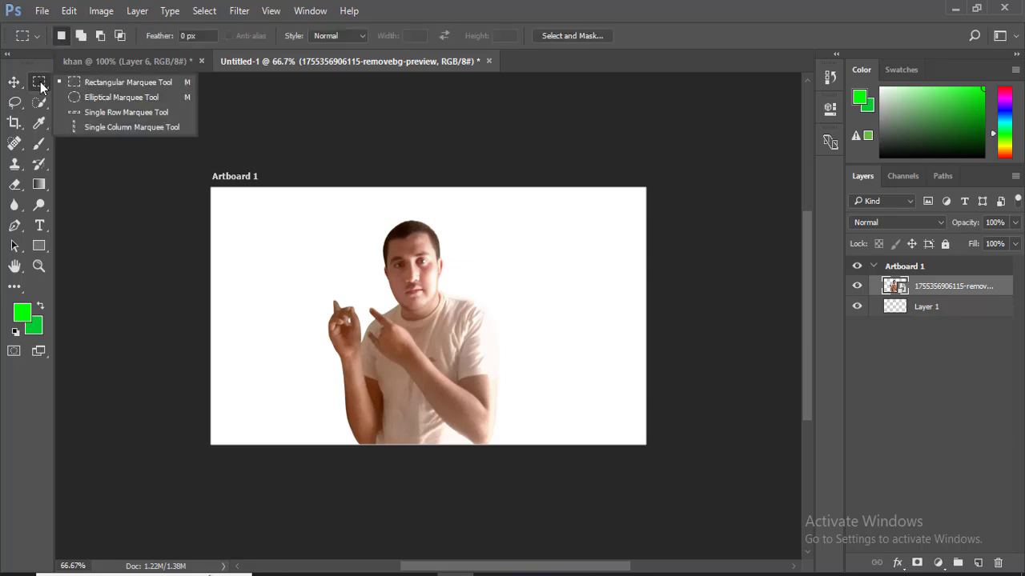
left_click(80, 94)
left_click_drag(317, 168, 516, 488)
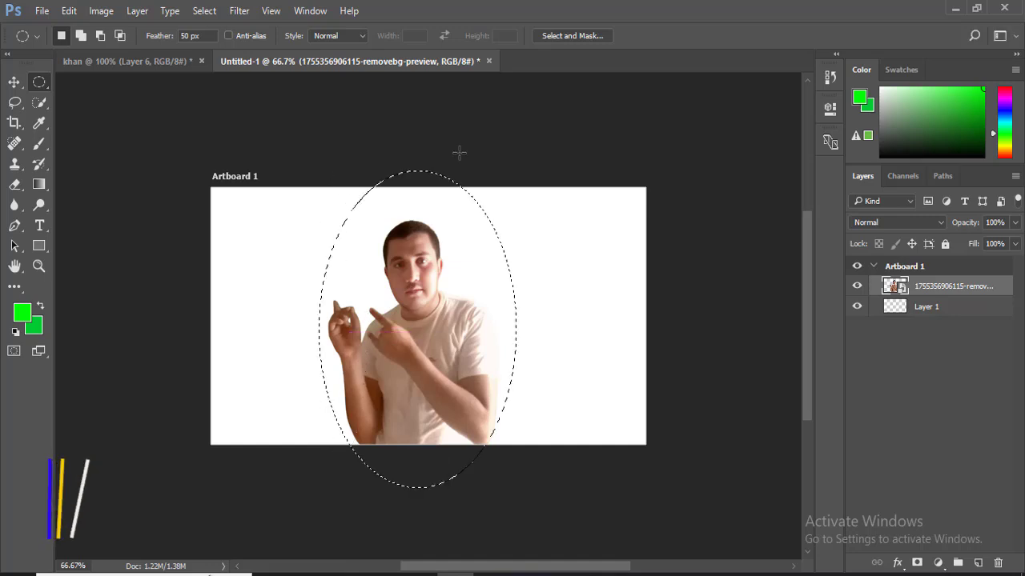
right_click(439, 228)
left_click(485, 268)
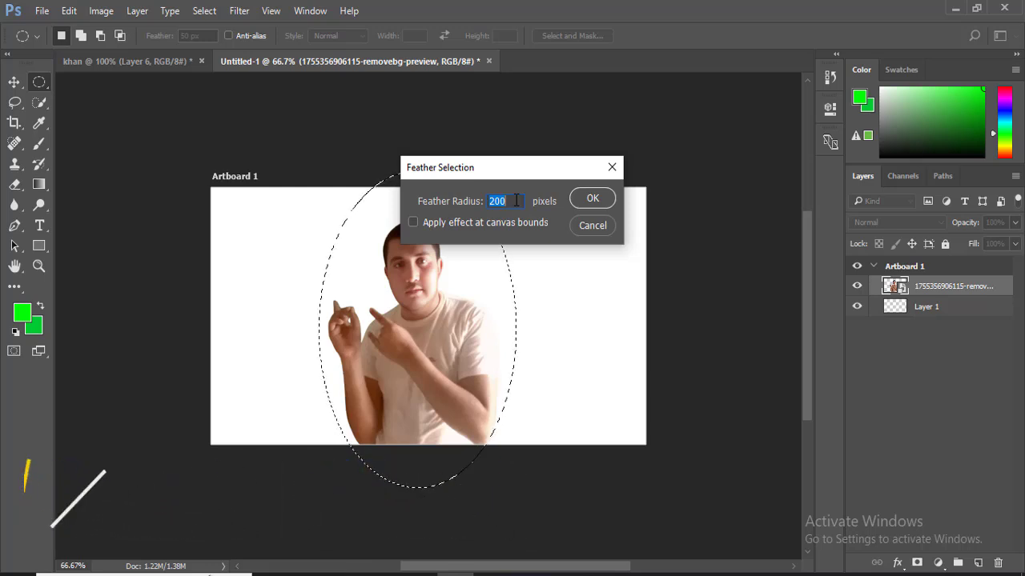
key("Escape")
- Feather the elliptical selection around the man by 100 pixels and invert the selection
right_click(453, 237)
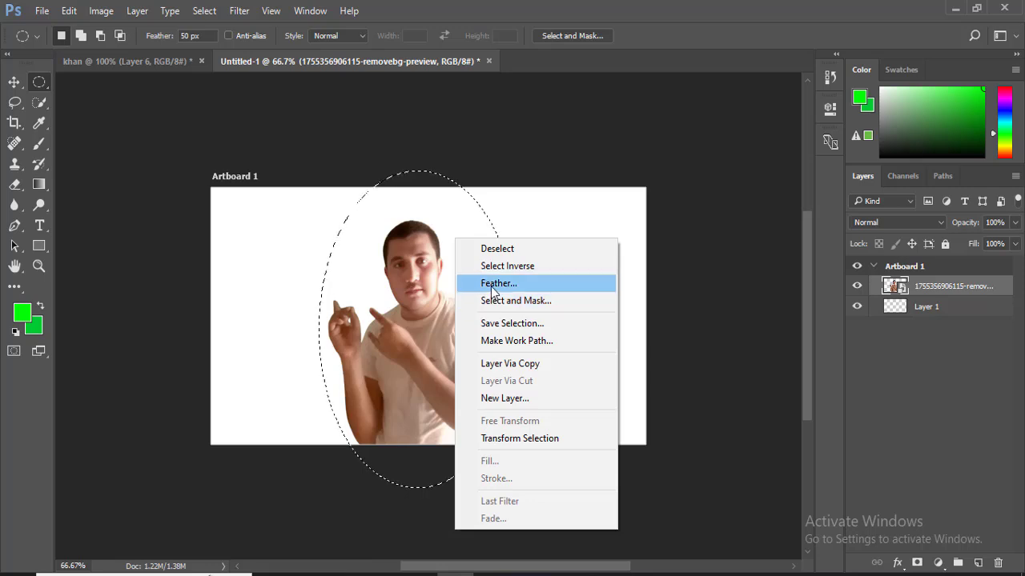
left_click(491, 285)
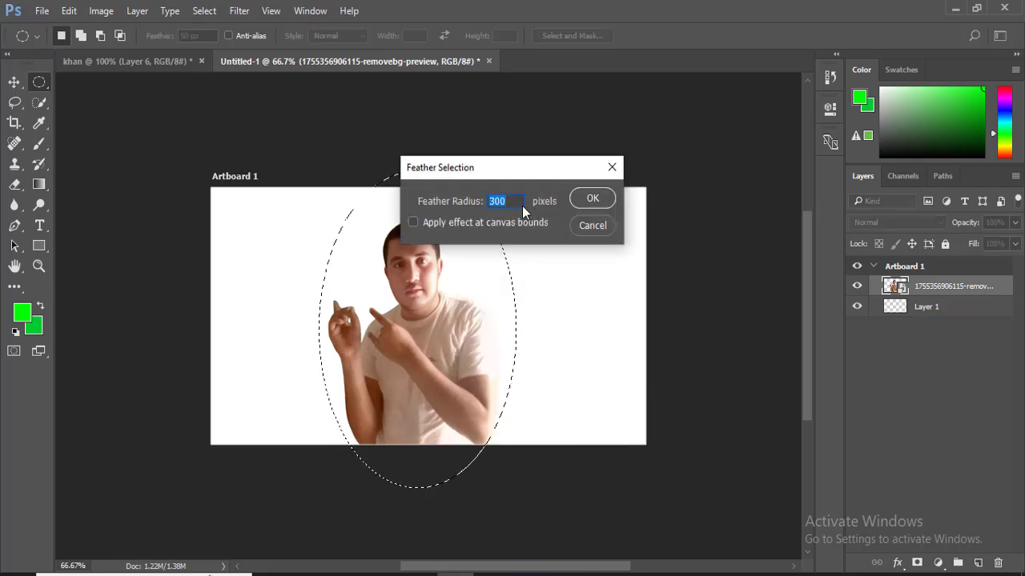
type("100")
left_click(605, 199)
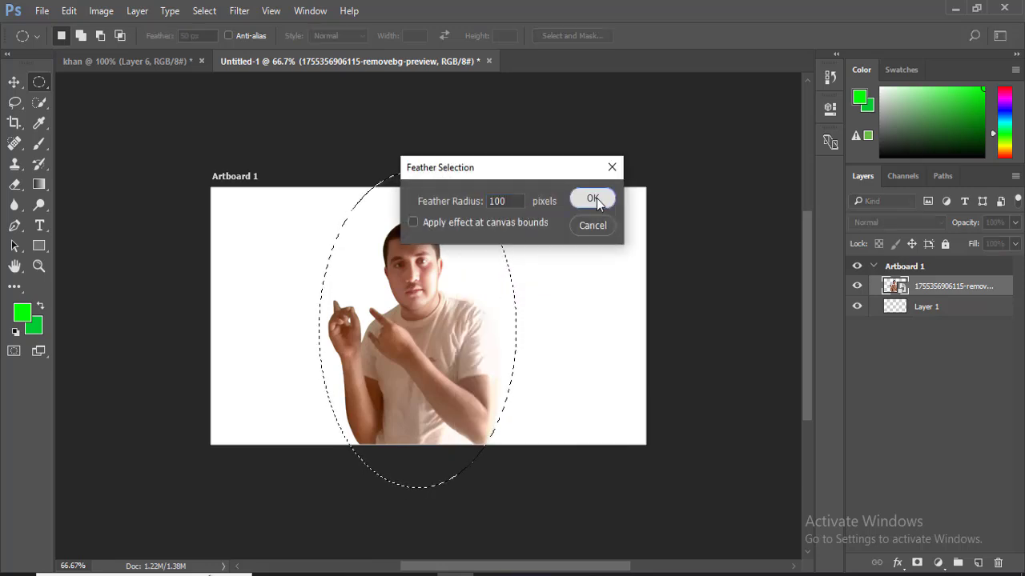
right_click(446, 252)
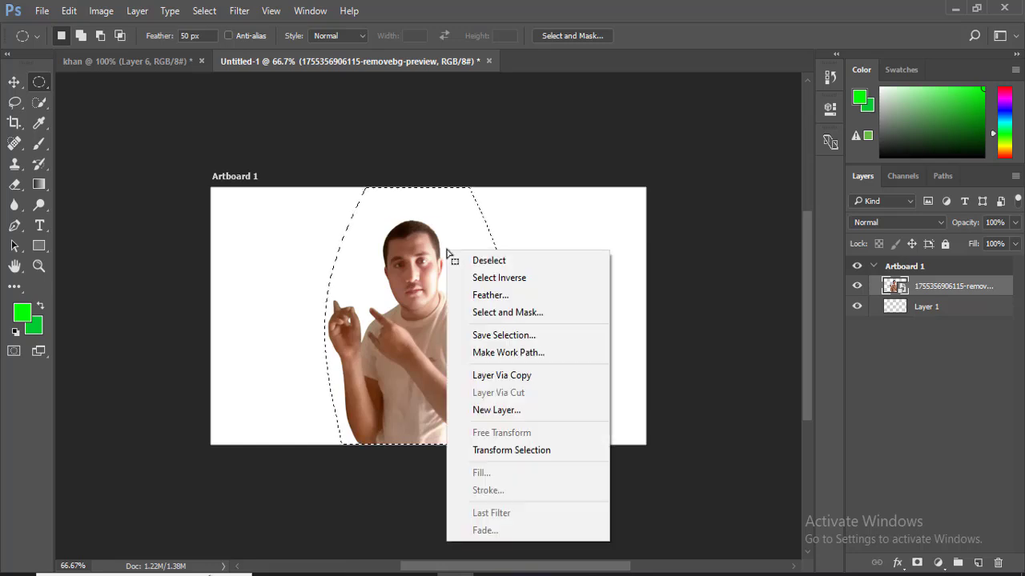
left_click(499, 278)
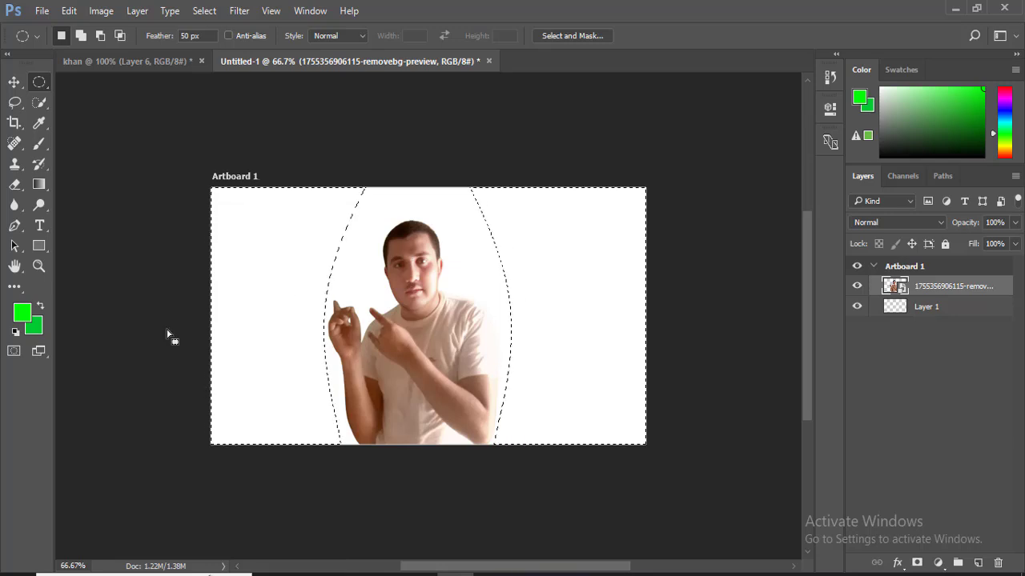
- Change the foreground colour to a fully saturated blue
left_click(24, 320)
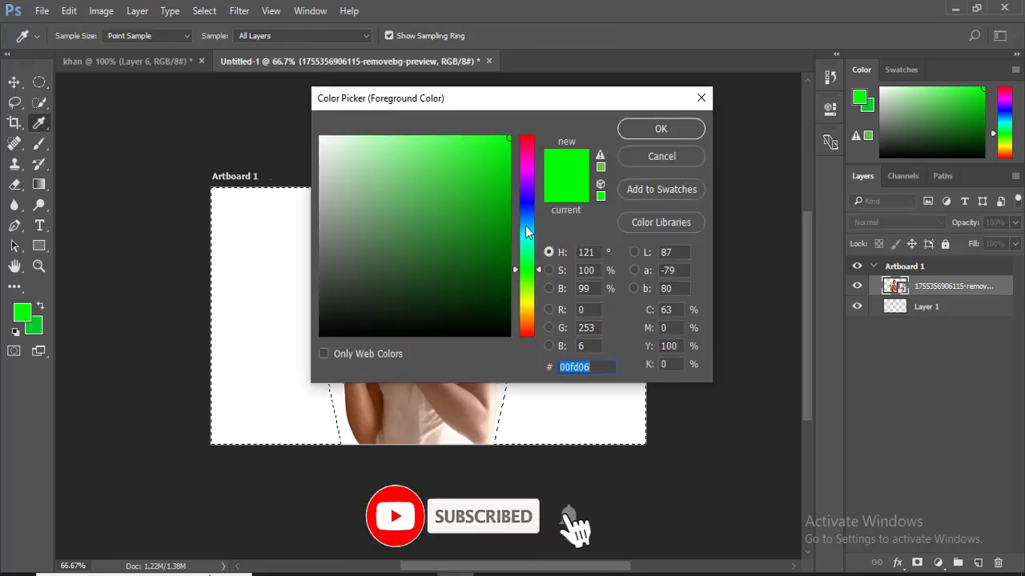
left_click(529, 203)
left_click(657, 129)
key("m")
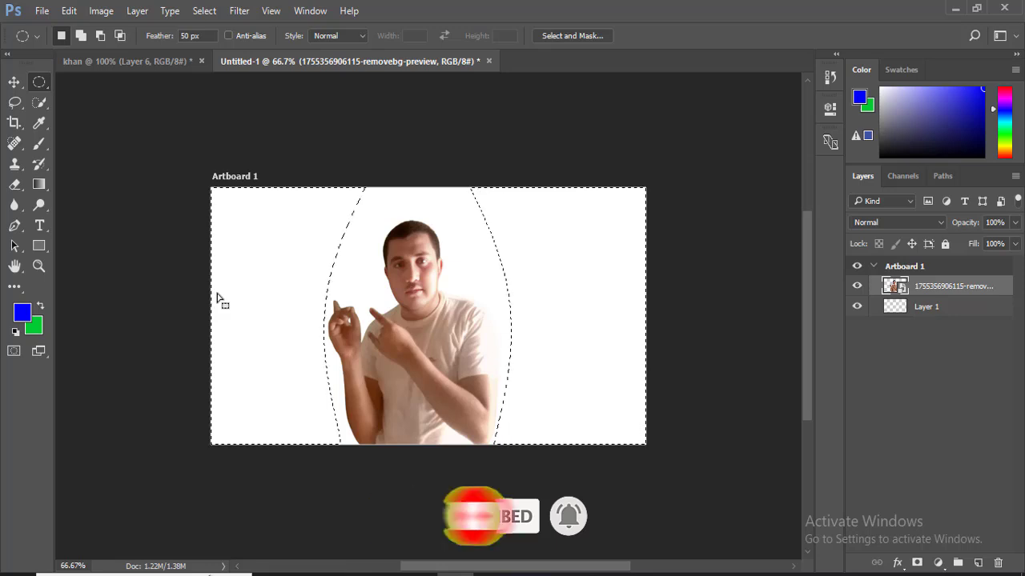
- Activate the Gradient tool and set the background colour to cyan 00cacc
left_click(38, 183)
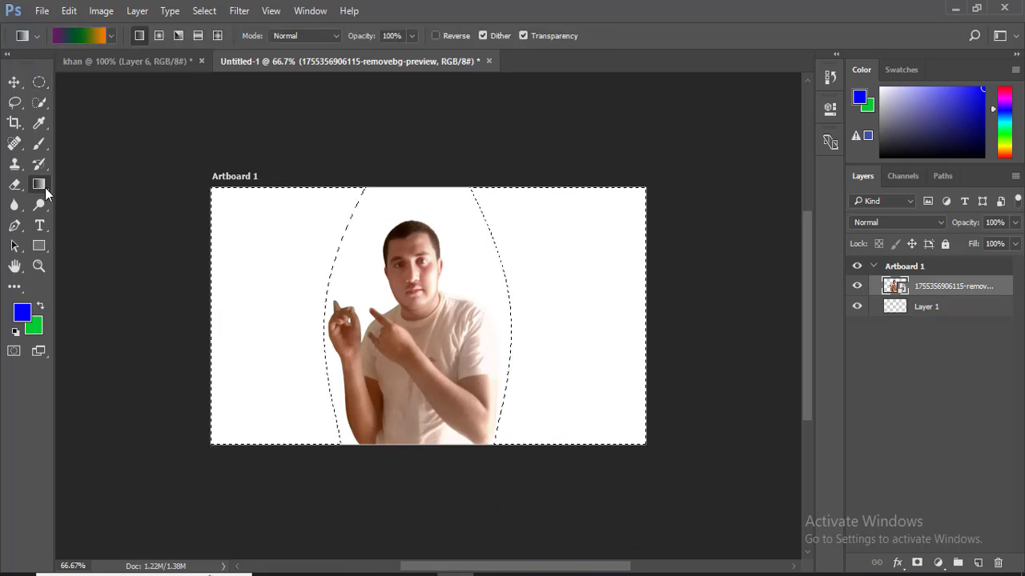
right_click(45, 187)
left_click(91, 200)
right_click(40, 186)
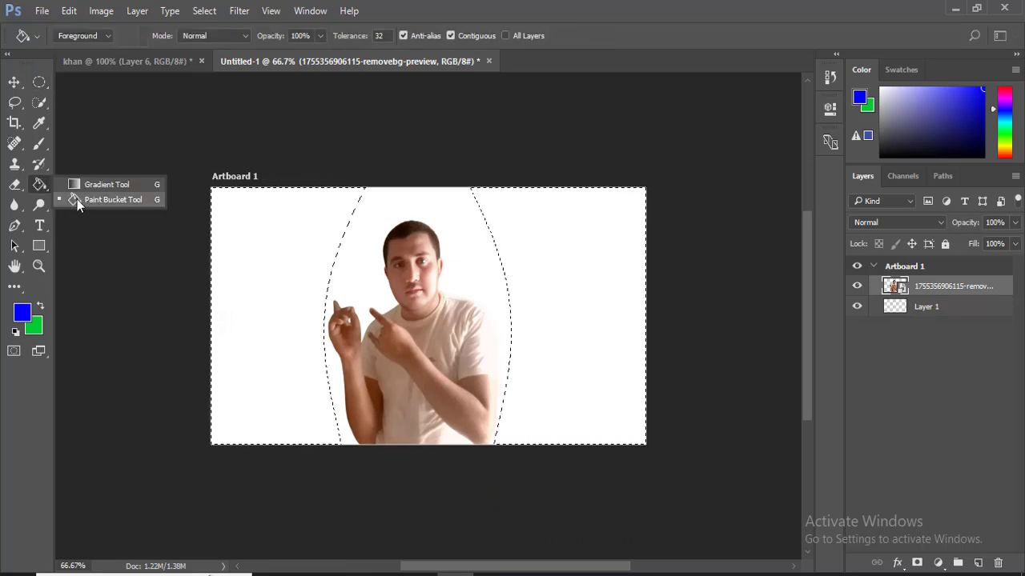
left_click(88, 184)
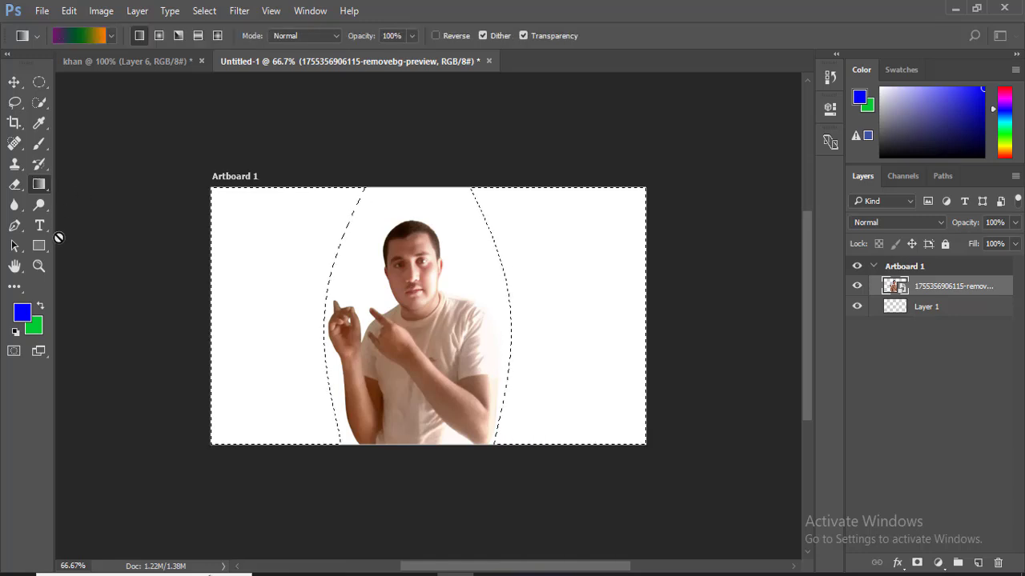
left_click(36, 328)
left_click(529, 237)
left_click(640, 130)
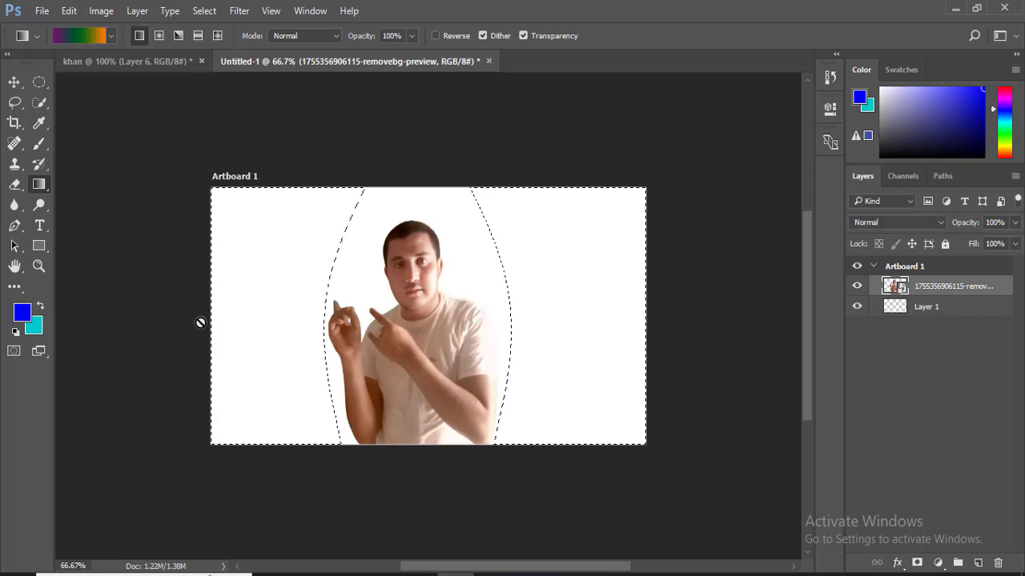
- Try to apply a gradient to the inverted selection directly on the placed photo's smart object layer
left_click(281, 345)
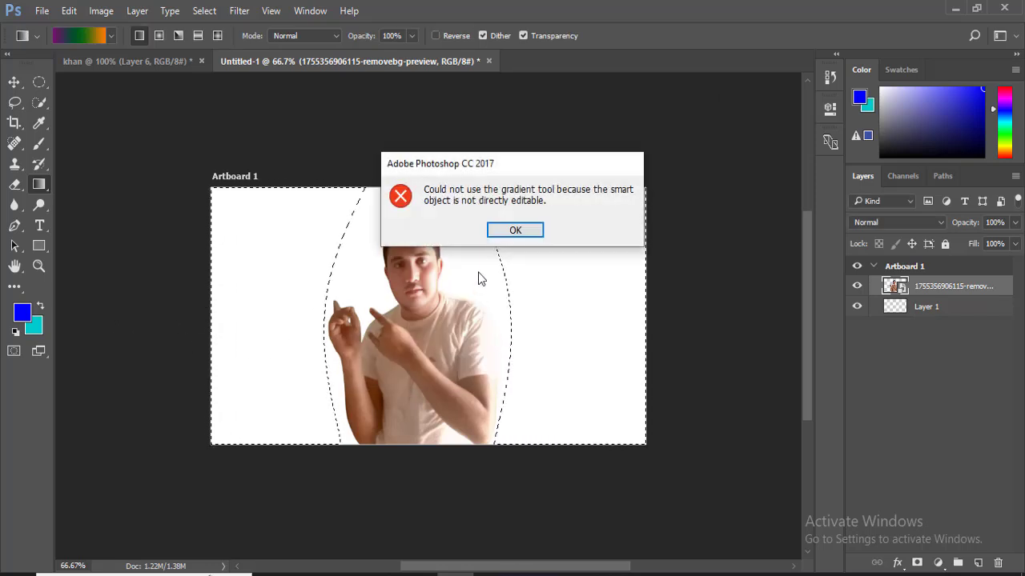
left_click(515, 230)
left_click(459, 293)
left_click(515, 229)
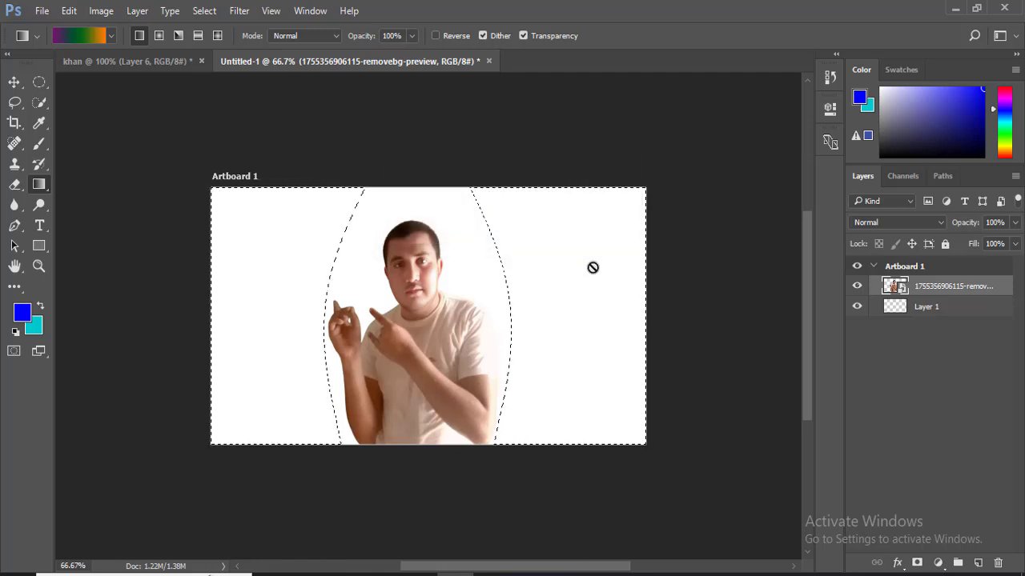
- Add a new layer above the photo and fill the feathered inverted selection with the cyan background colour
key("ctrl+shift+alt+n")
left_click_drag(370, 218, 645, 284)
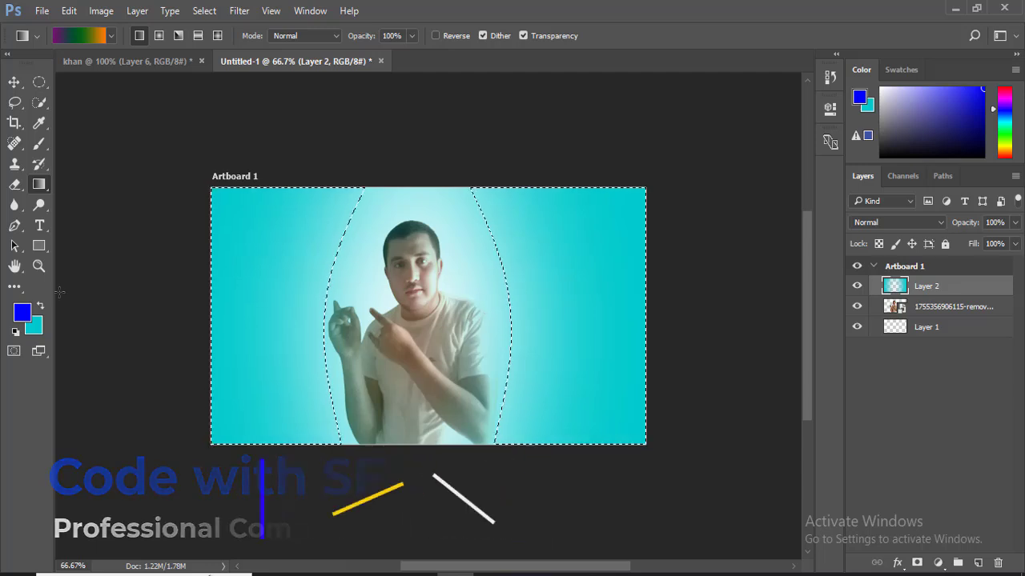
- Set the background colour to the dark grey-teal 315151
key("i")
left_click(34, 325)
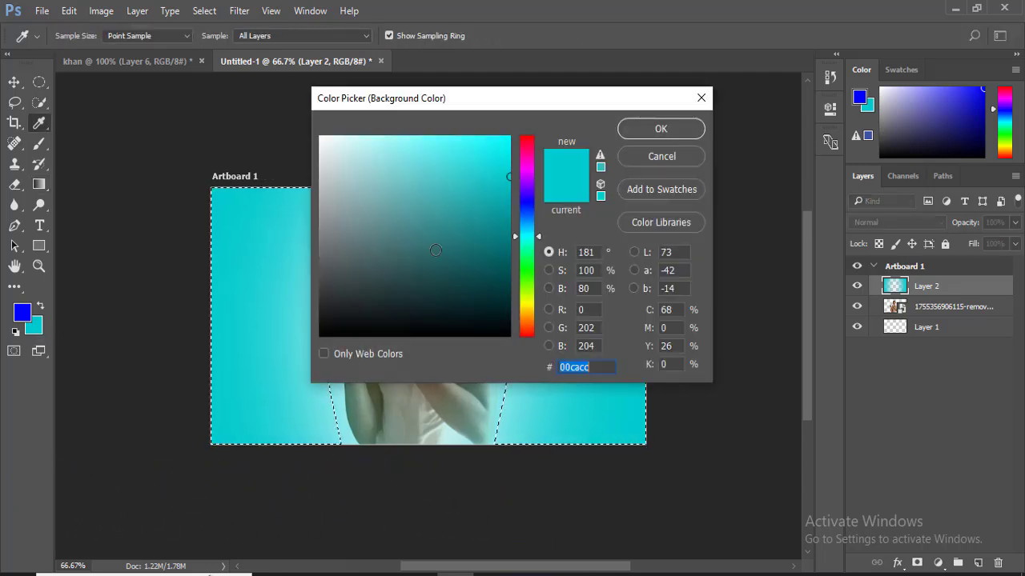
left_click(435, 250)
left_click(395, 273)
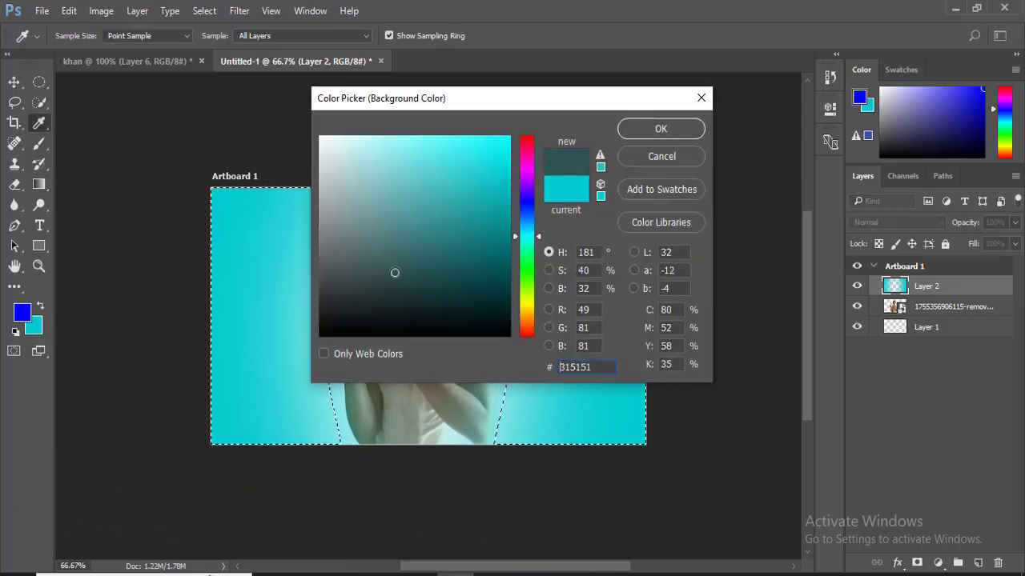
left_click(647, 133)
- Draw several linear purple-green-orange gradients in different directions across the feathered selection on Layer 2, ending with mostly orange surroundings
key("g")
left_click_drag(452, 351, 565, 311)
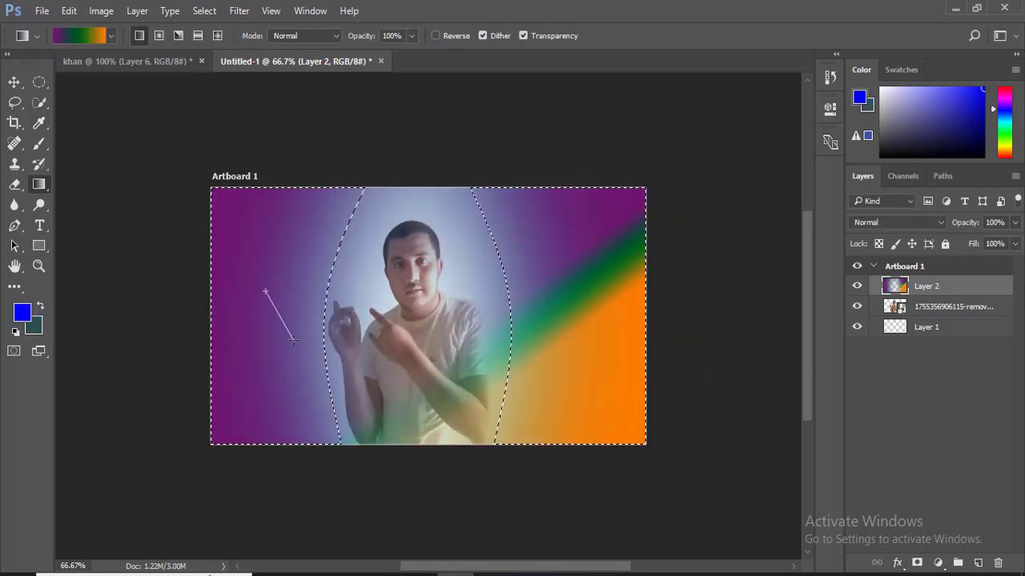
left_click_drag(293, 339, 298, 341)
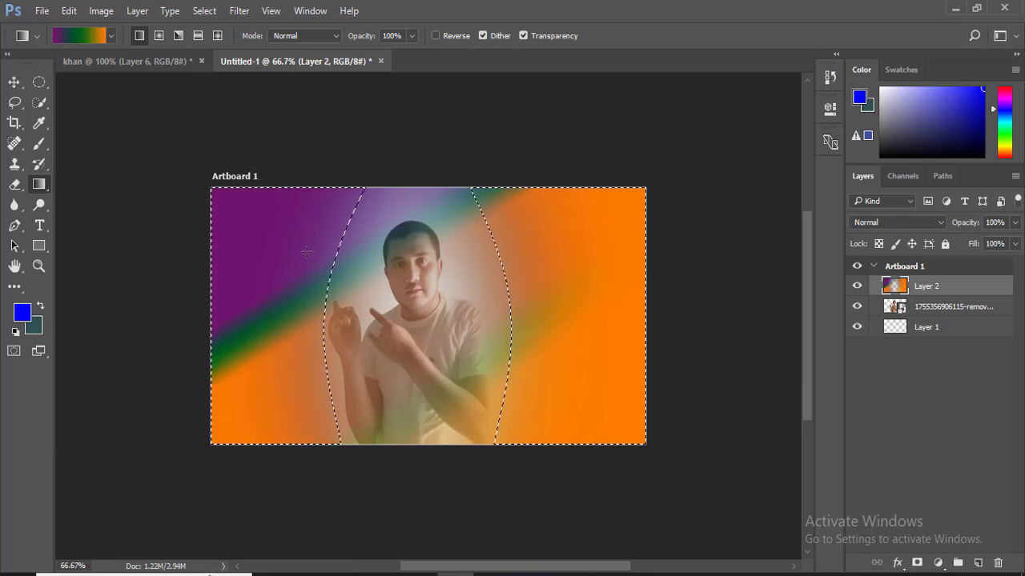
left_click_drag(336, 228, 512, 320)
left_click_drag(578, 324, 581, 323)
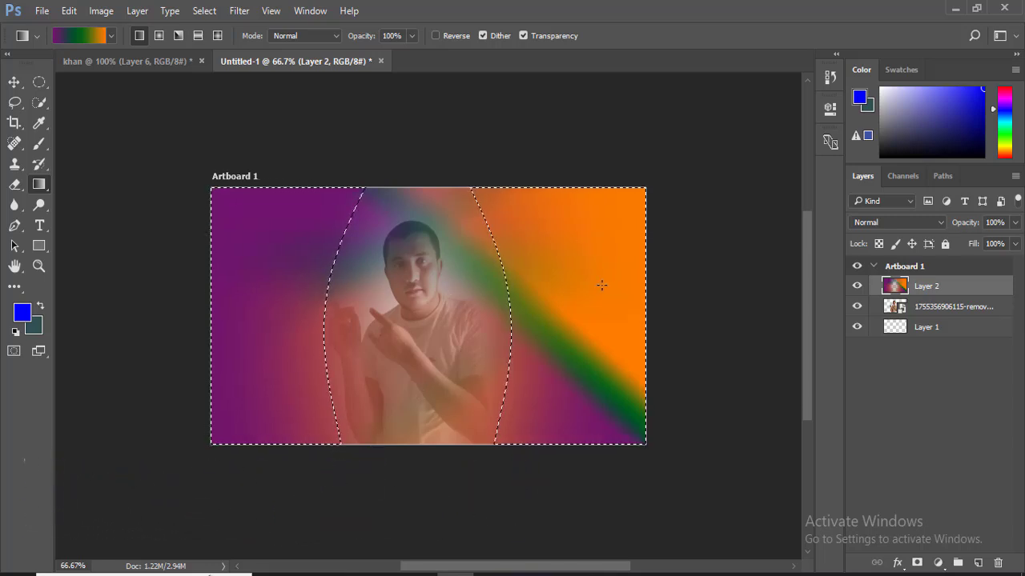
left_click_drag(702, 297, 421, 466)
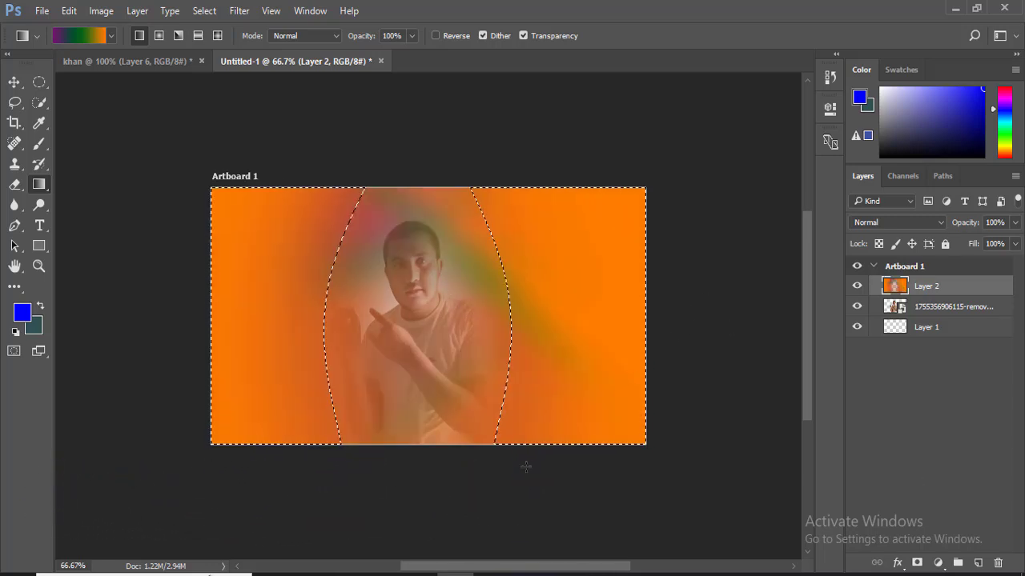